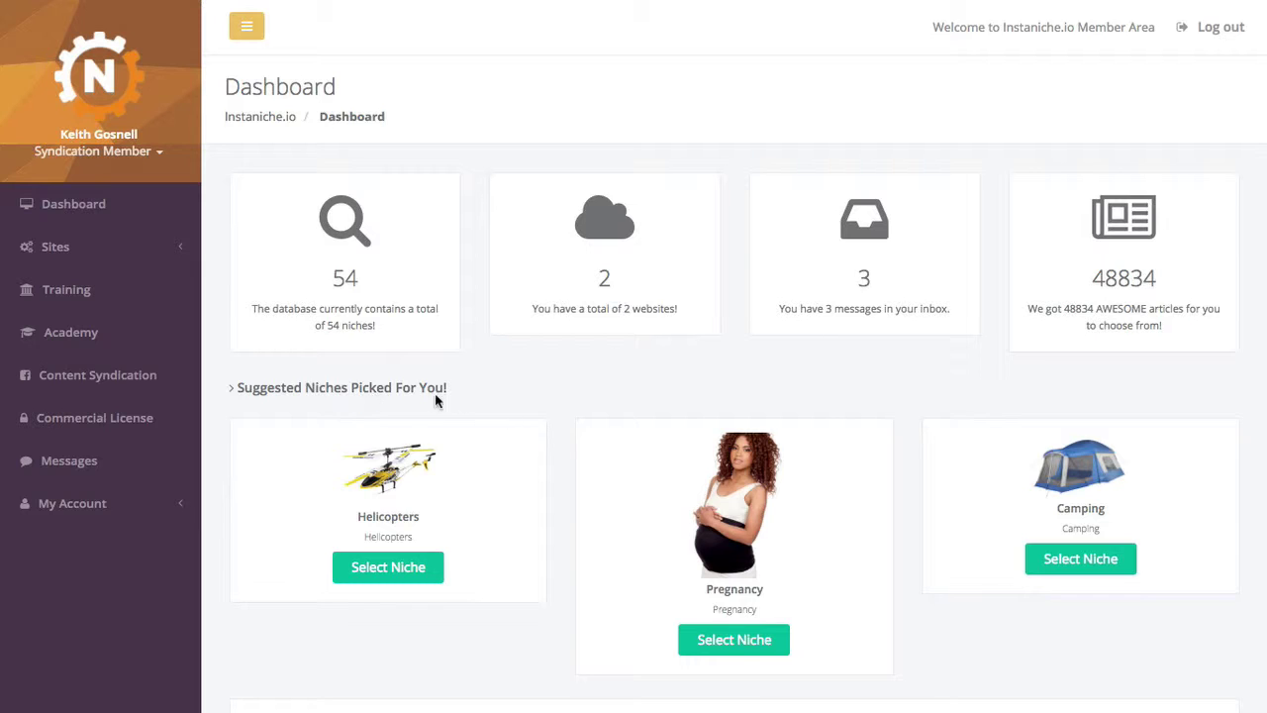
Step: Look over the dashboard and open the page for adding a new site
scroll(666, 388, "down", 3)
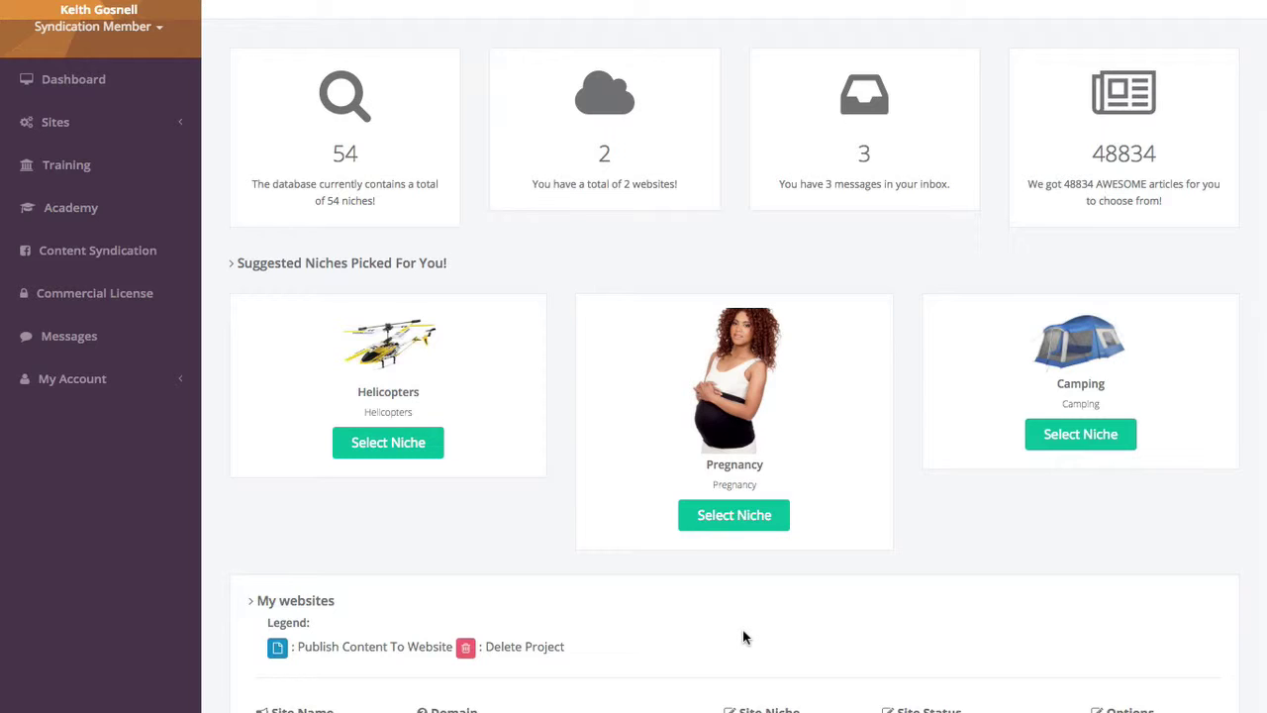
scroll(932, 606, "up", 2)
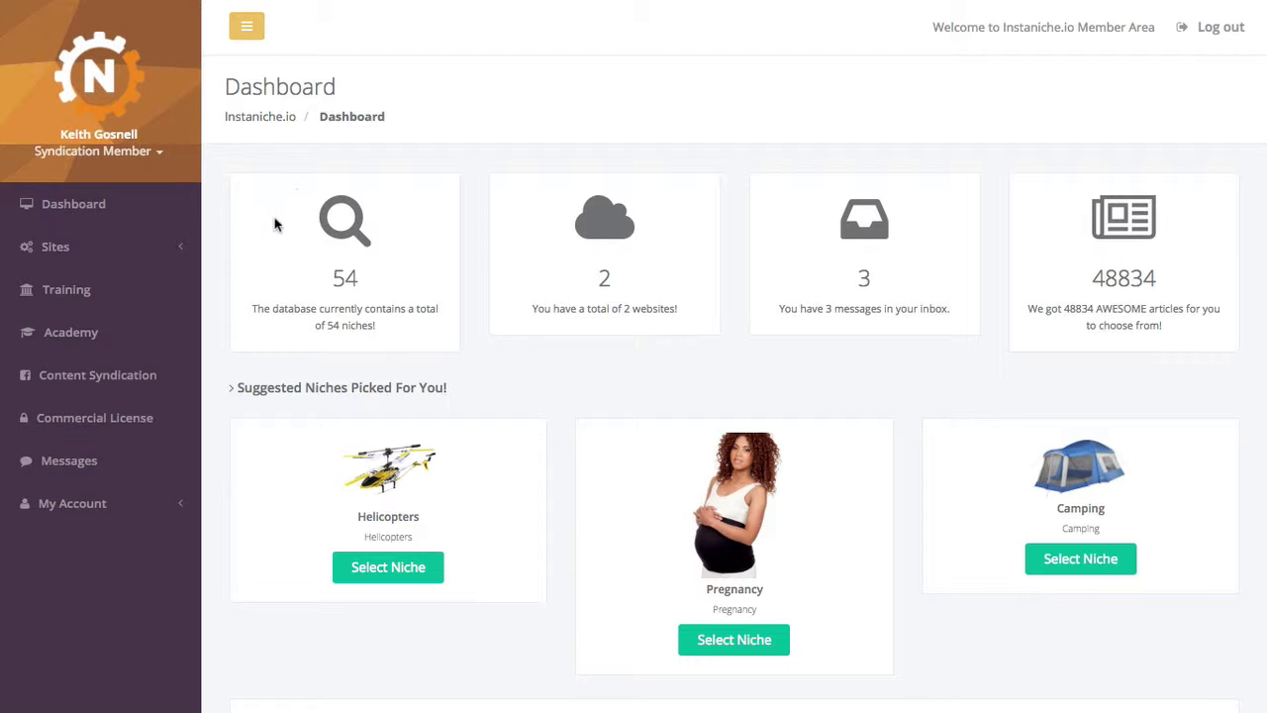
left_click(81, 257)
left_click(71, 313)
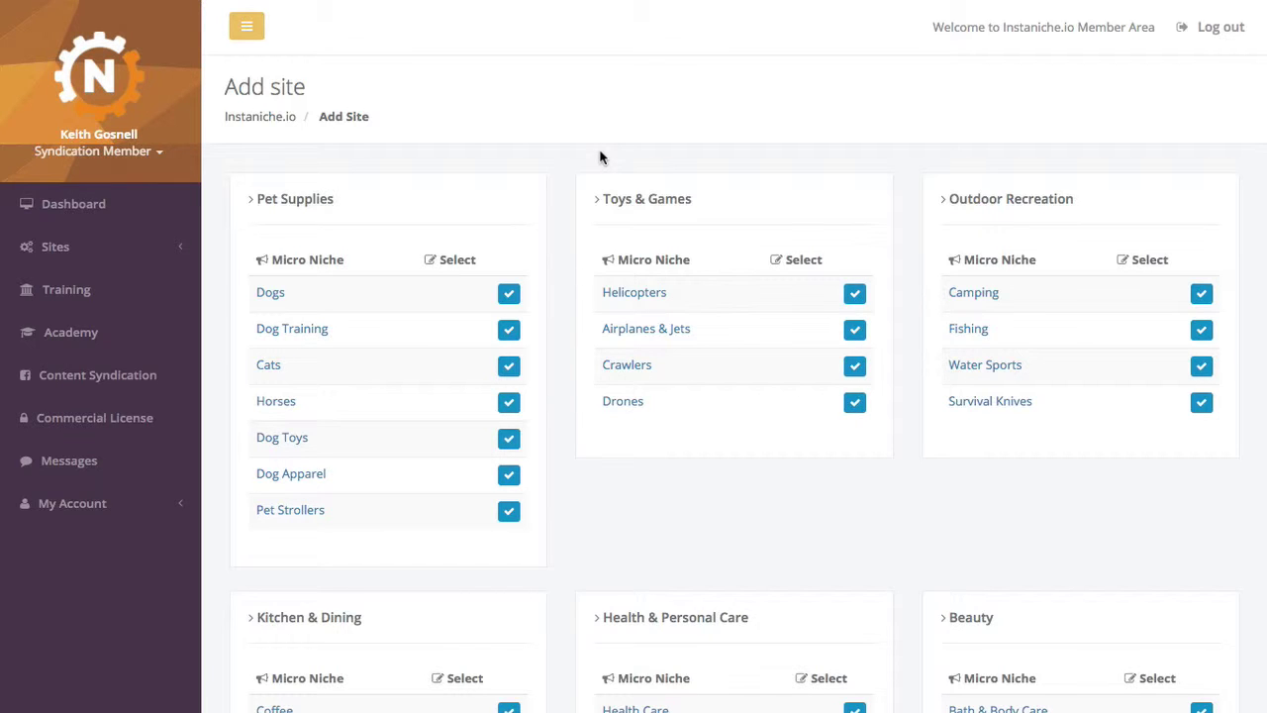
Step: Browse the available micro niches and choose Depression under Health & Personal Care for the new site
scroll(673, 166, "down", 4)
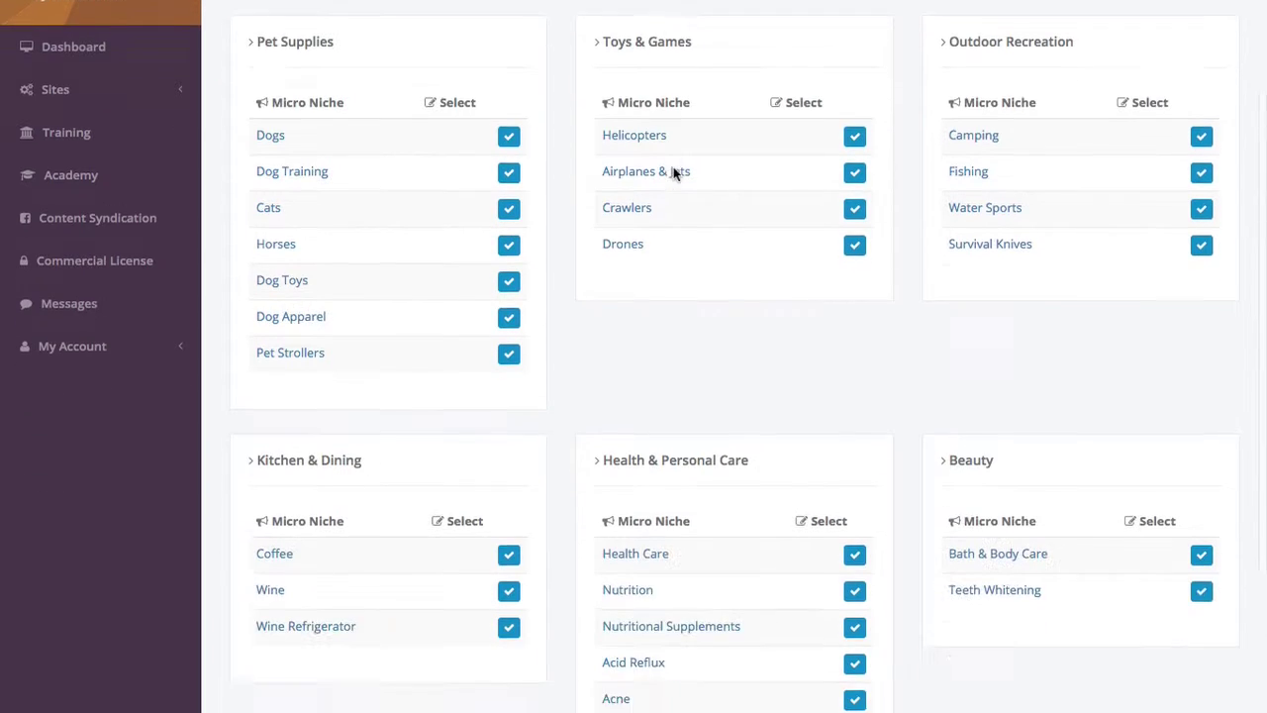
scroll(686, 162, "down", 3)
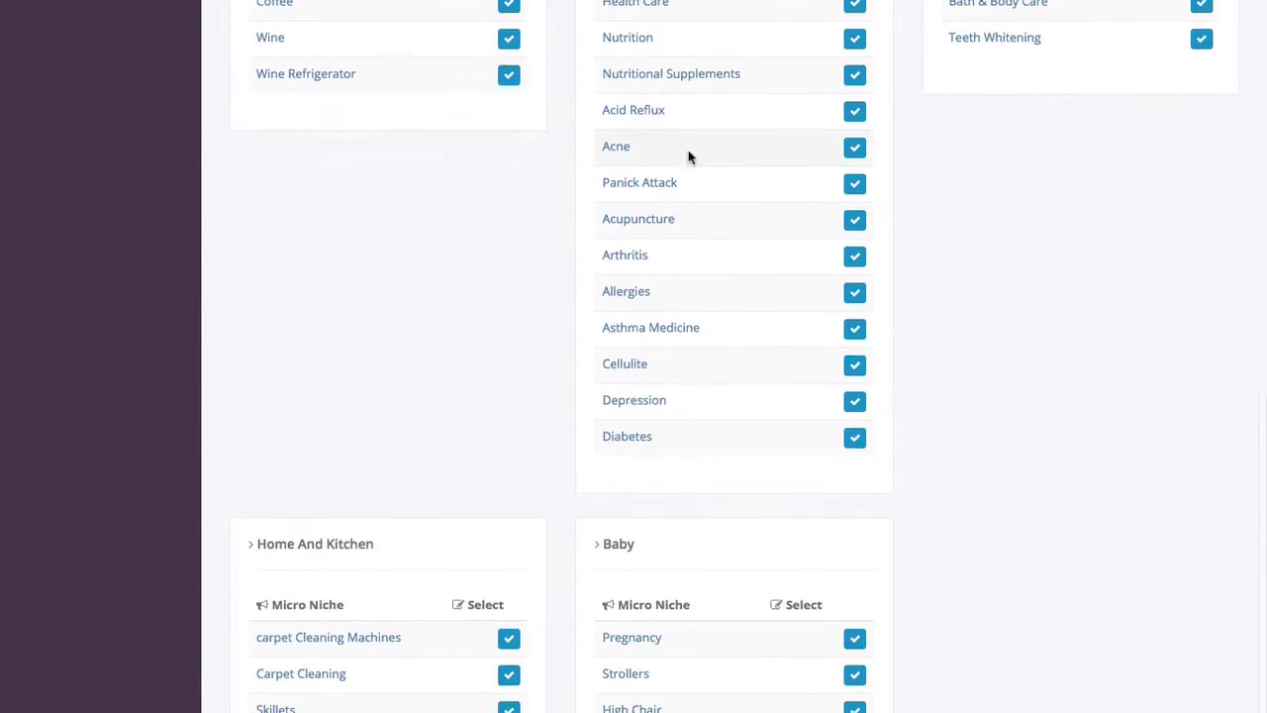
scroll(688, 155, "up", 2)
scroll(688, 155, "up", 4)
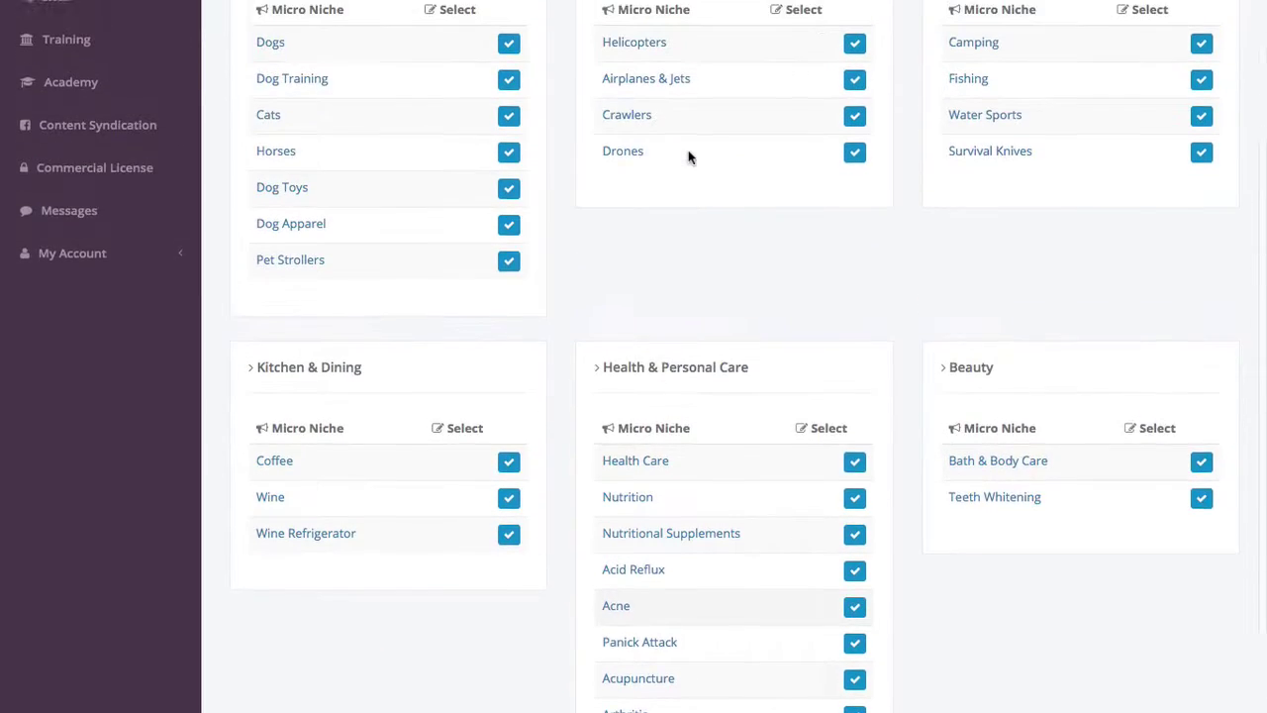
scroll(690, 156, "down", 5)
scroll(687, 157, "down", 1)
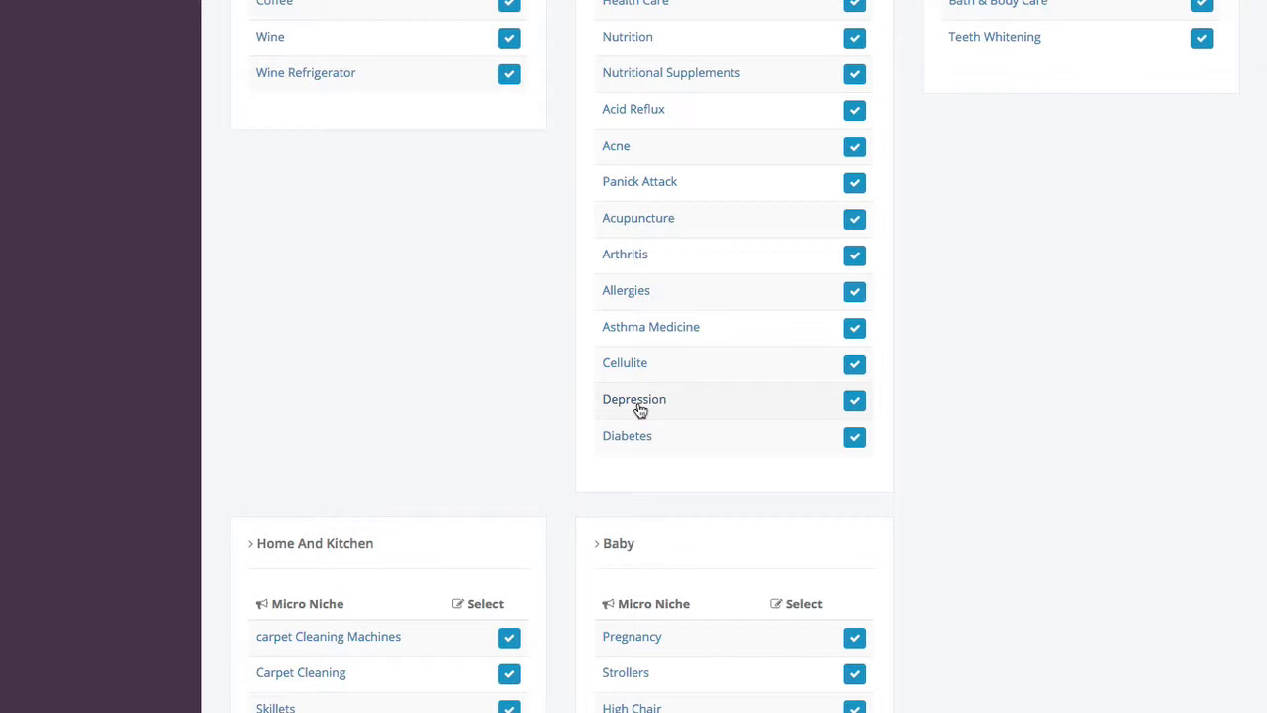
left_click(638, 401)
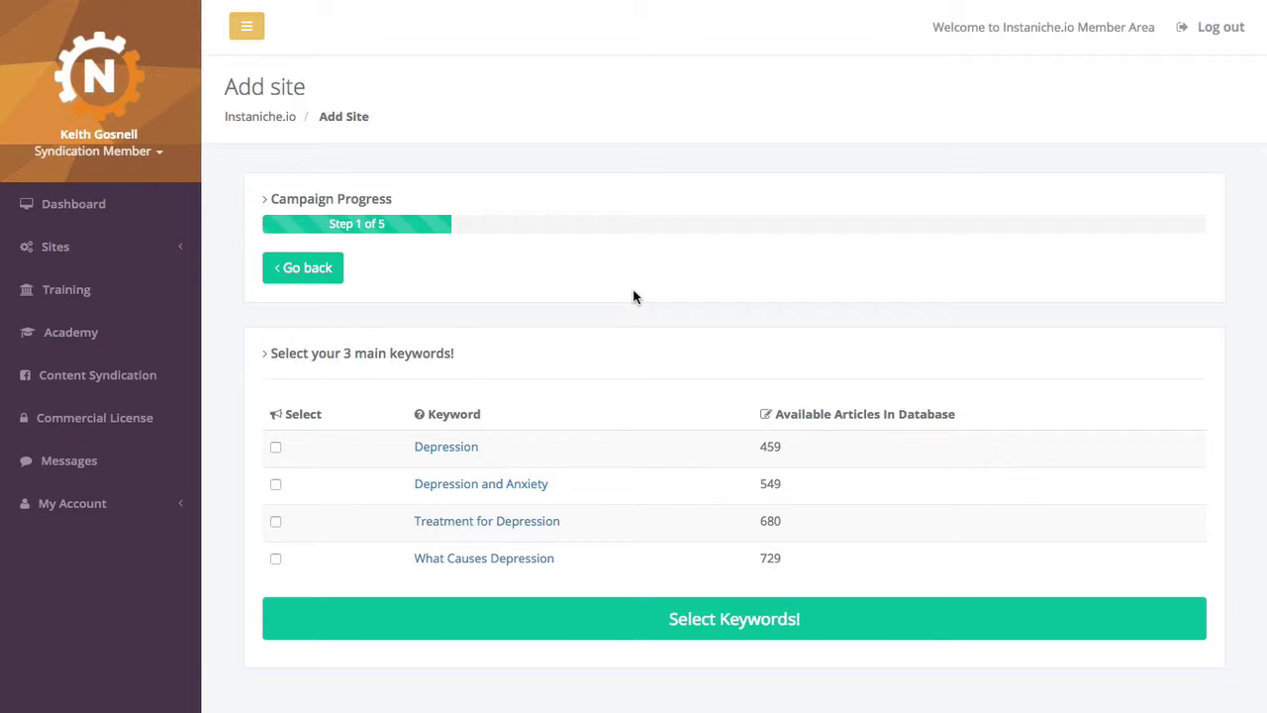
Step: Select the keywords Treatment for Depression, What Causes Depression, and Depression and Anxiety, and define What Causes Depression as the homepage keyword
left_click(276, 524)
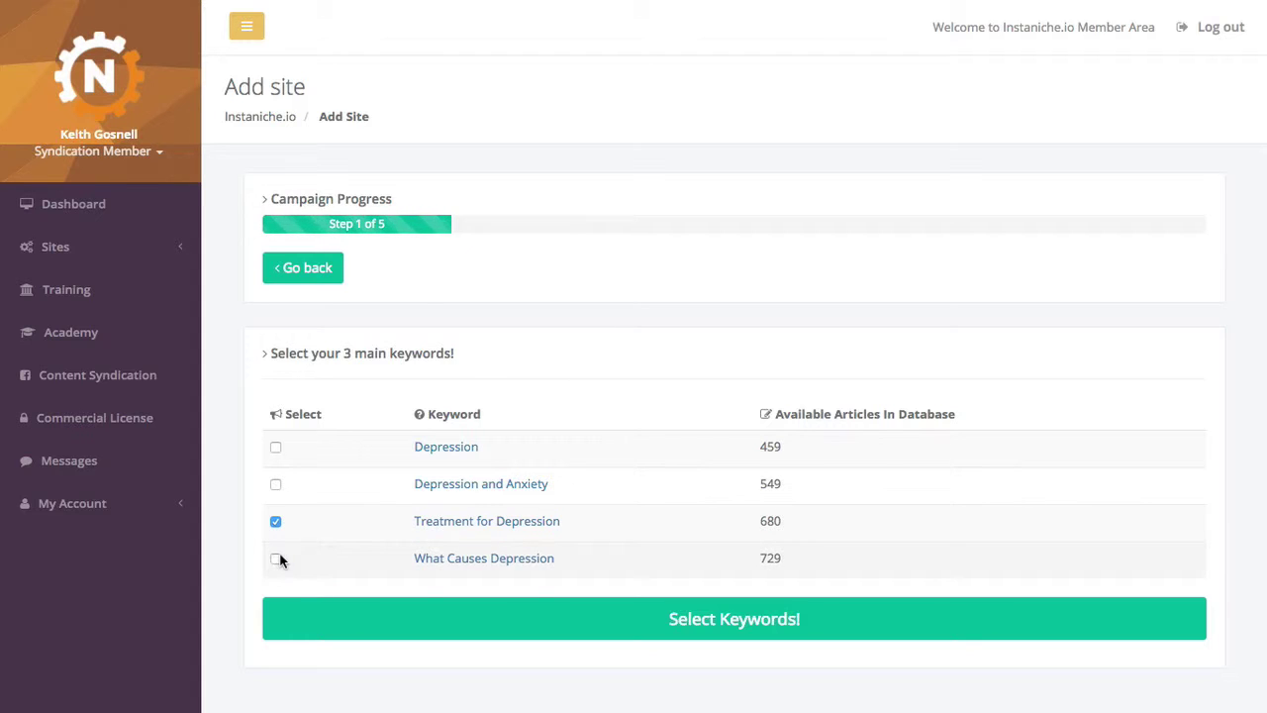
left_click(276, 559)
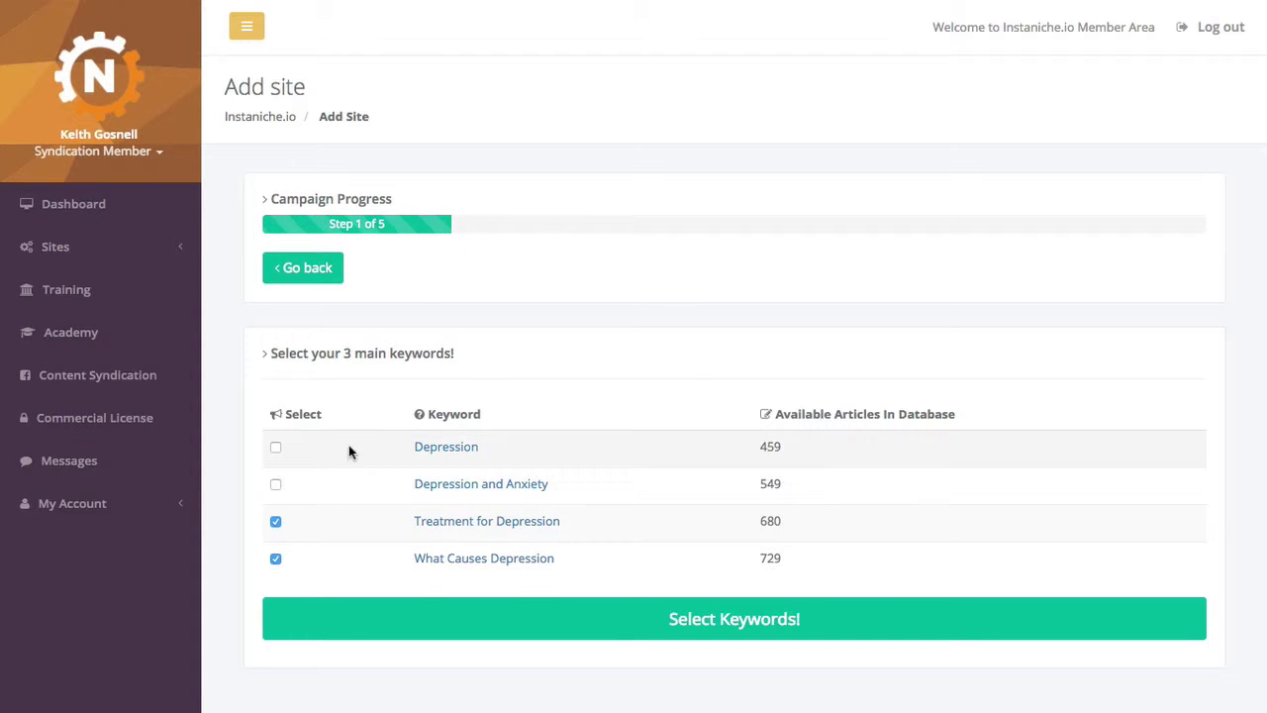
left_click(275, 484)
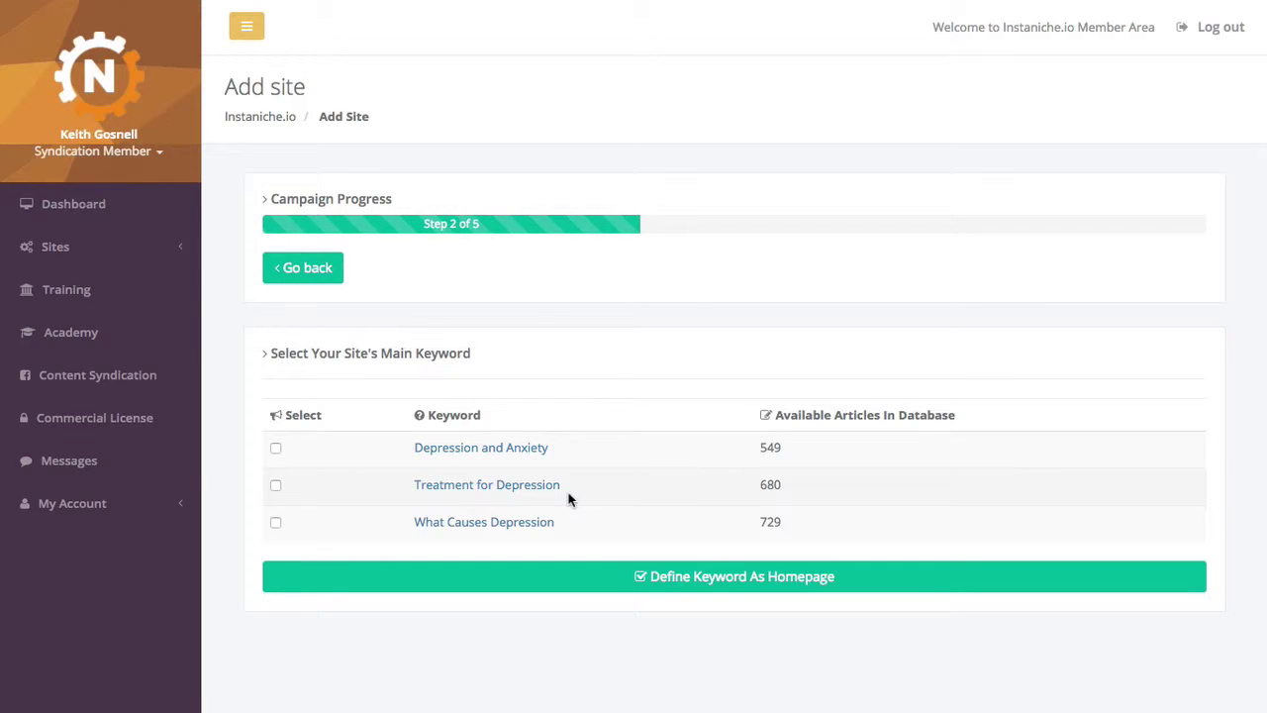
left_click(275, 524)
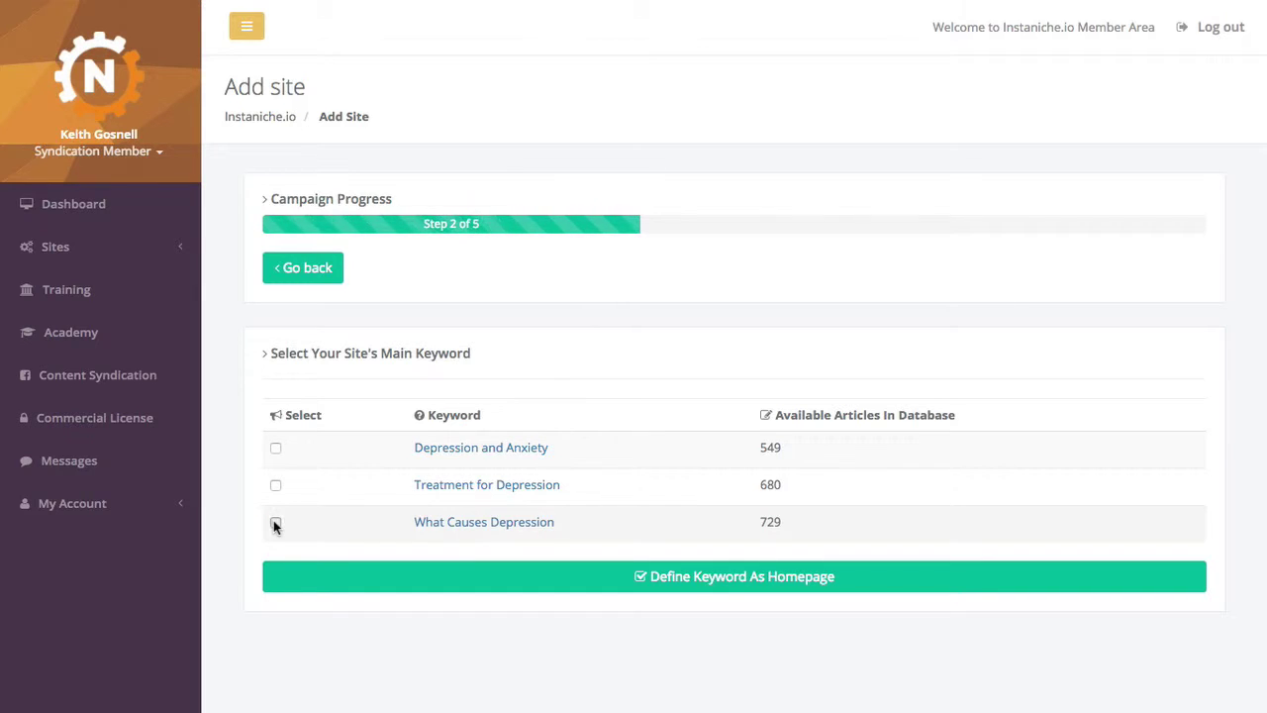
left_click(741, 584)
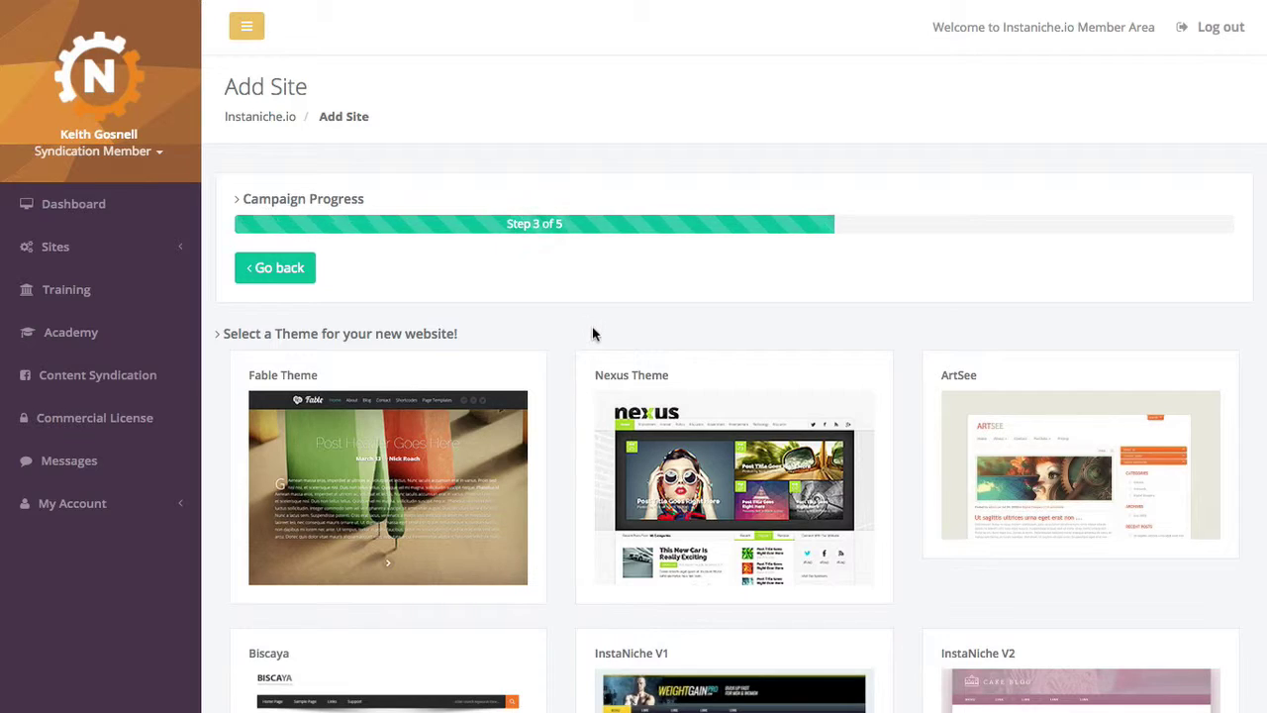
Step: Choose the InstaNiche V3 theme for the new website
scroll(554, 347, "down", 4)
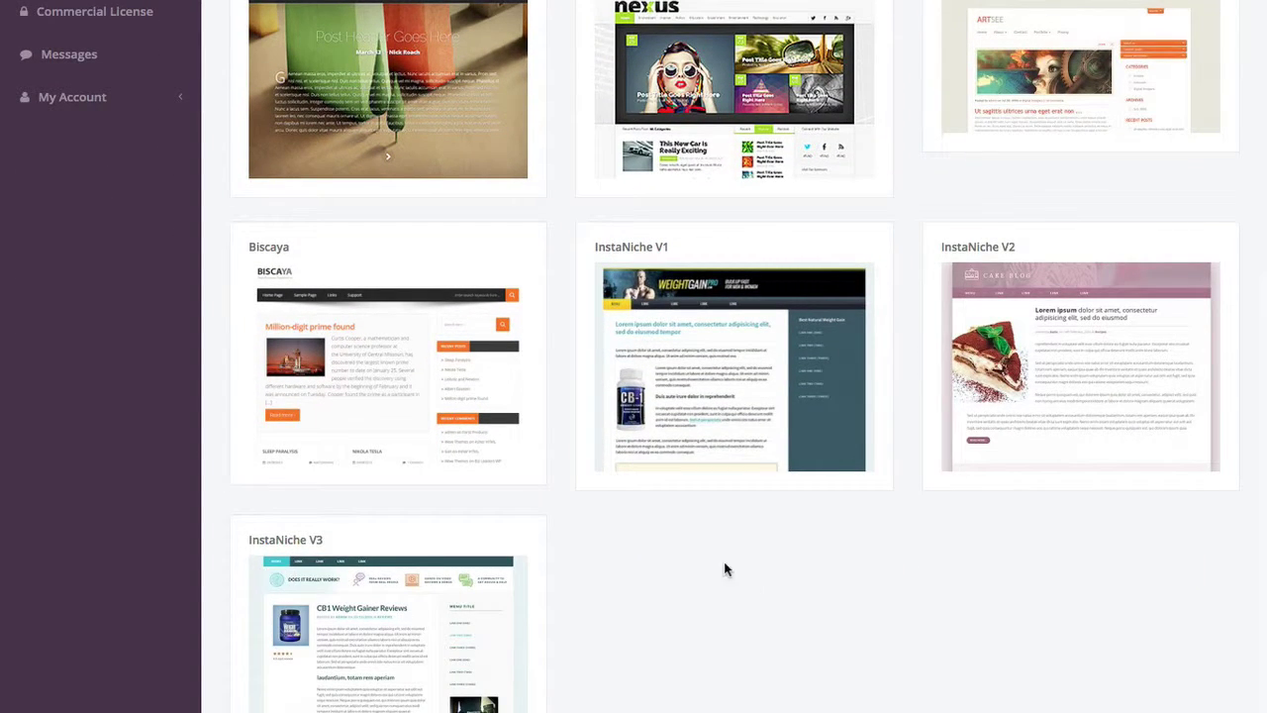
left_click(399, 626)
scroll(599, 586, "down", 1)
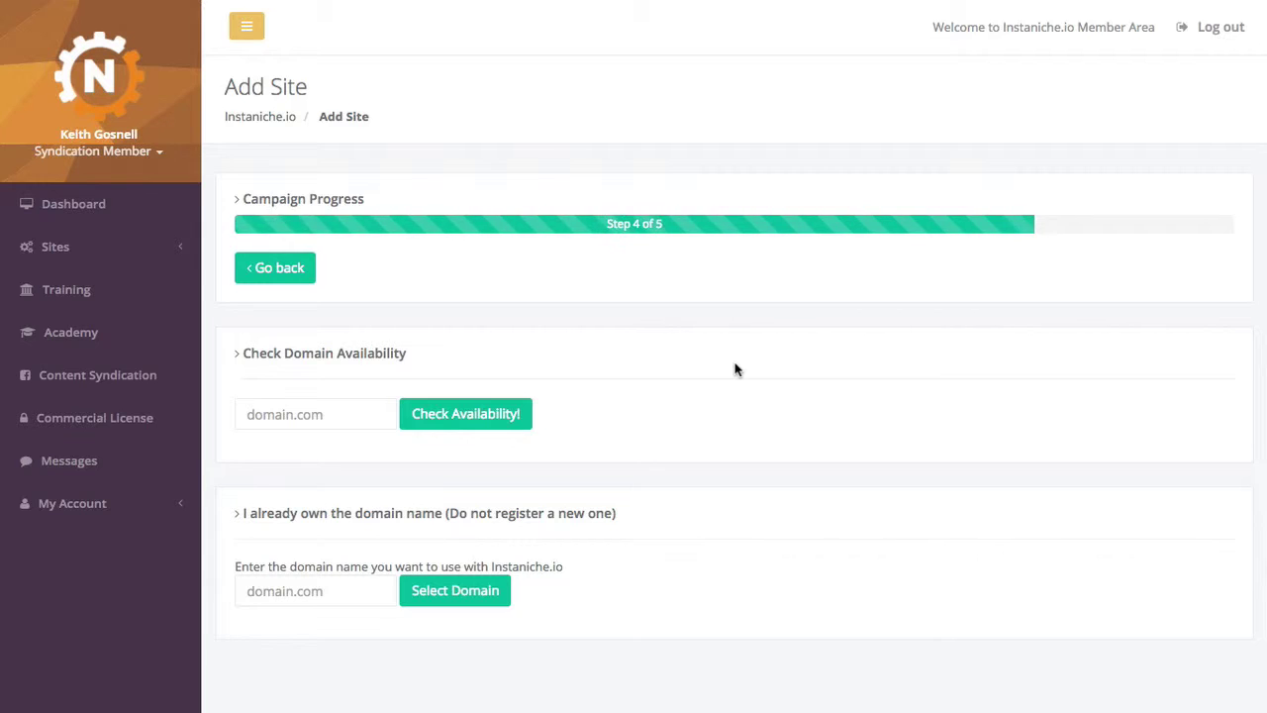
Step: Set the already owned domain depressed-information.com for the site and acknowledge the nameserver instructions
left_click(308, 594)
type("depressed")
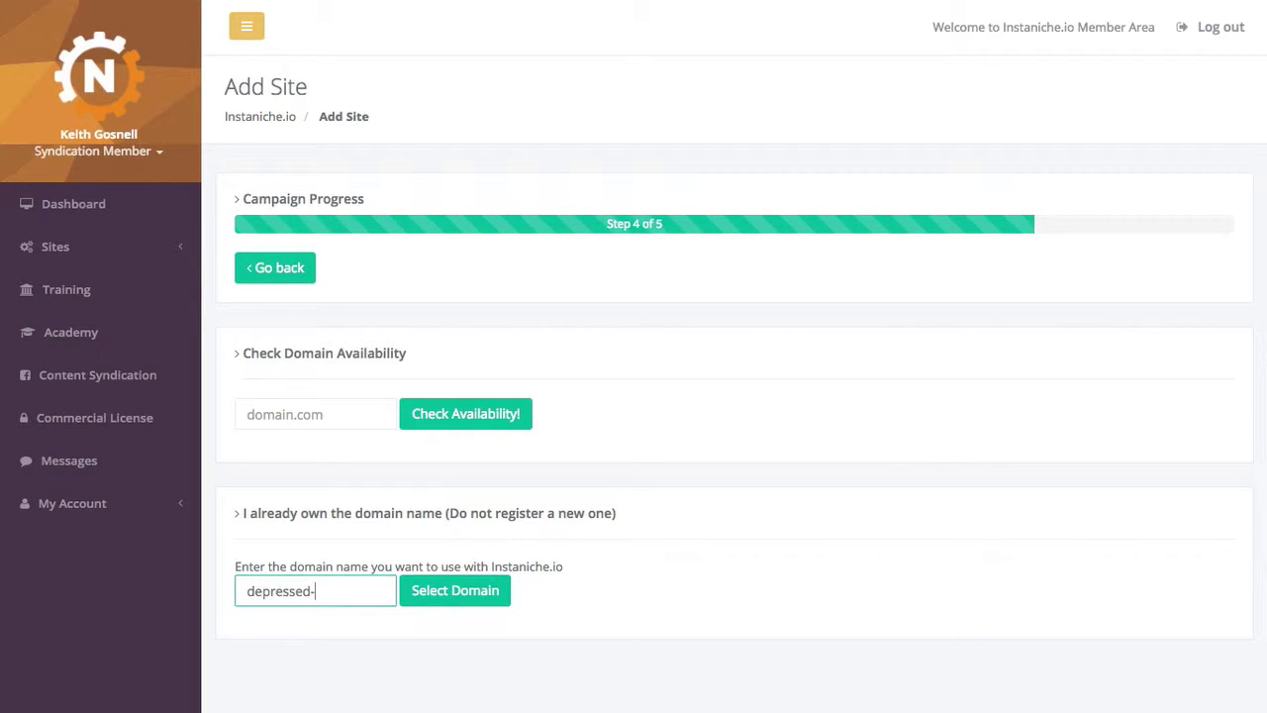
type("-information.com")
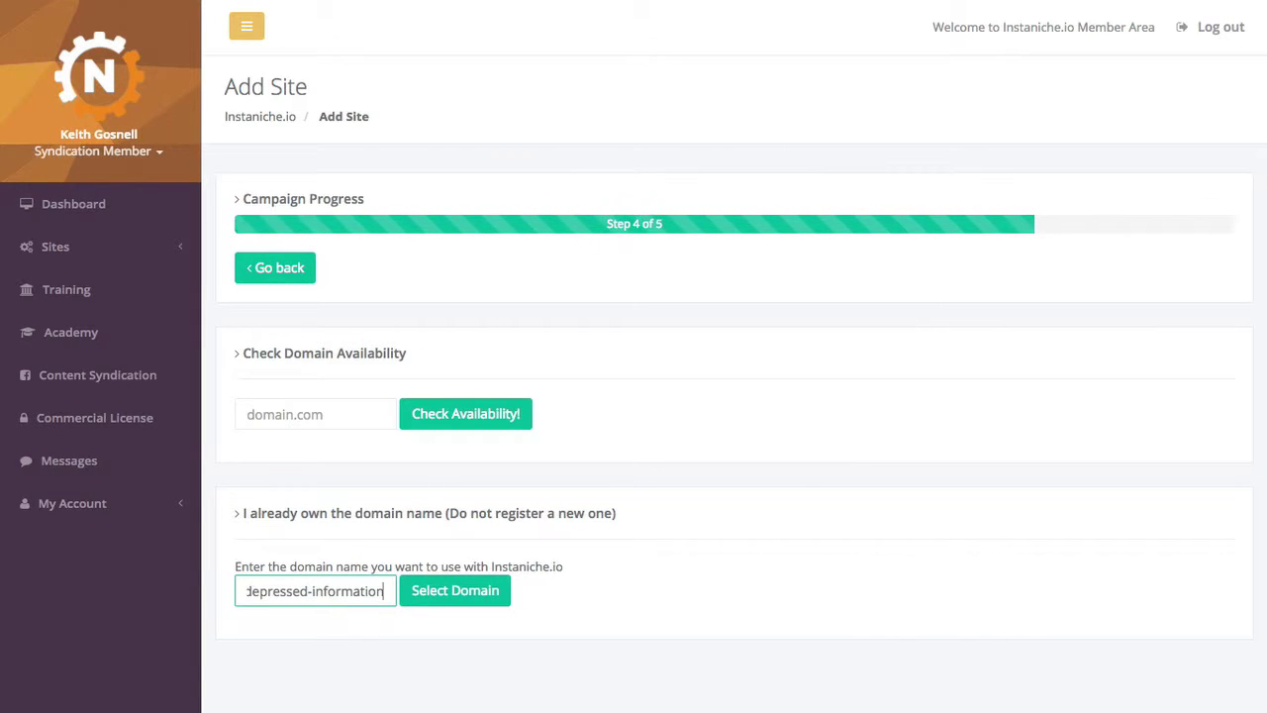
left_click(451, 591)
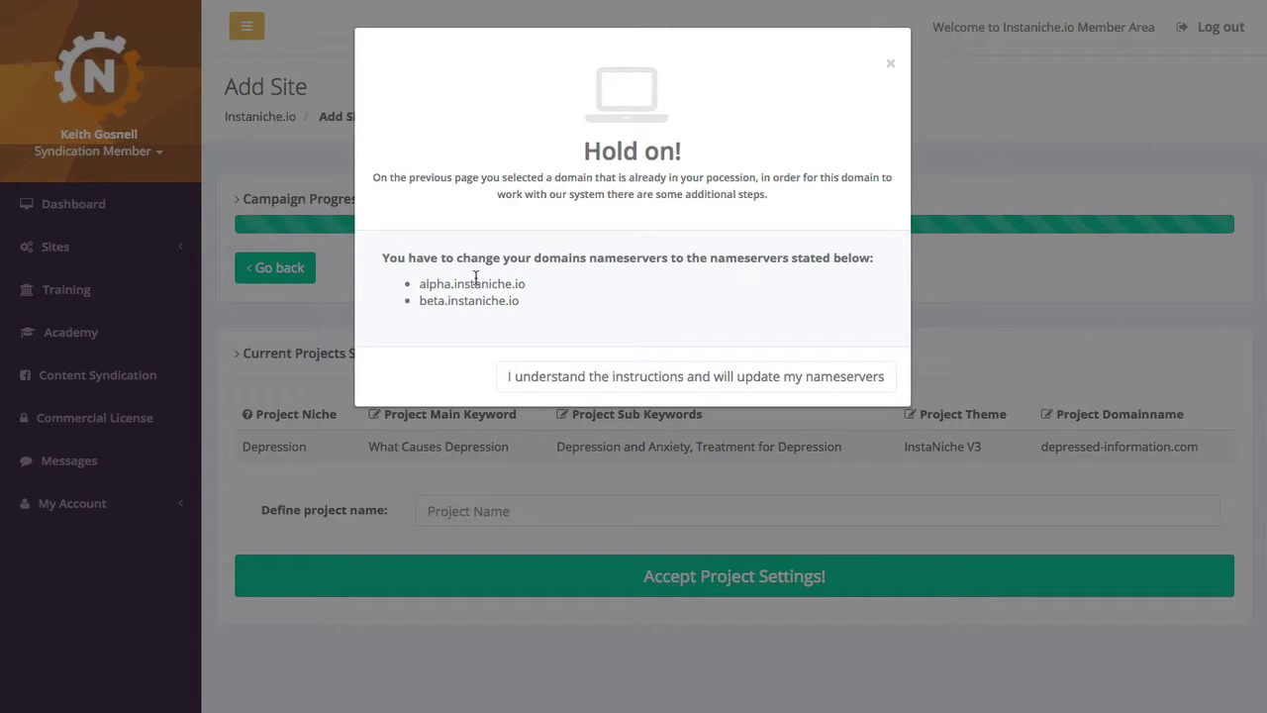
left_click(694, 378)
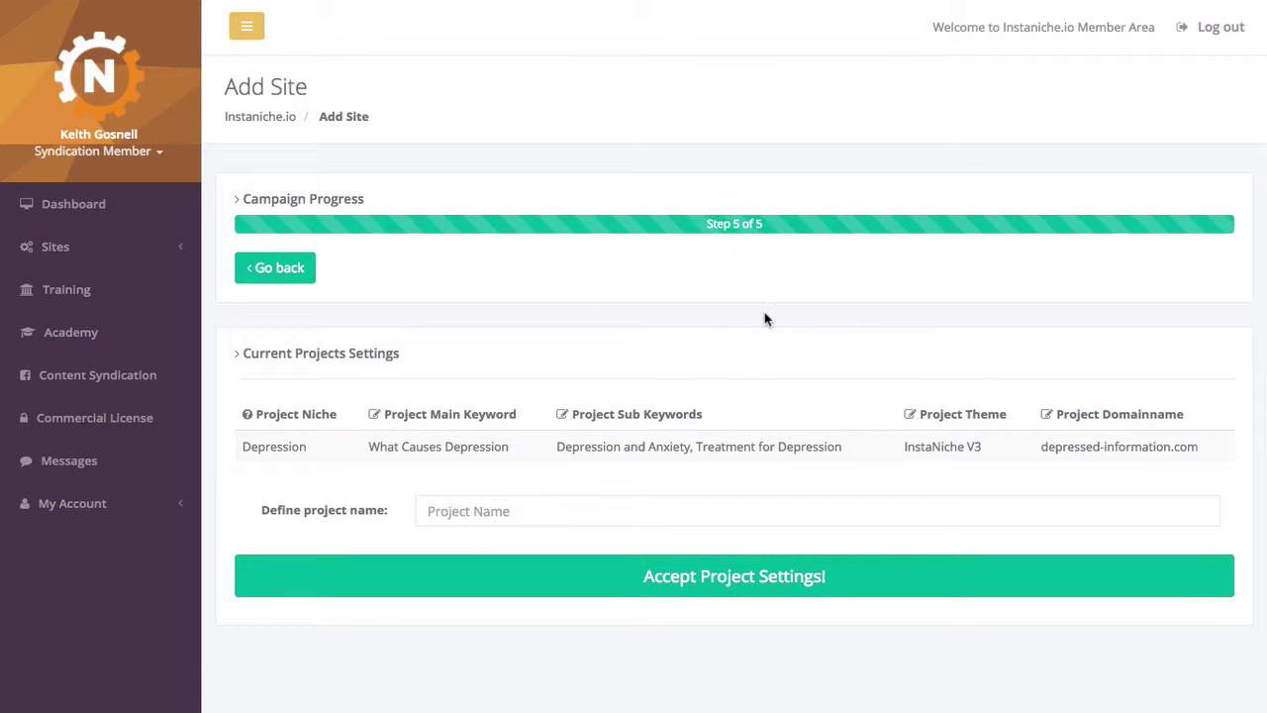
Step: Name the project Depression and accept the project settings
left_click(472, 507)
type("Depression")
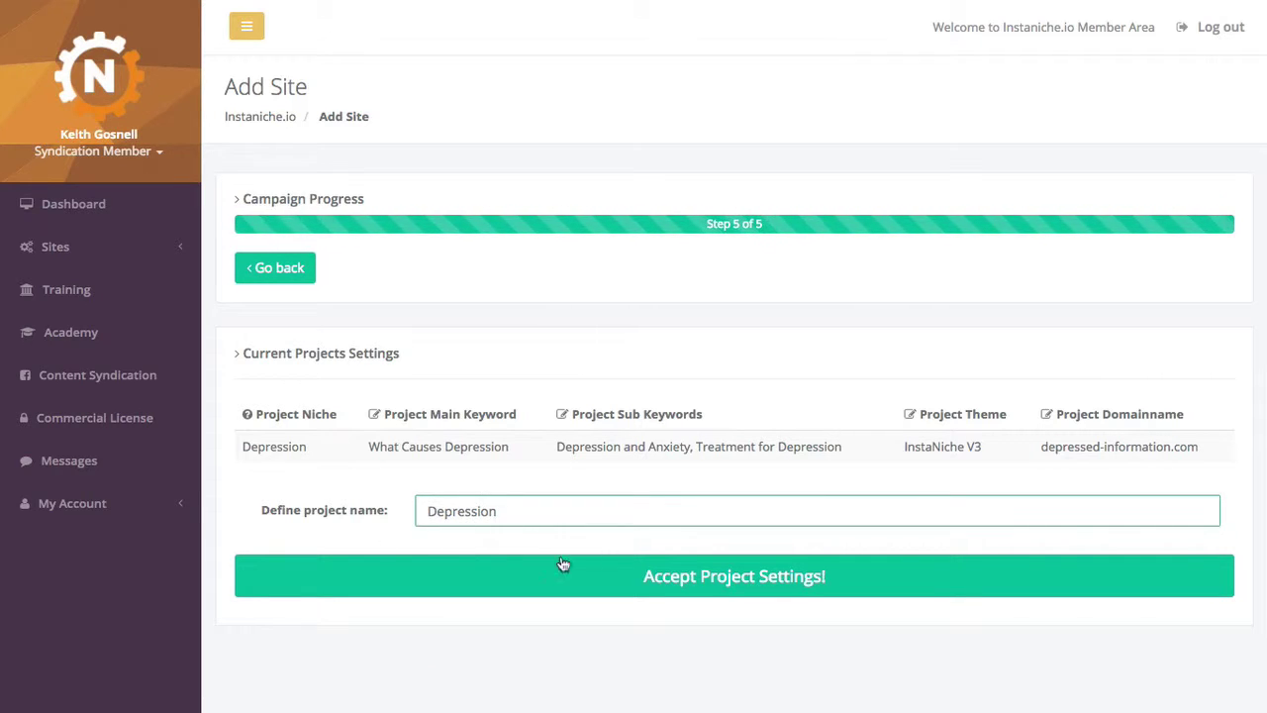
left_click(701, 582)
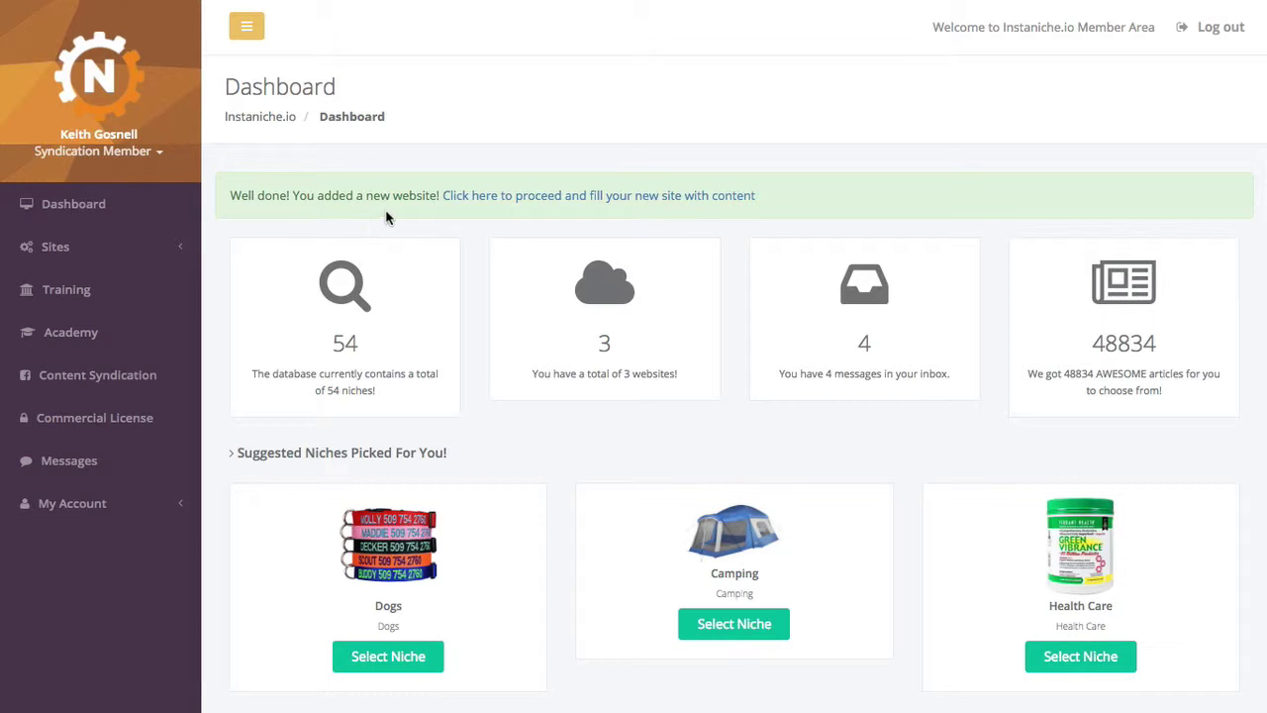
Step: Proceed to filling the new site with content and browse the articles offered for the keyword What Causes Depression
left_click(554, 198)
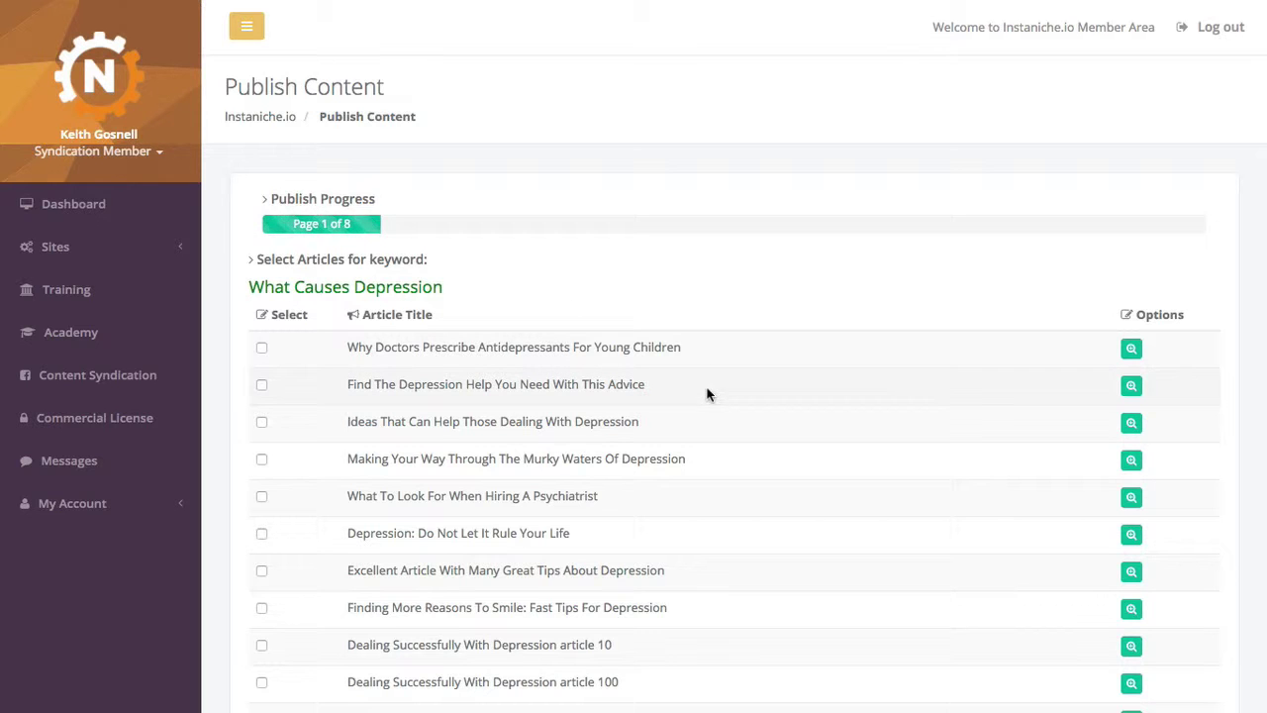
scroll(775, 349, "down", 20)
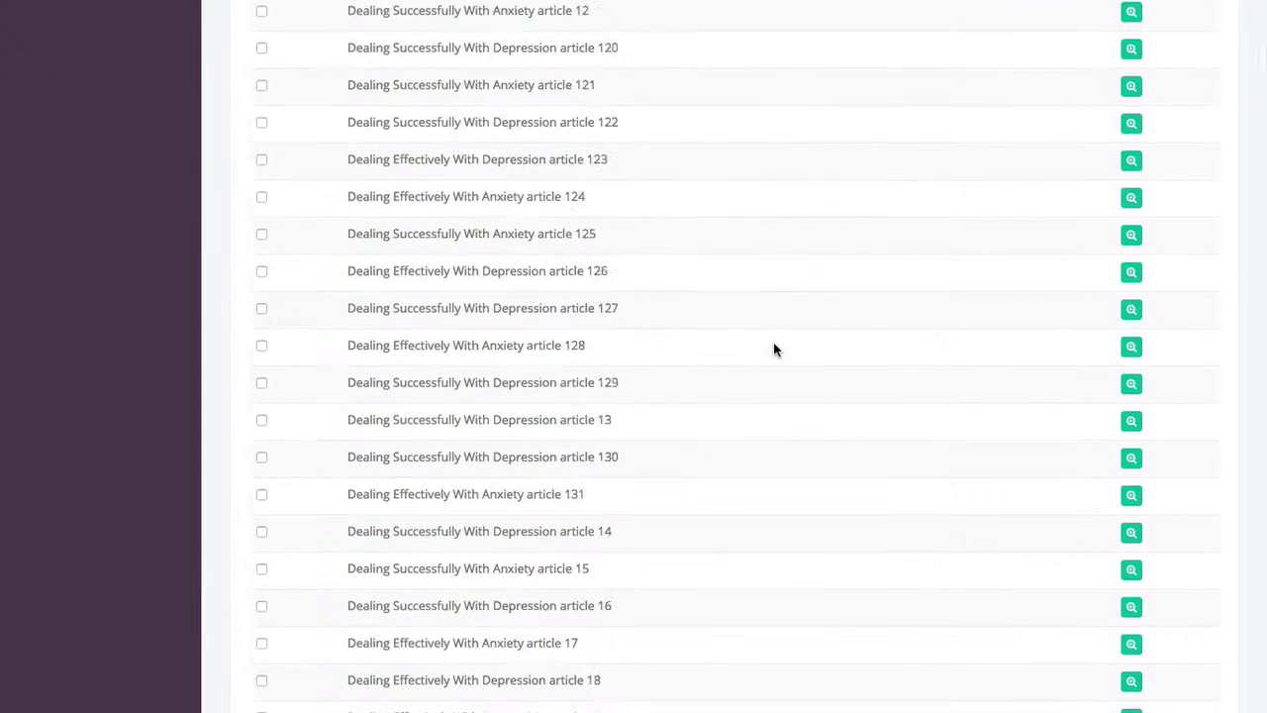
scroll(773, 341, "down", 20)
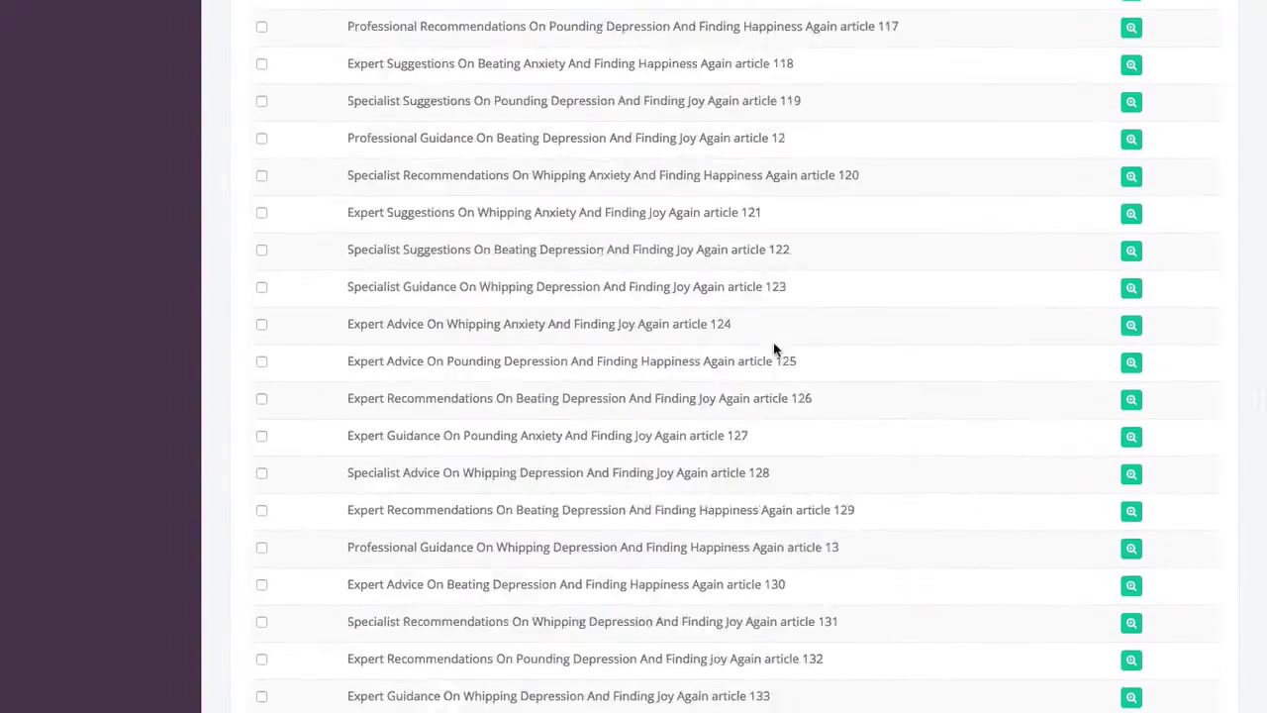
scroll(773, 342, "up", 20)
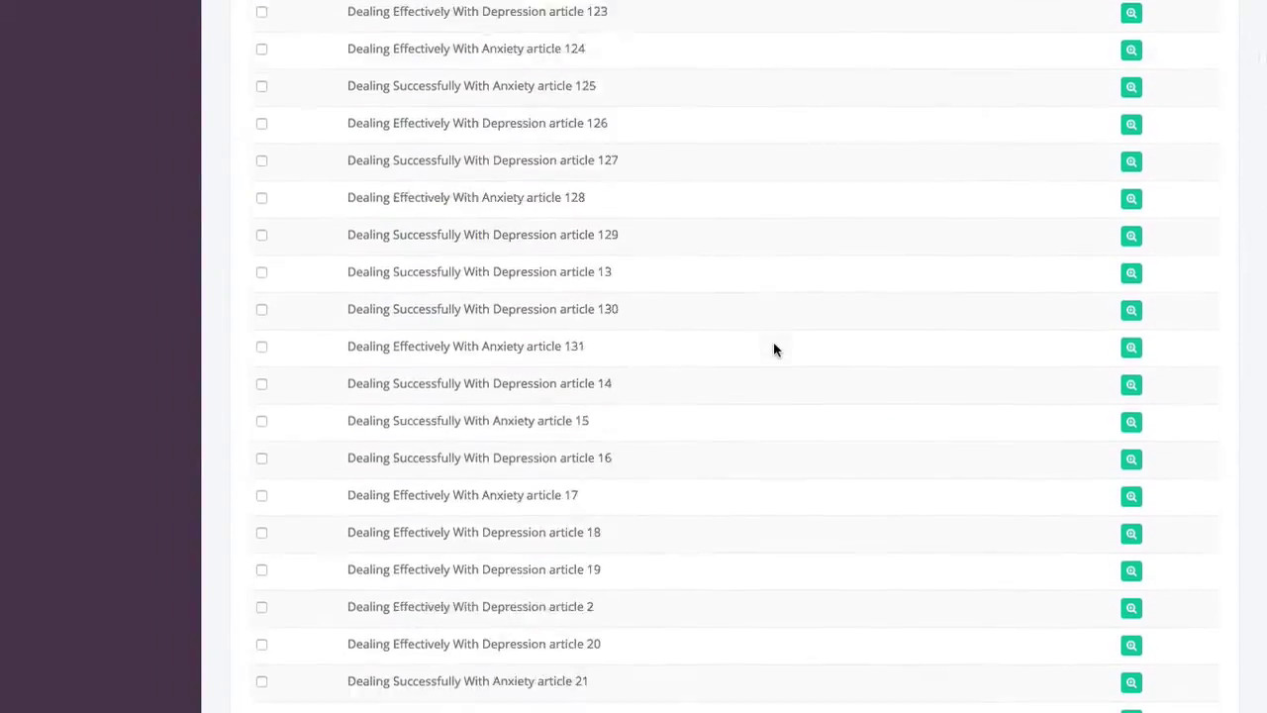
scroll(775, 345, "down", 3)
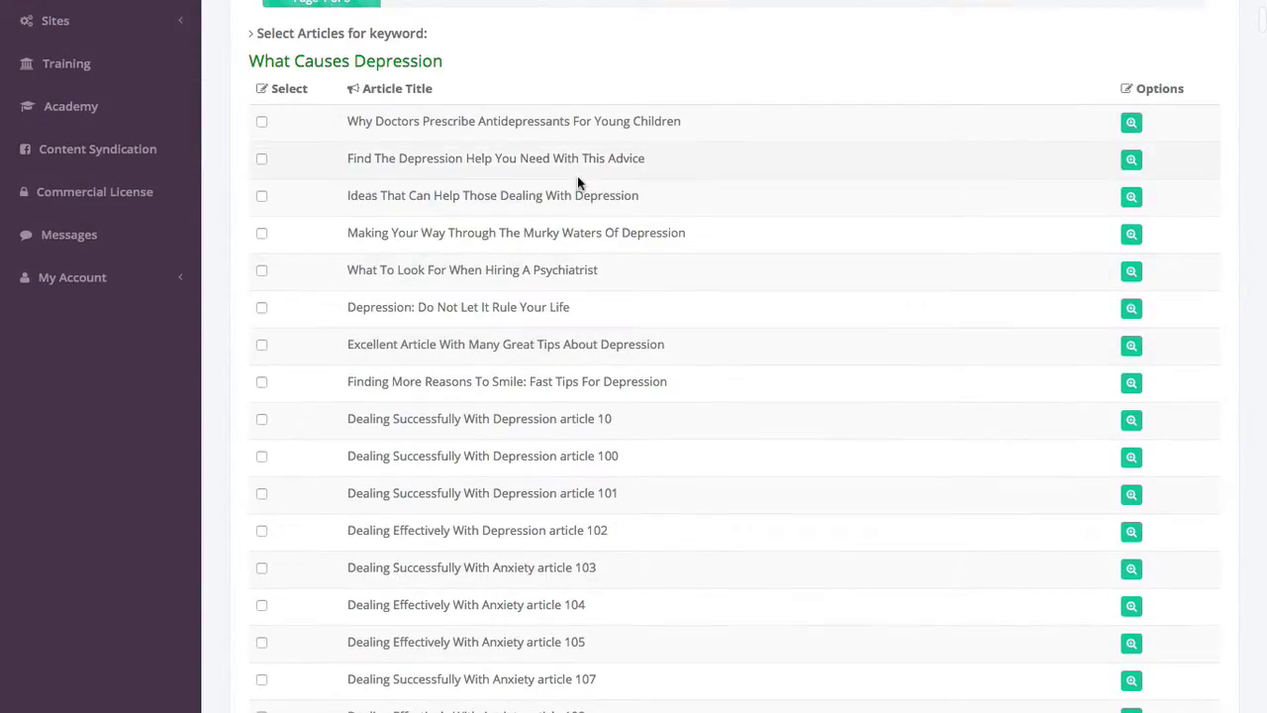
scroll(518, 241, "up", 1)
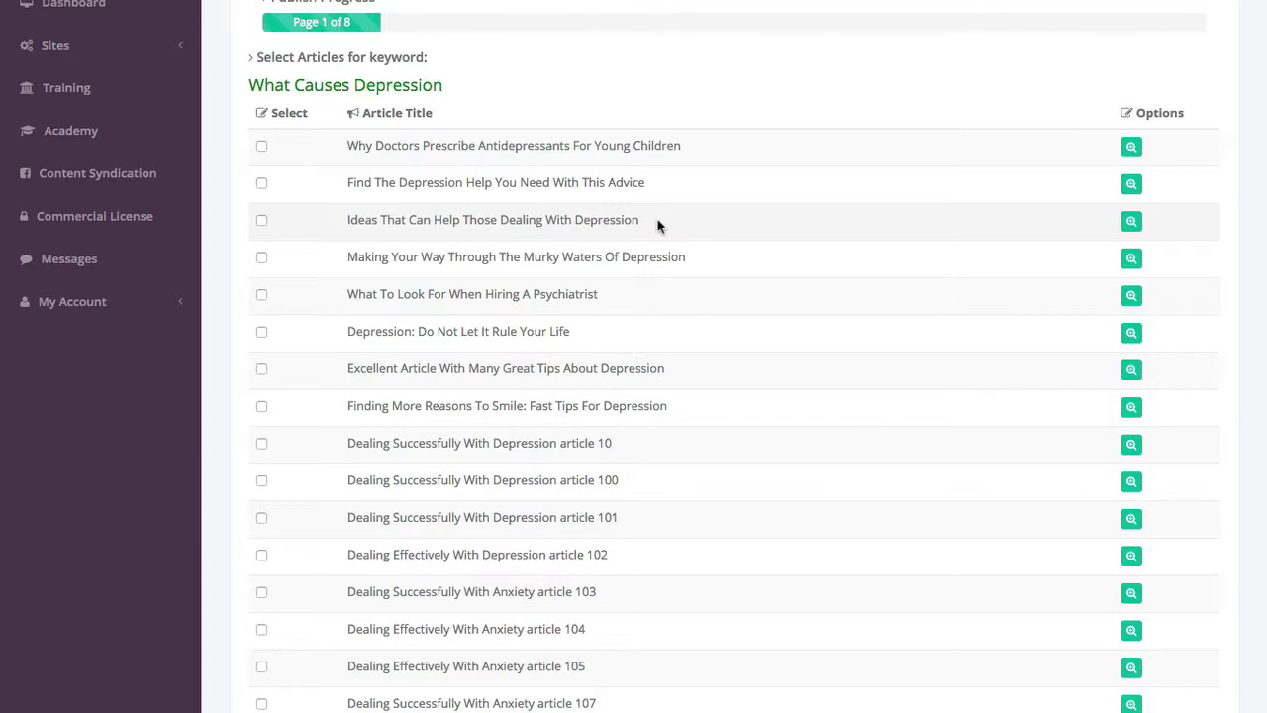
Step: Preview the article "Ideas That Can Help Those Dealing With Depression", read through it and close the preview
left_click(1131, 222)
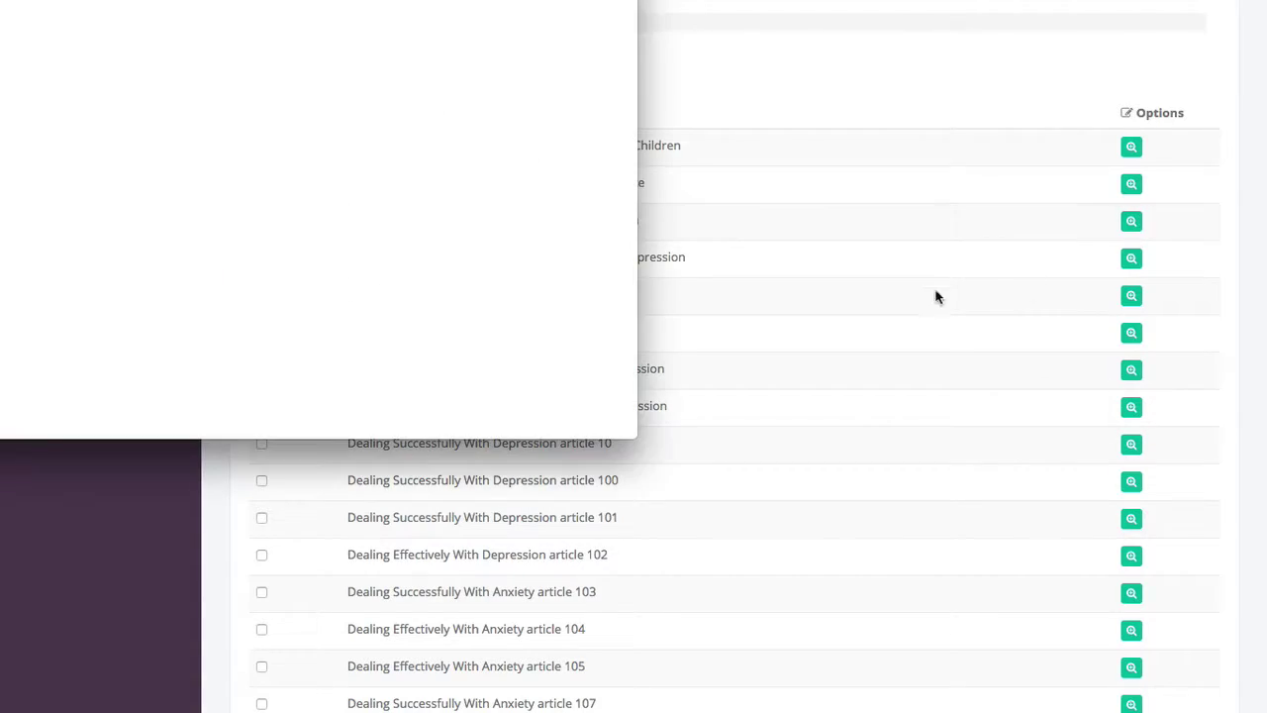
left_click_drag(117, 0, 592, 131)
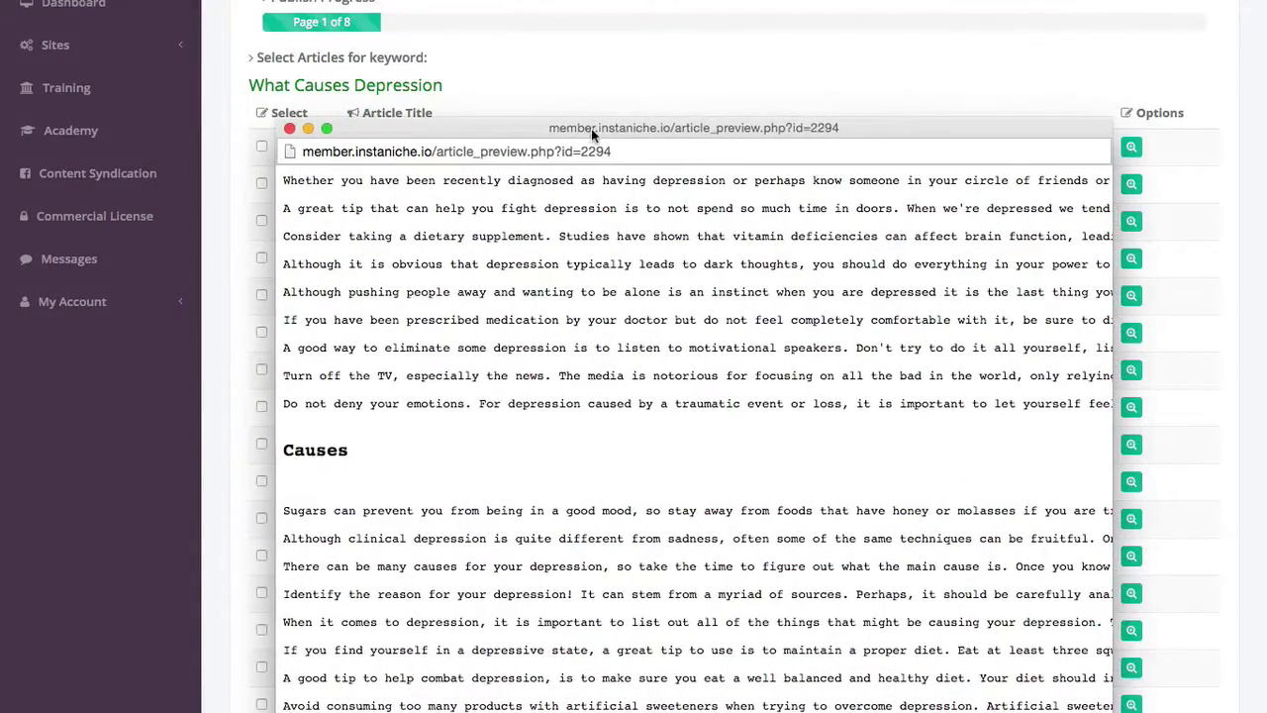
scroll(634, 313, "down", 2)
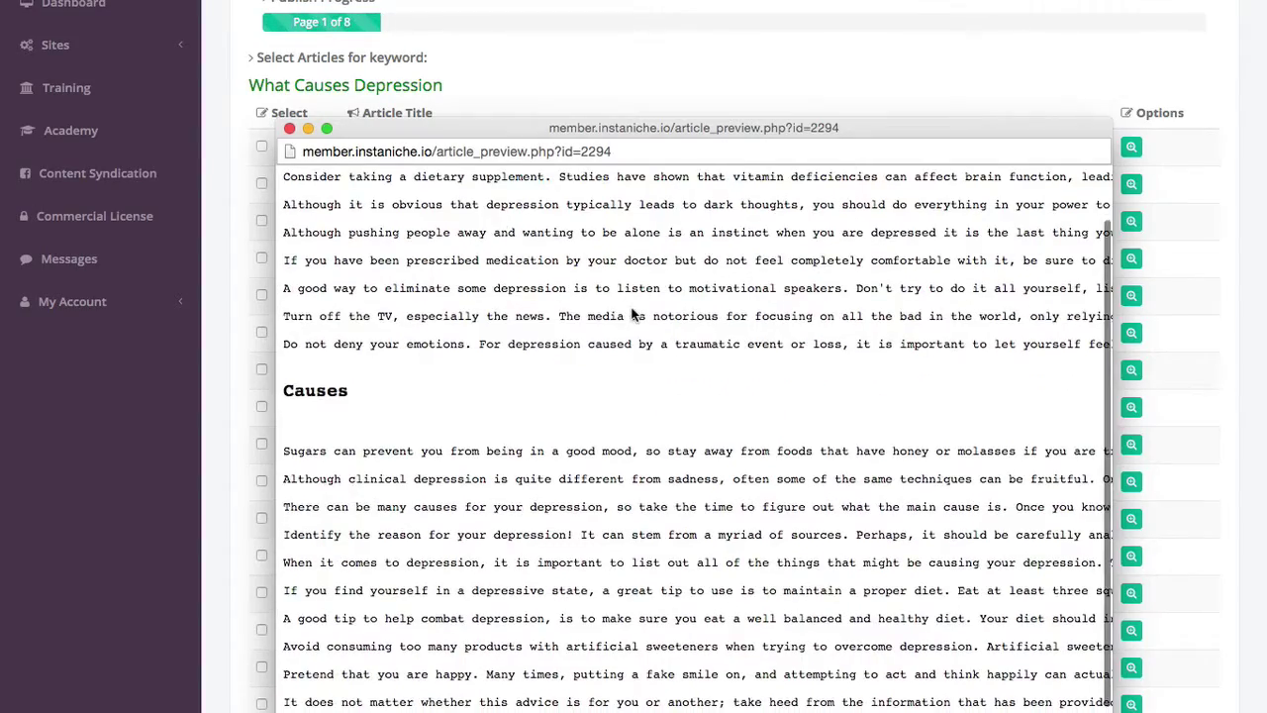
scroll(634, 313, "up", 2)
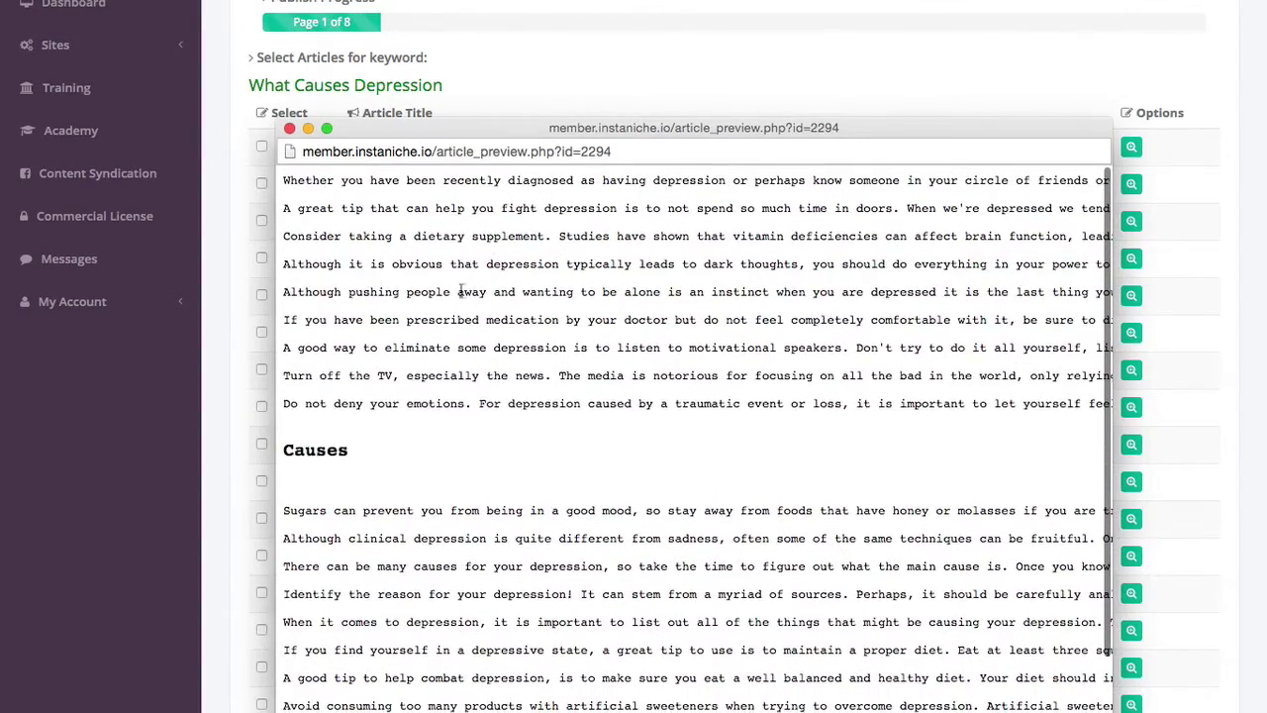
scroll(462, 286, "down", 2)
left_click(289, 128)
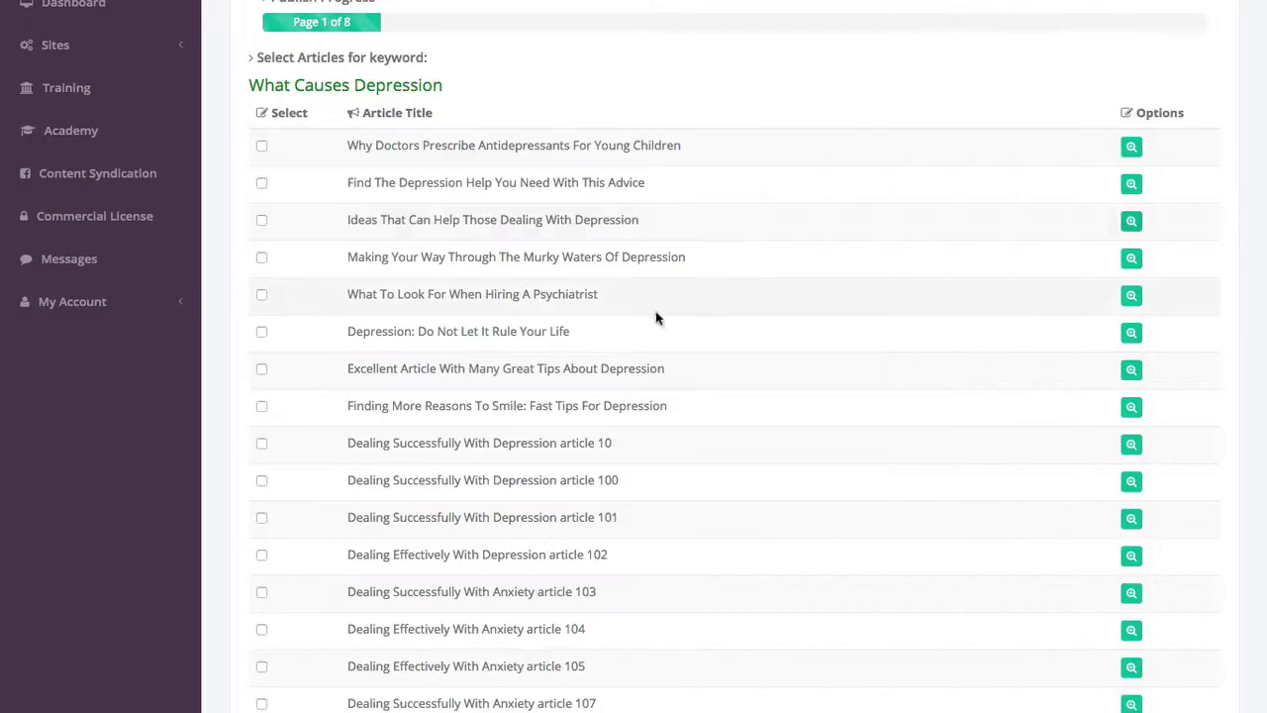
Step: Preview the article "Depression: Do Not Let It Rule Your Life", skim its text and close the preview
left_click(1131, 332)
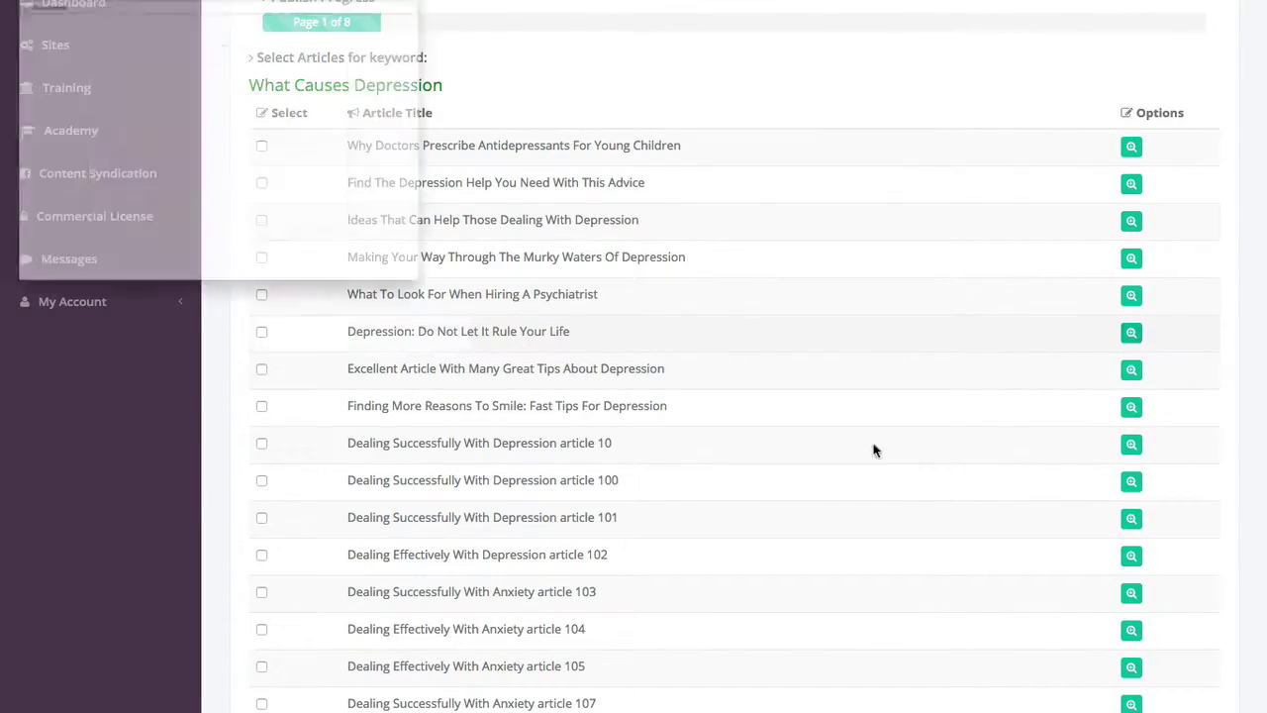
left_click_drag(247, 0, 596, 104)
scroll(510, 258, "down", 3)
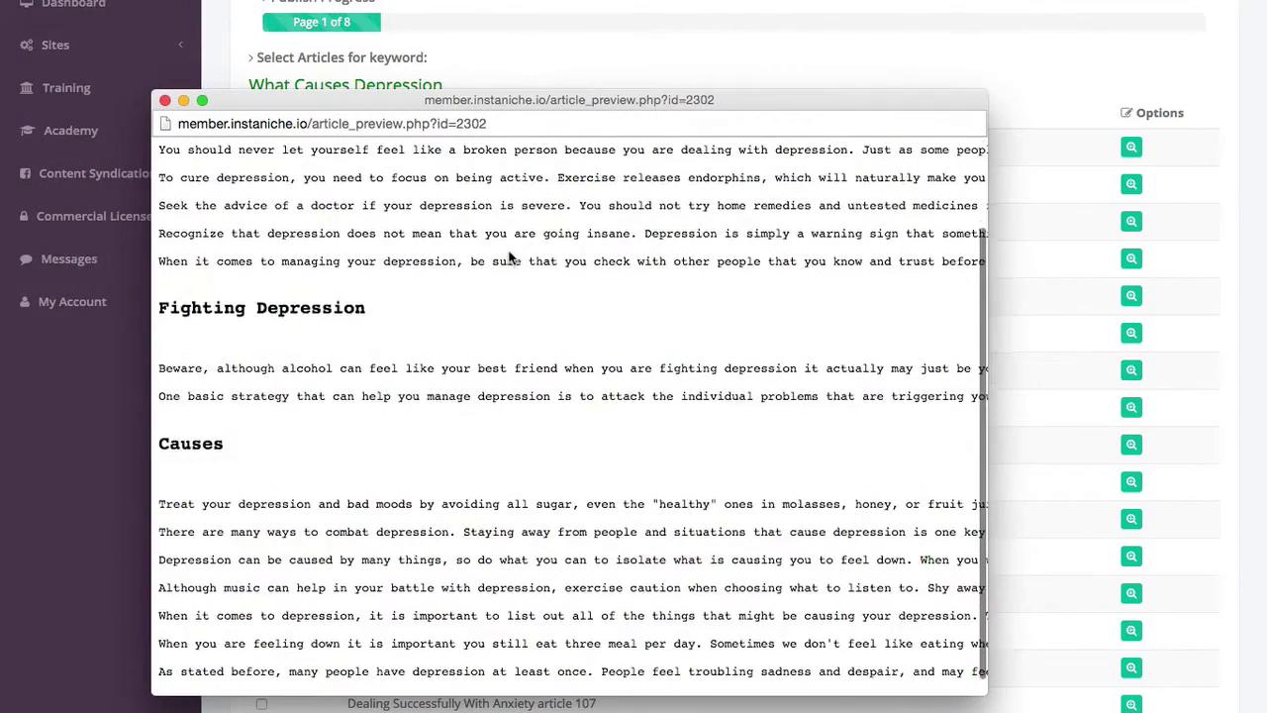
left_click(164, 101)
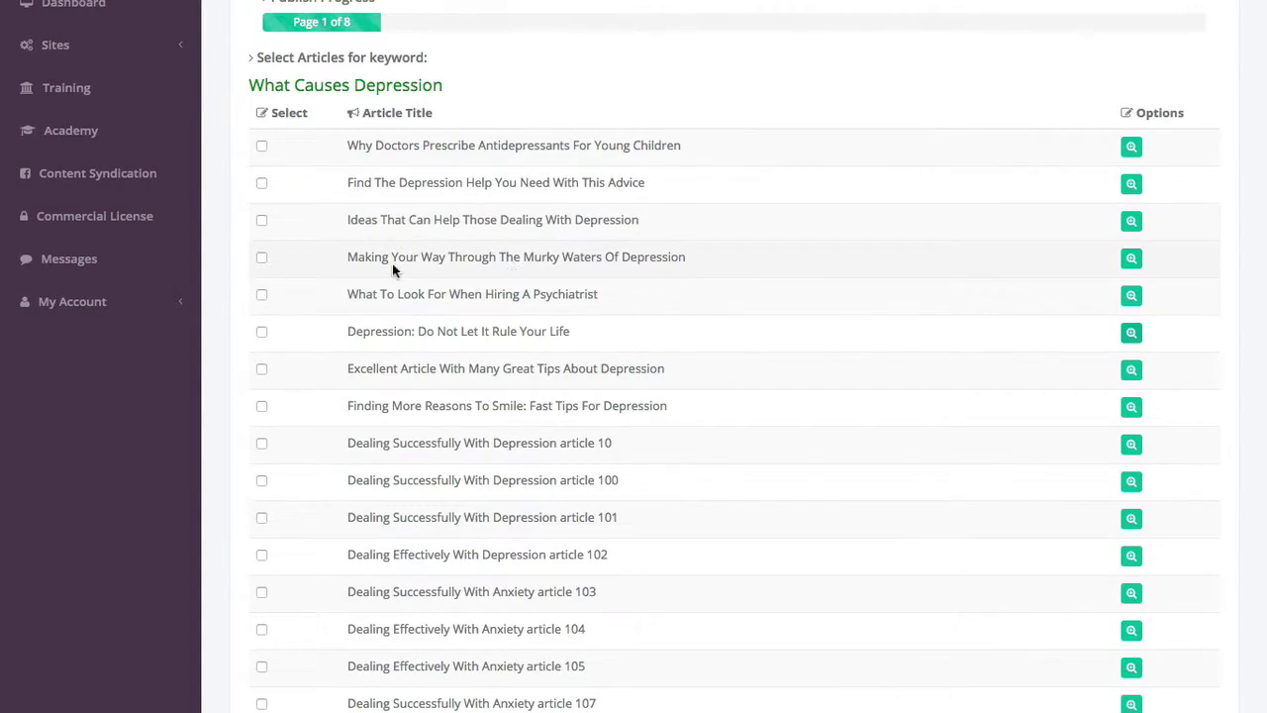
Step: Select the article "Ideas That Can Help Those Dealing With Depression" for the keyword What Causes Depression
left_click(262, 220)
scroll(525, 359, "down", 1)
scroll(525, 359, "down", 20)
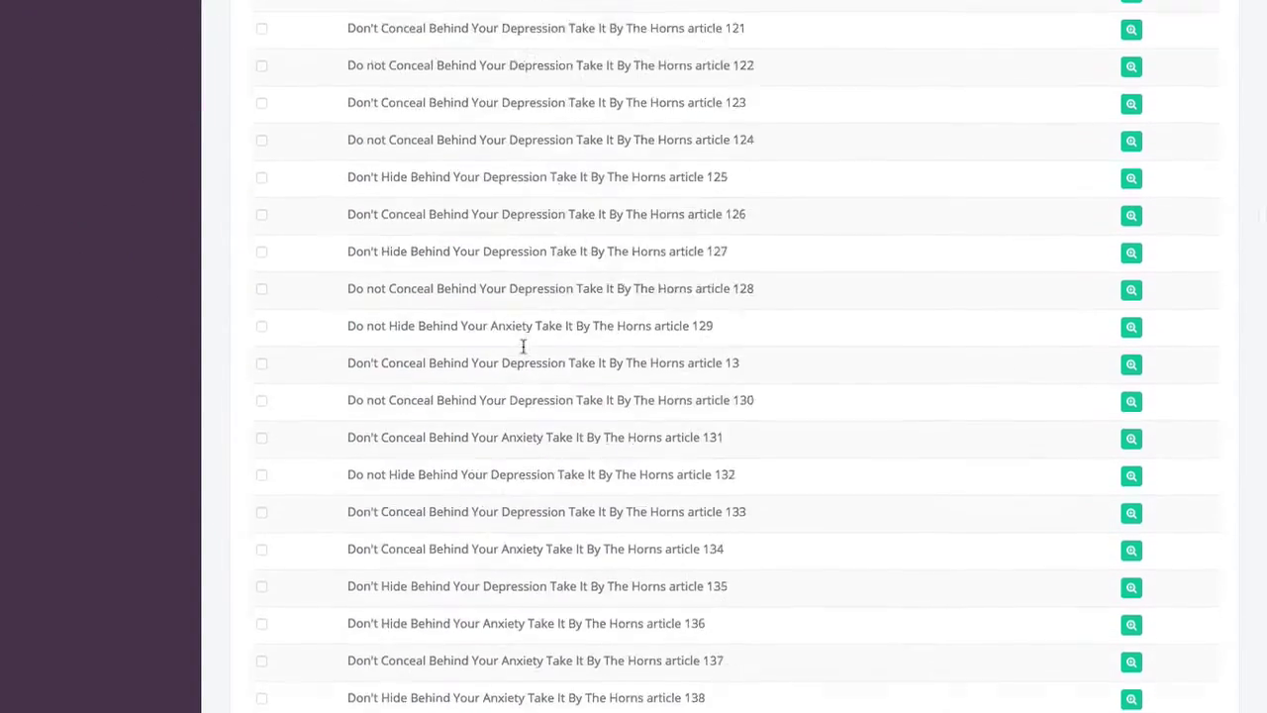
scroll(523, 347, "down", 20)
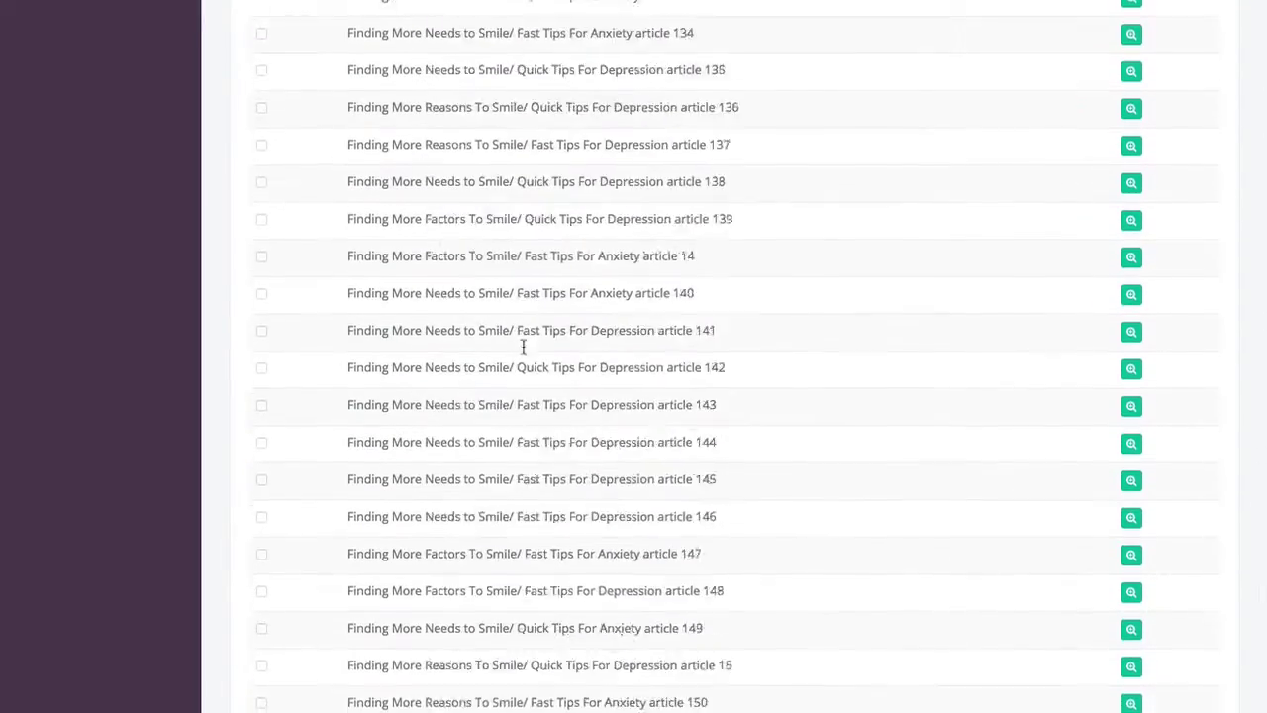
scroll(523, 346, "down", 20)
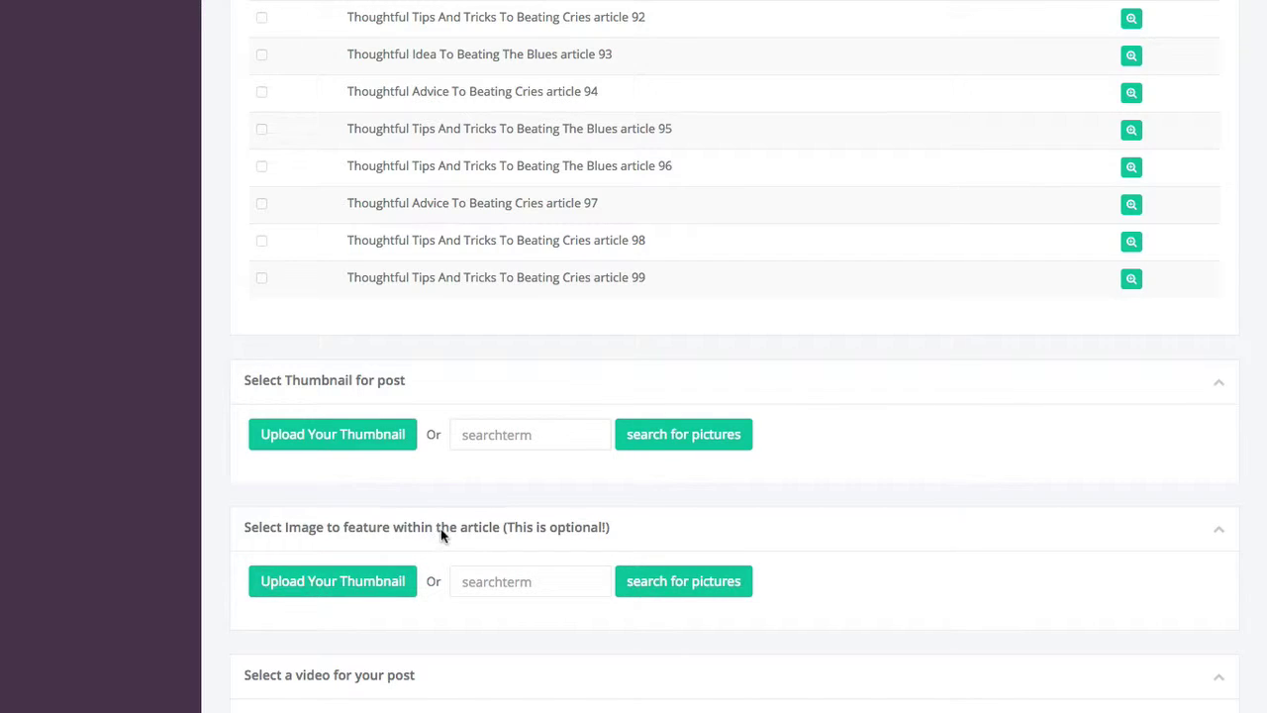
Step: Search thumbnail pictures for "depression" and choose the black-and-white photo of the girl sitting on a bench
left_click(486, 428)
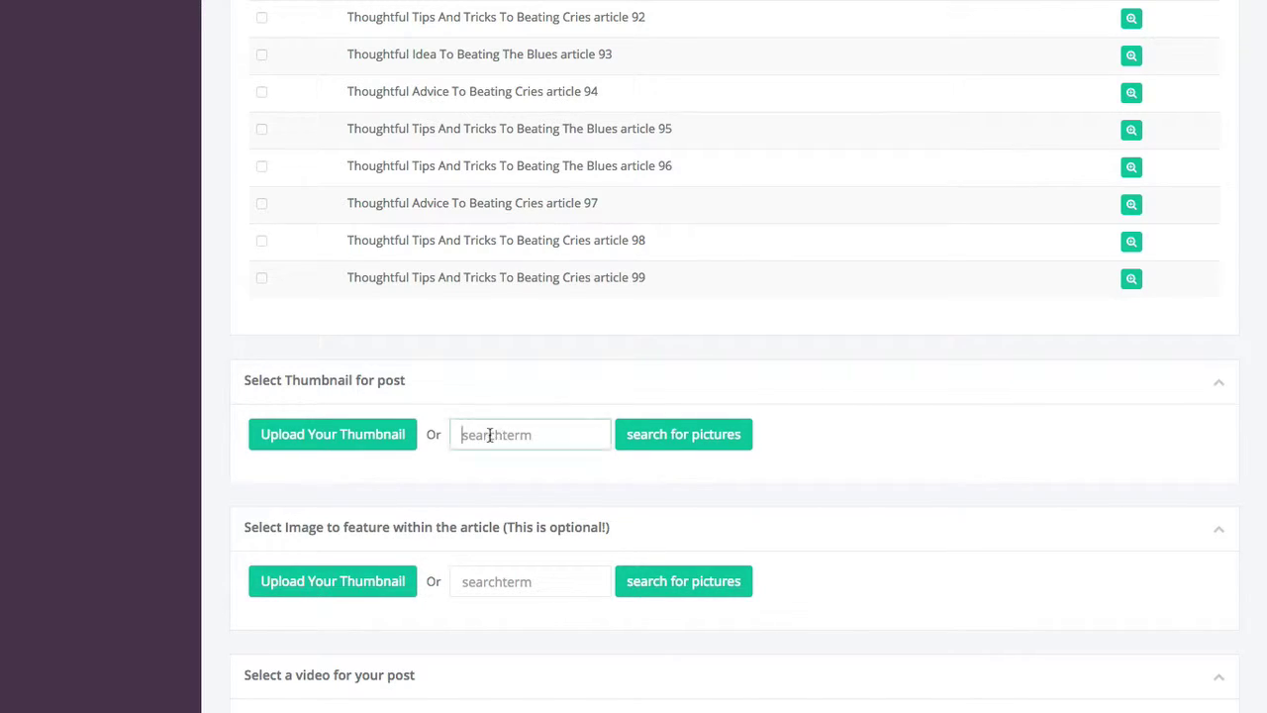
type("depressi")
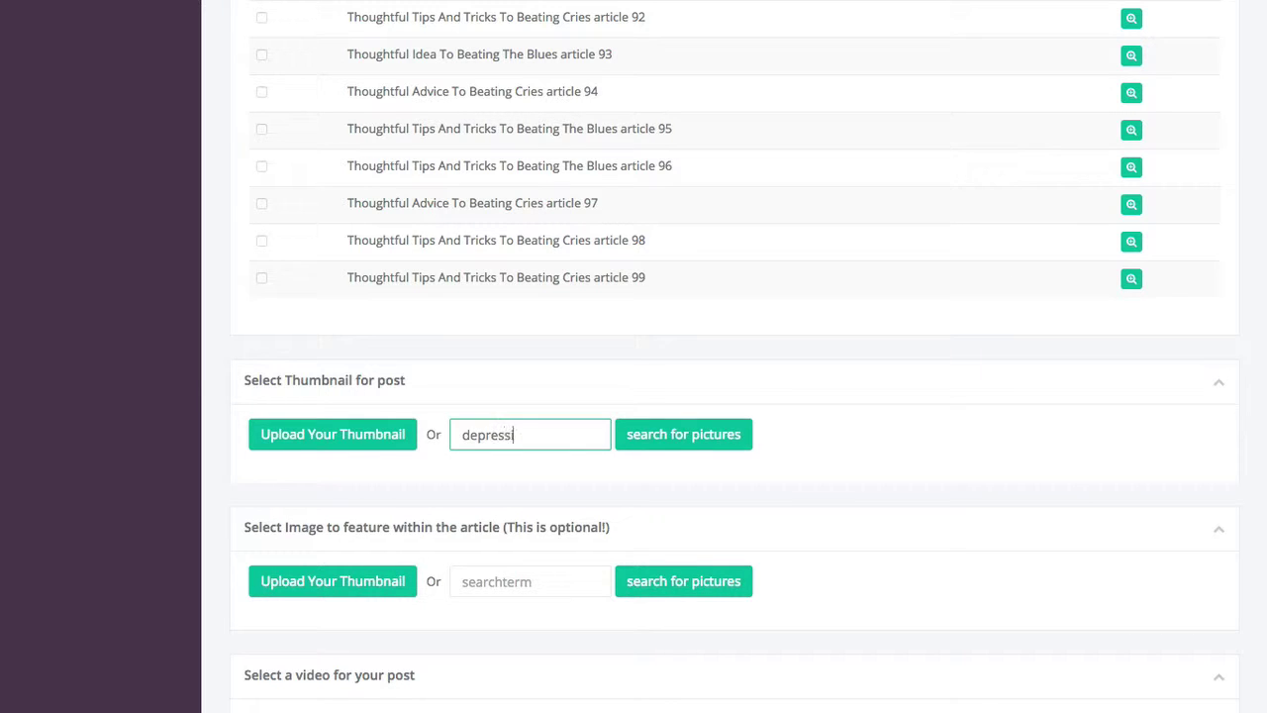
left_click(670, 436)
scroll(679, 407, "down", 3)
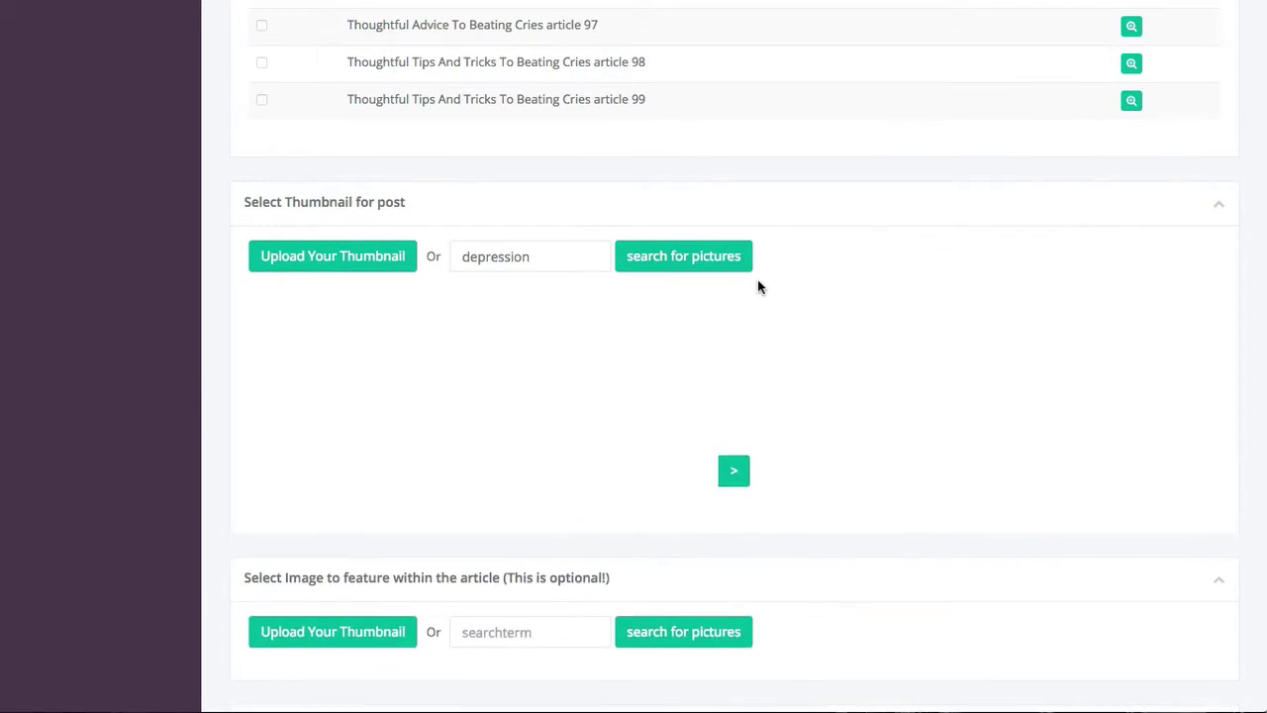
scroll(571, 328, "down", 6)
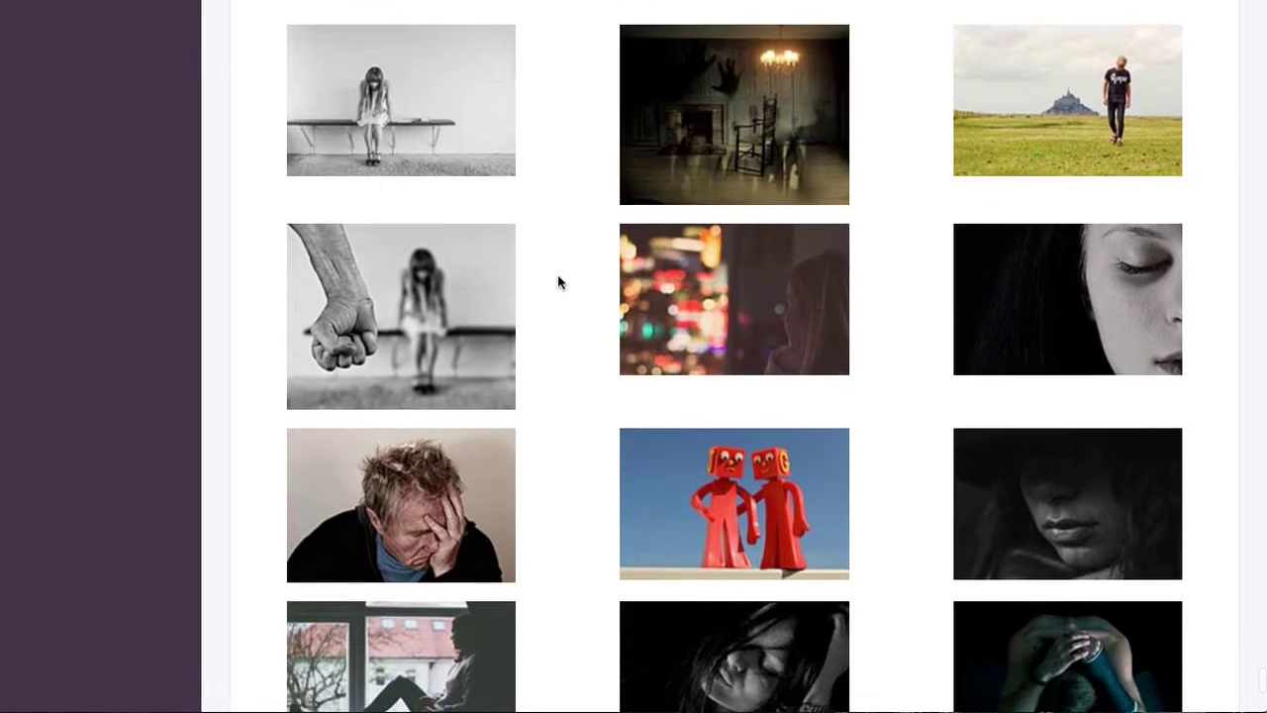
scroll(554, 284, "up", 4)
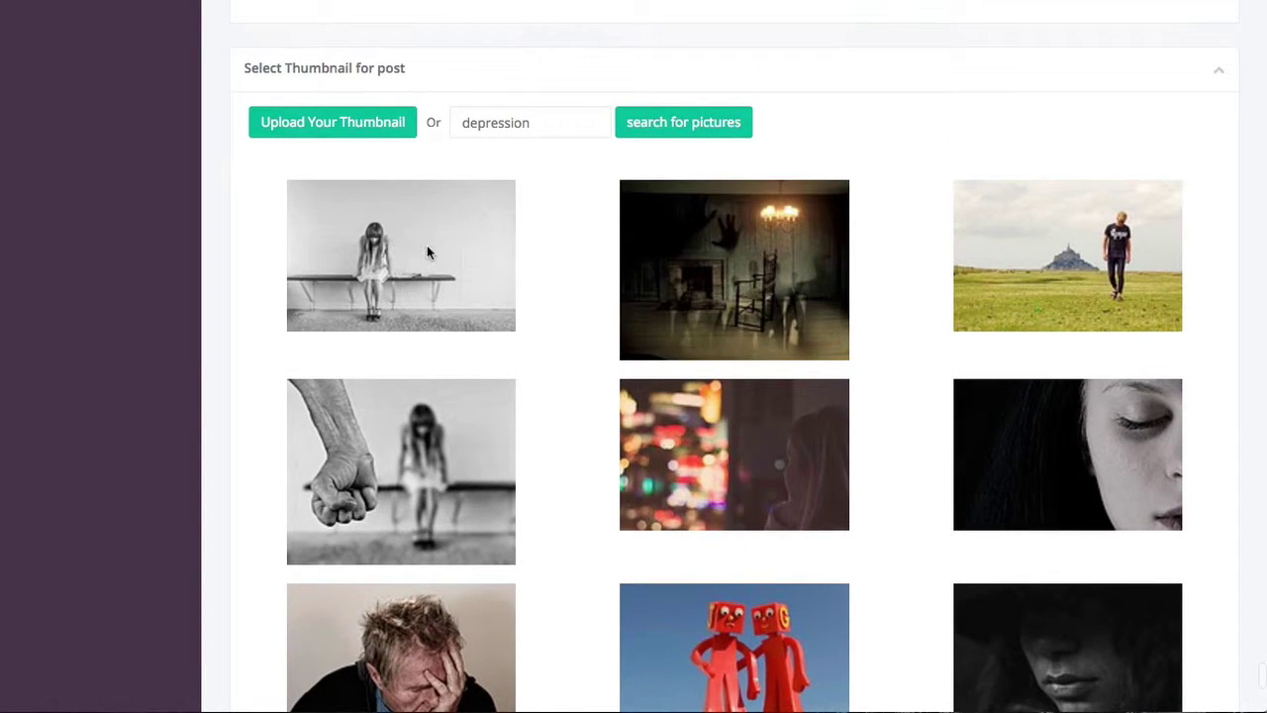
left_click(426, 253)
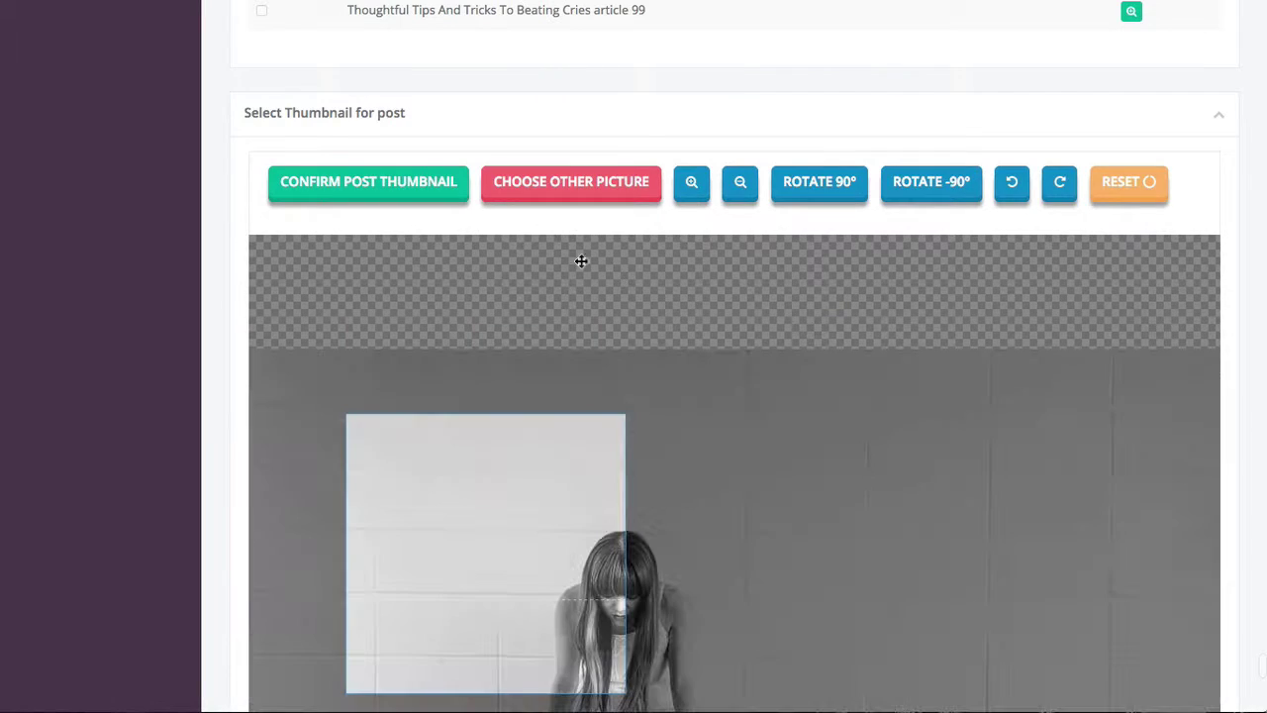
Step: Move the crop area over the girl's head and upper body and confirm it as the post thumbnail
scroll(581, 261, "down", 7)
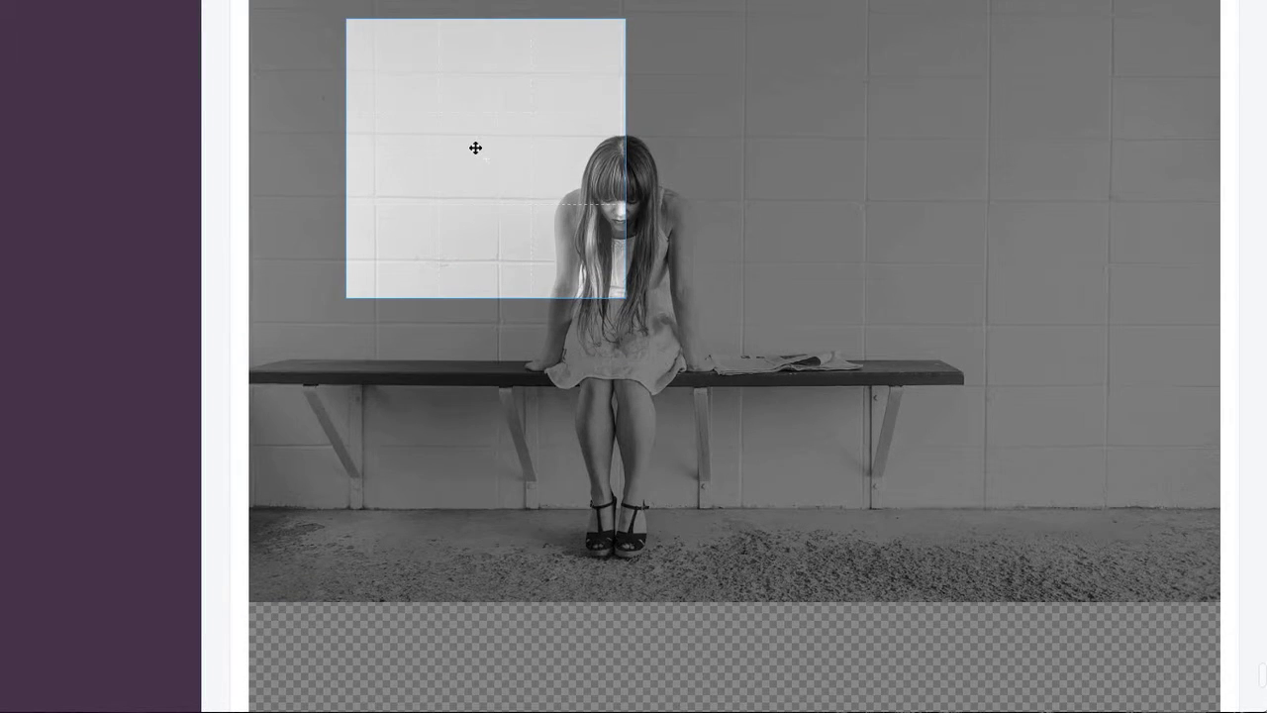
left_click_drag(475, 147, 601, 250)
scroll(598, 246, "up", 4)
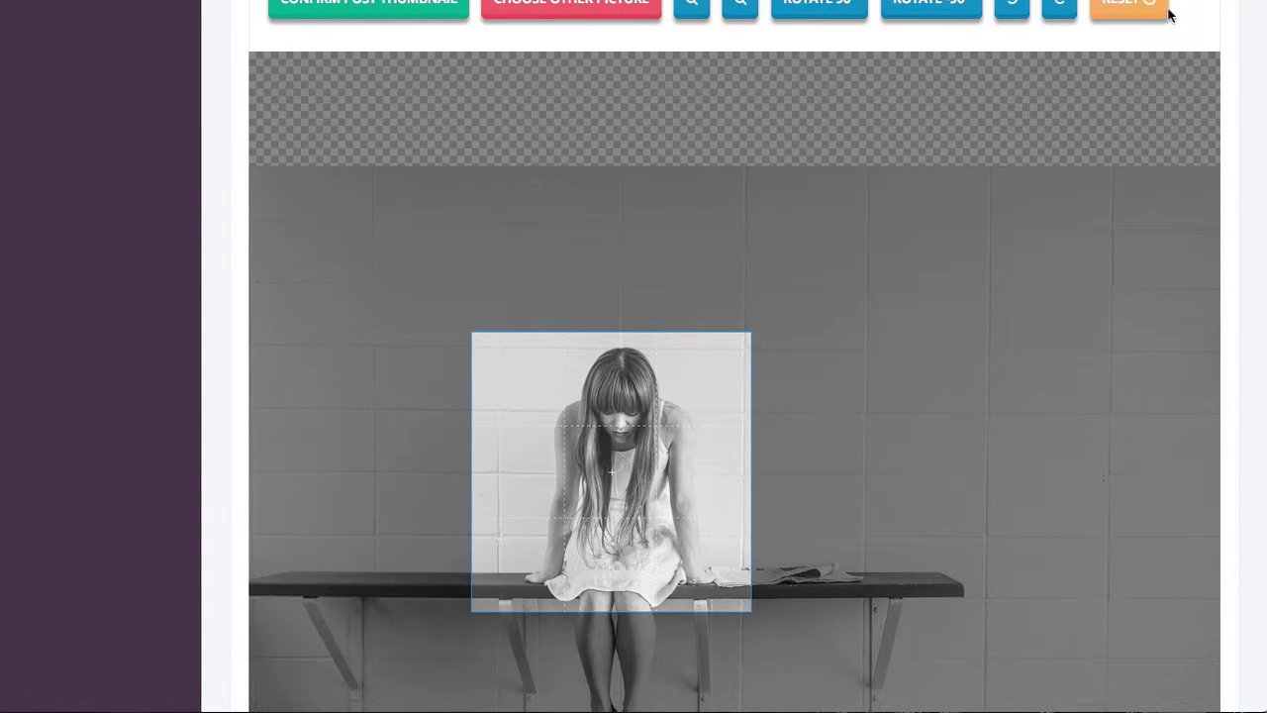
left_click(409, 8)
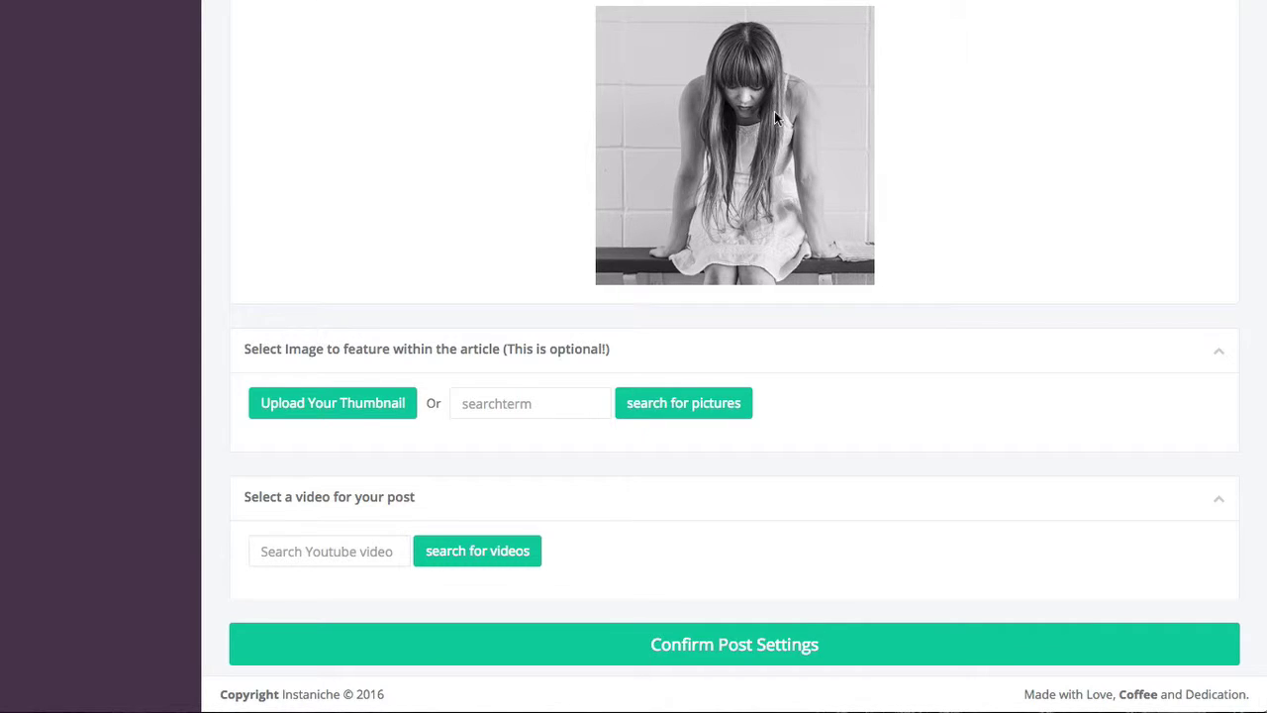
Step: Search in-article images for "depression" and choose the dark close-up of a face with a closed eye
left_click(513, 403)
type("dep")
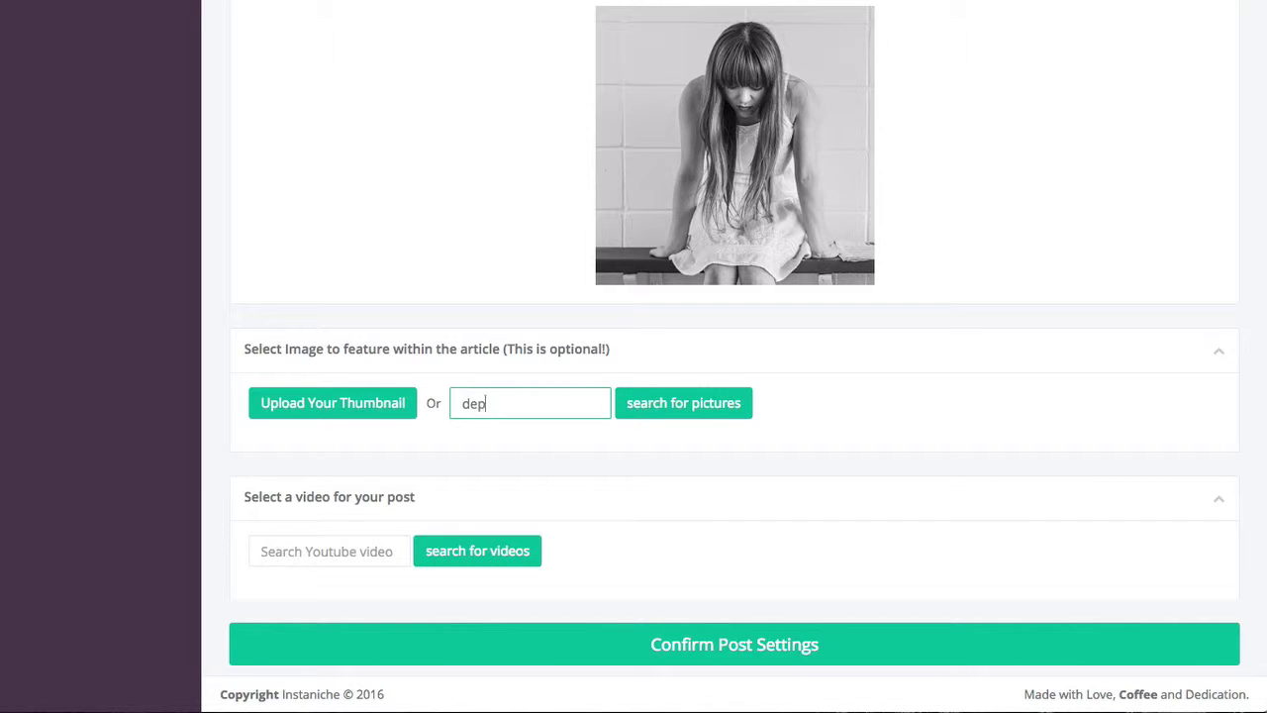
type("ression")
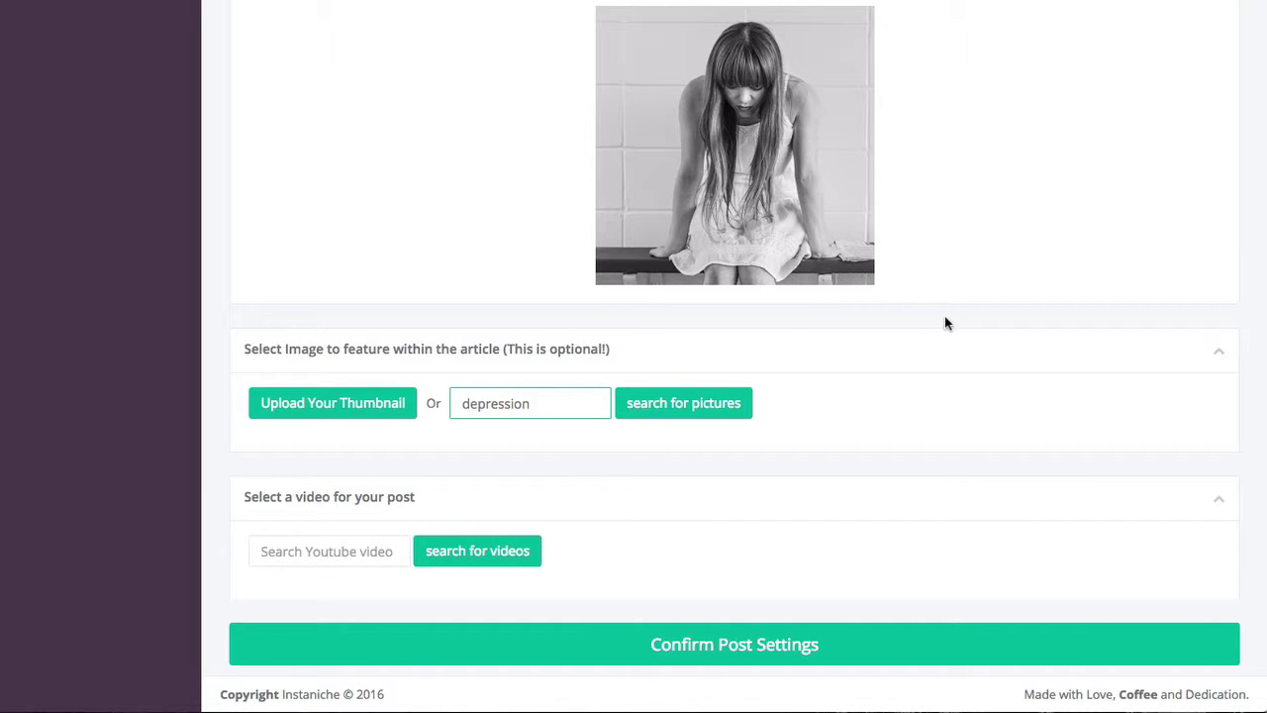
left_click(716, 405)
scroll(887, 381, "down", 3)
scroll(896, 374, "down", 3)
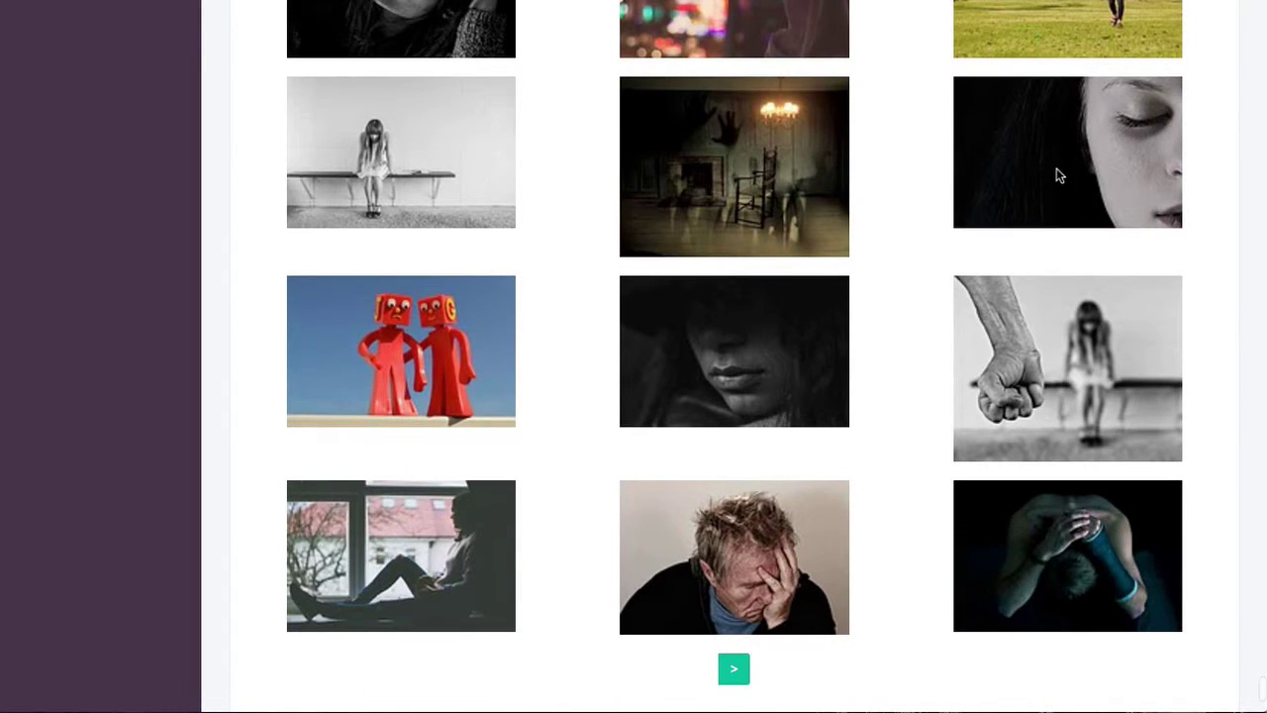
left_click(1054, 179)
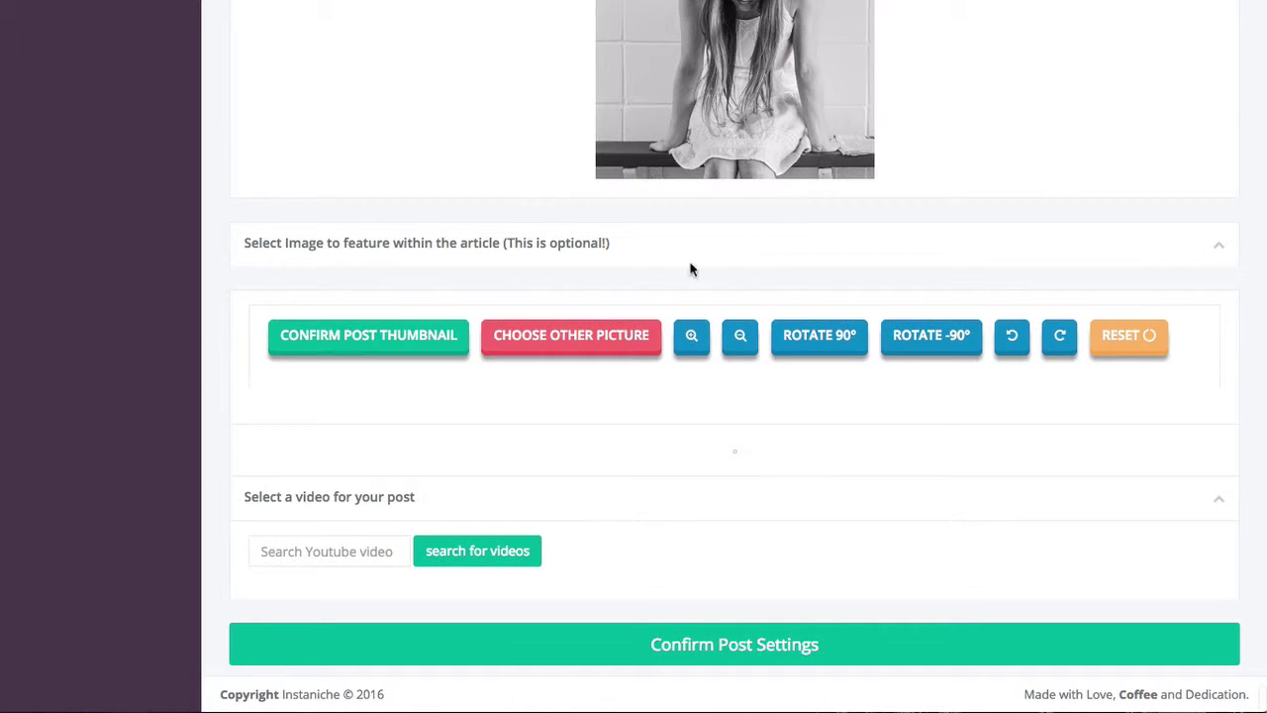
Step: Shift the crop area to frame the whole closed eye and eyebrow, and confirm the in-article image
scroll(485, 248, "down", 3)
scroll(462, 251, "down", 1)
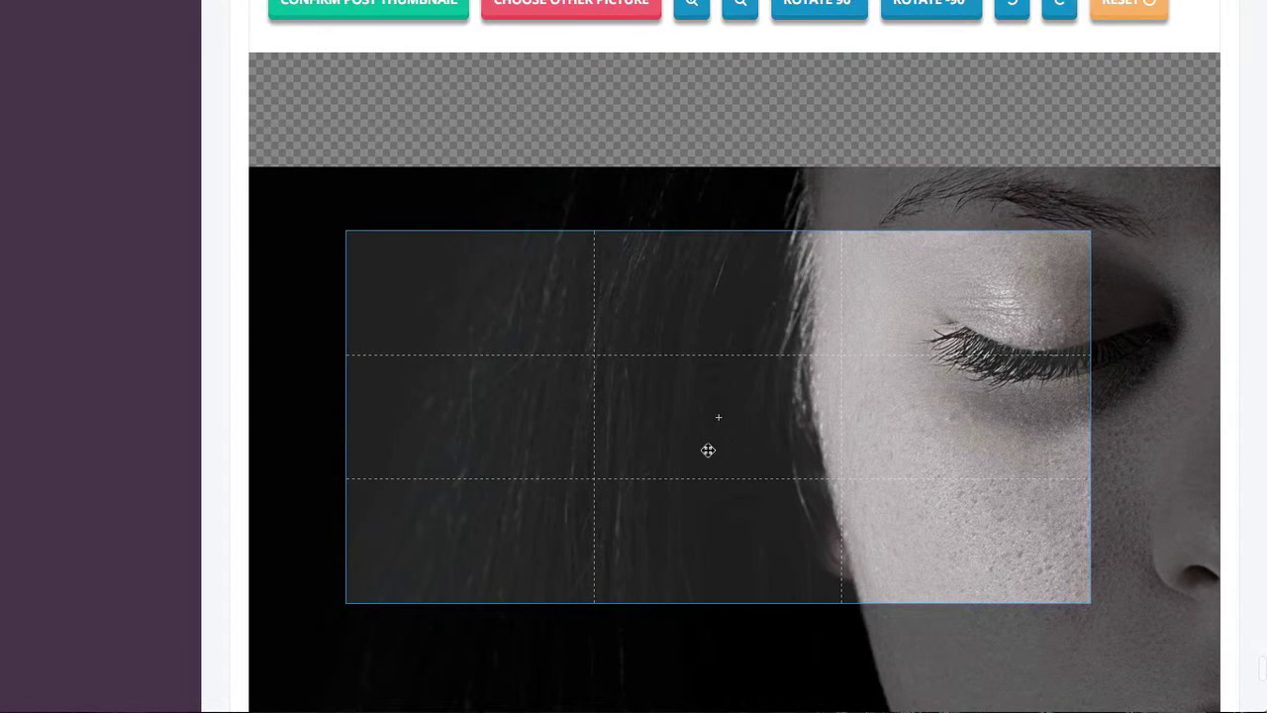
left_click_drag(707, 446, 851, 403)
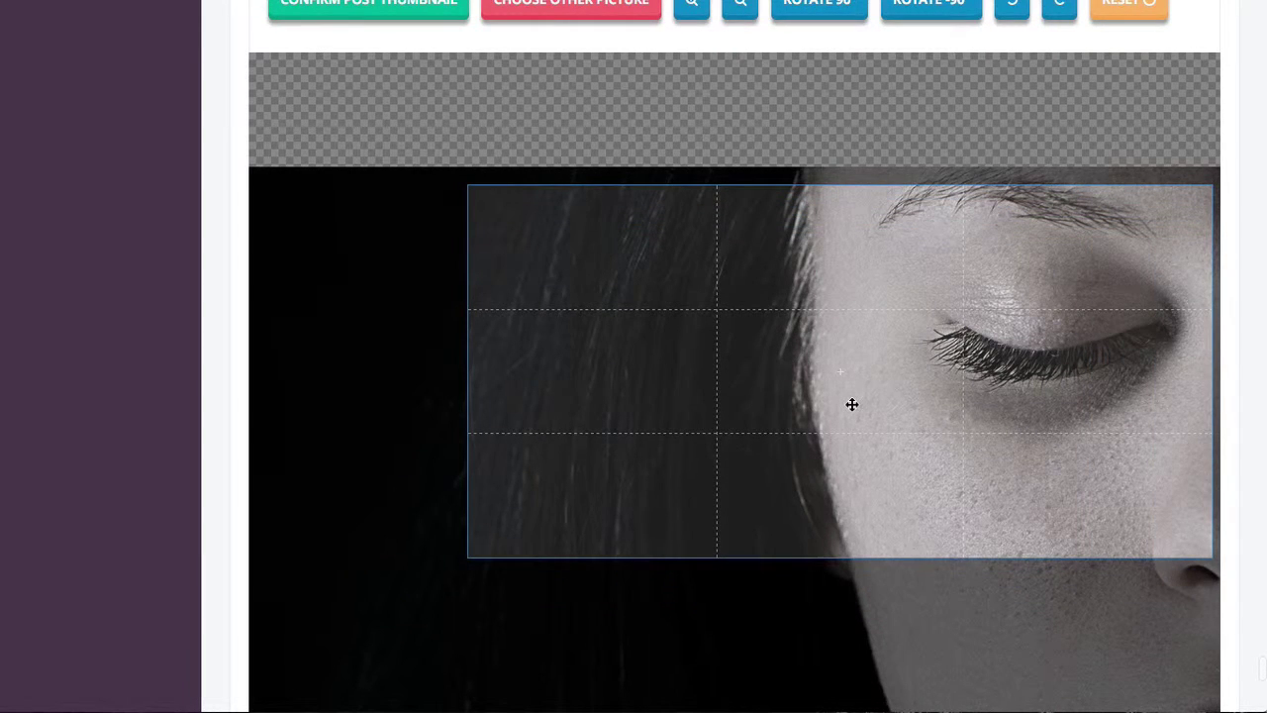
left_click(349, 8)
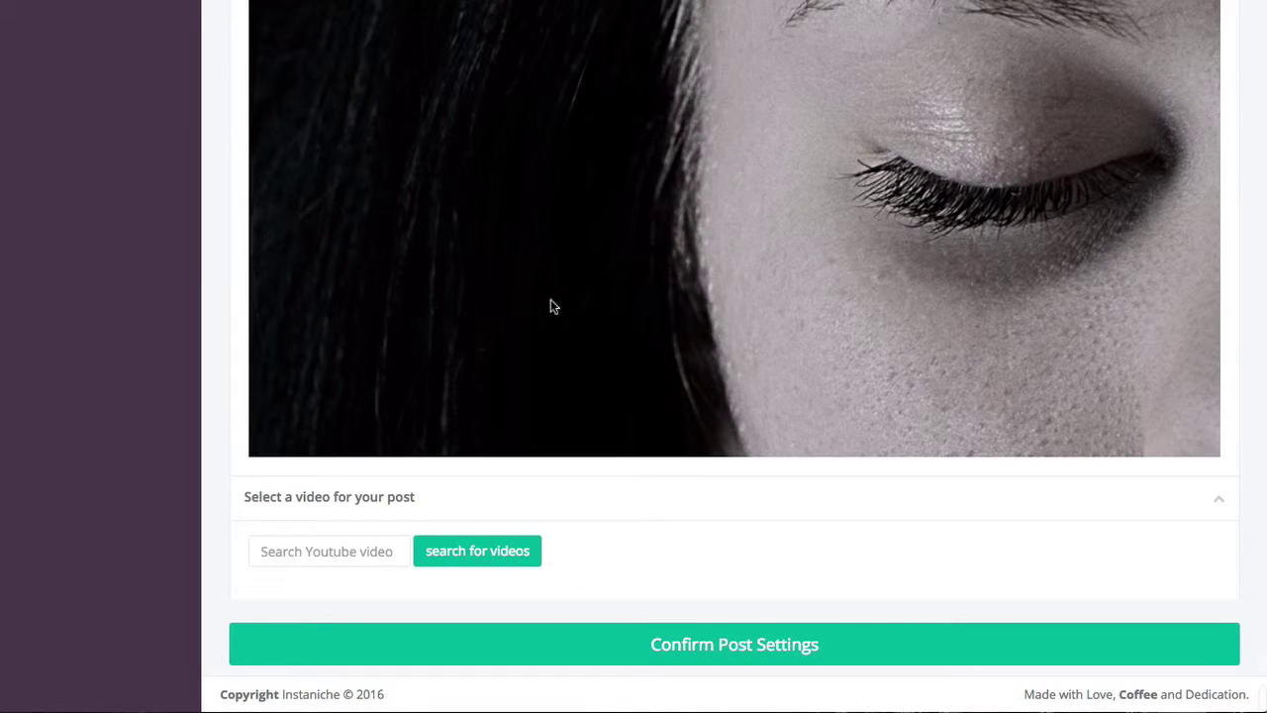
Step: Search YouTube videos for "depression" and choose "What It's Like Living With Depression" for the post
left_click(343, 550)
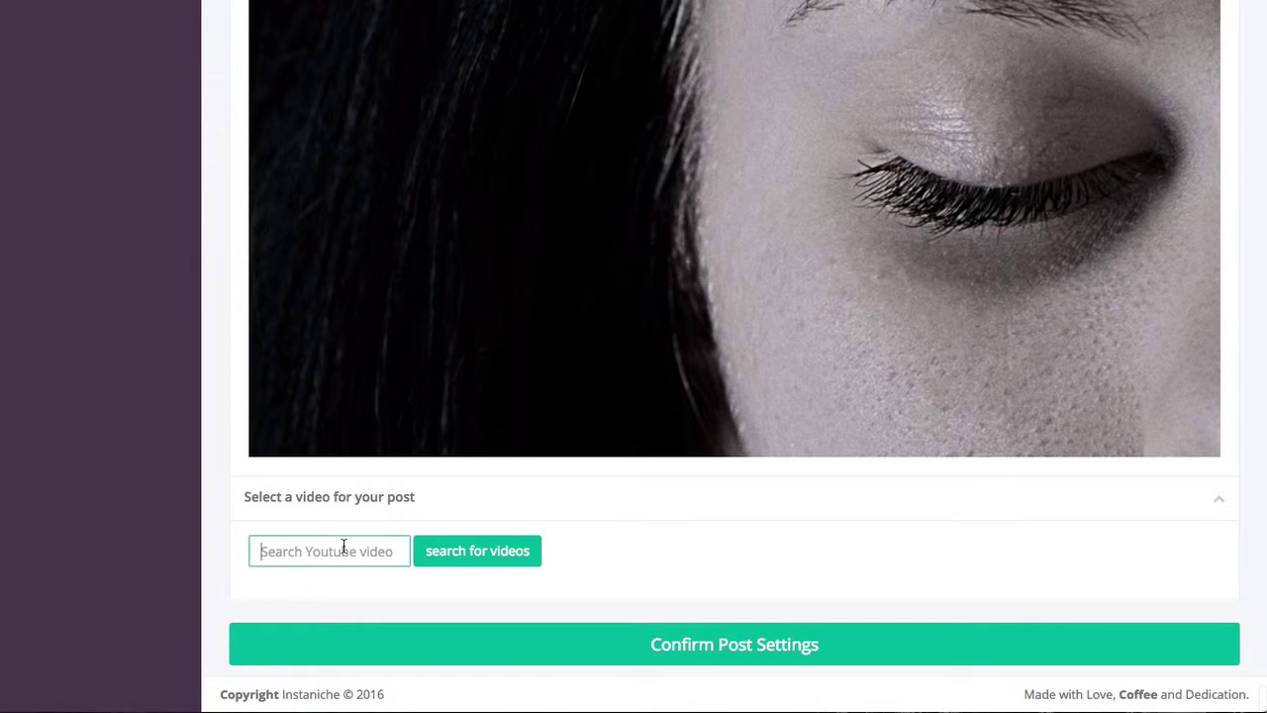
type("depression")
scroll(680, 430, "up", 5)
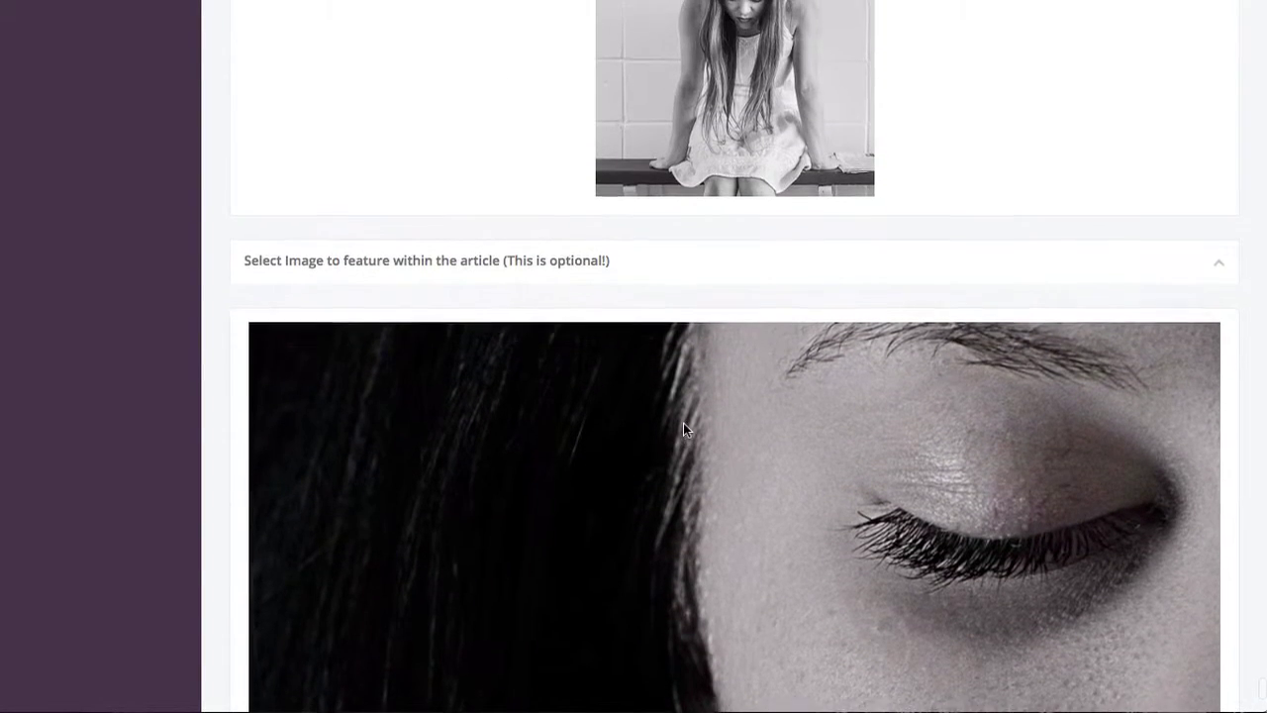
scroll(683, 423, "up", 1)
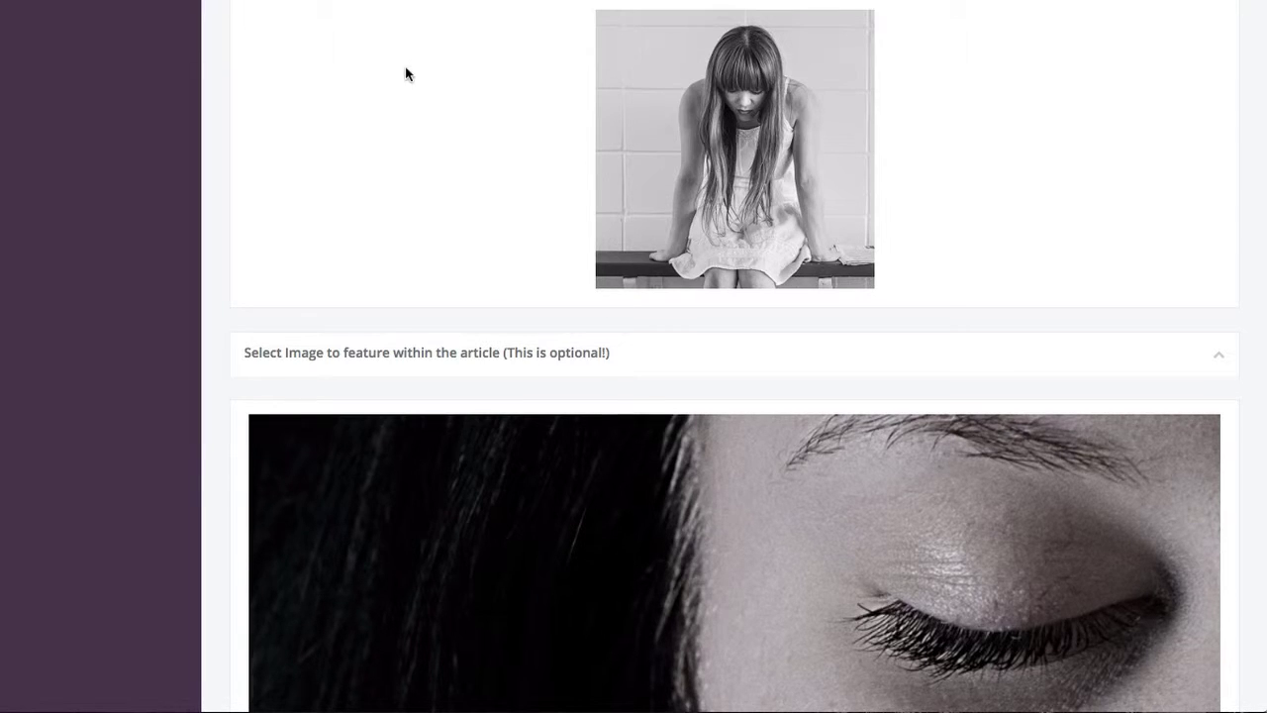
scroll(405, 74, "down", 6)
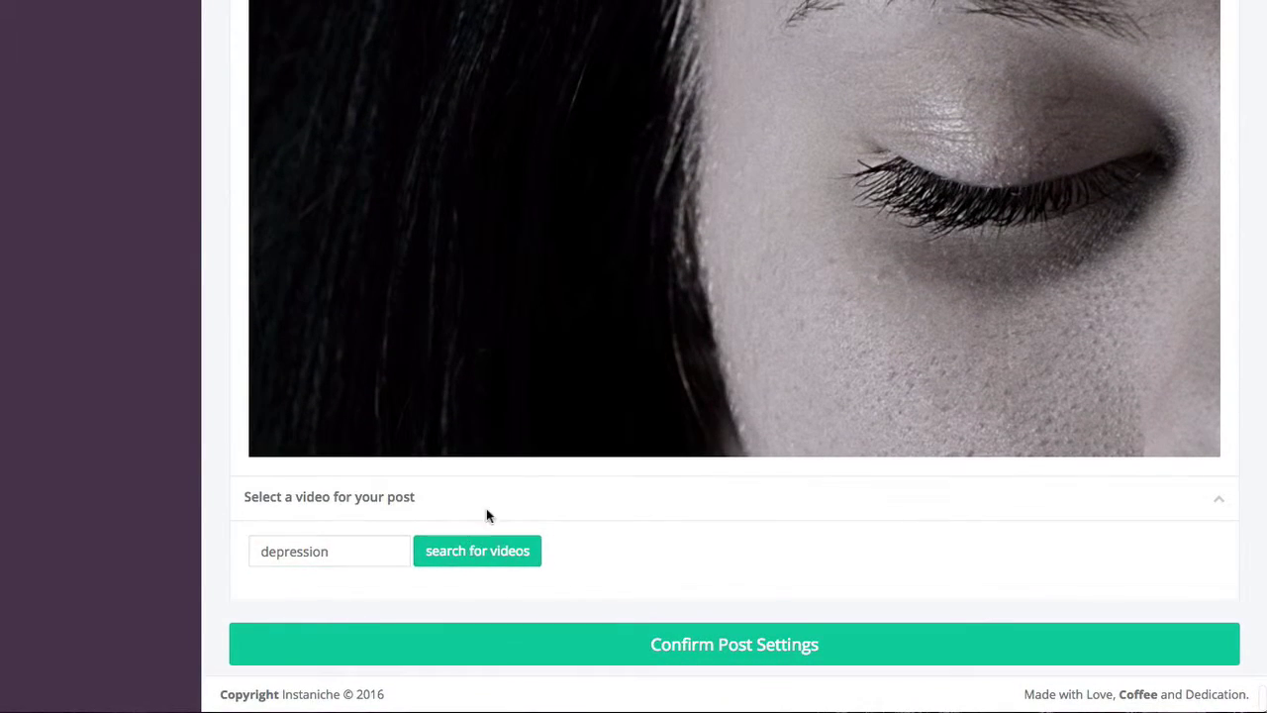
left_click(529, 550)
scroll(575, 514, "down", 8)
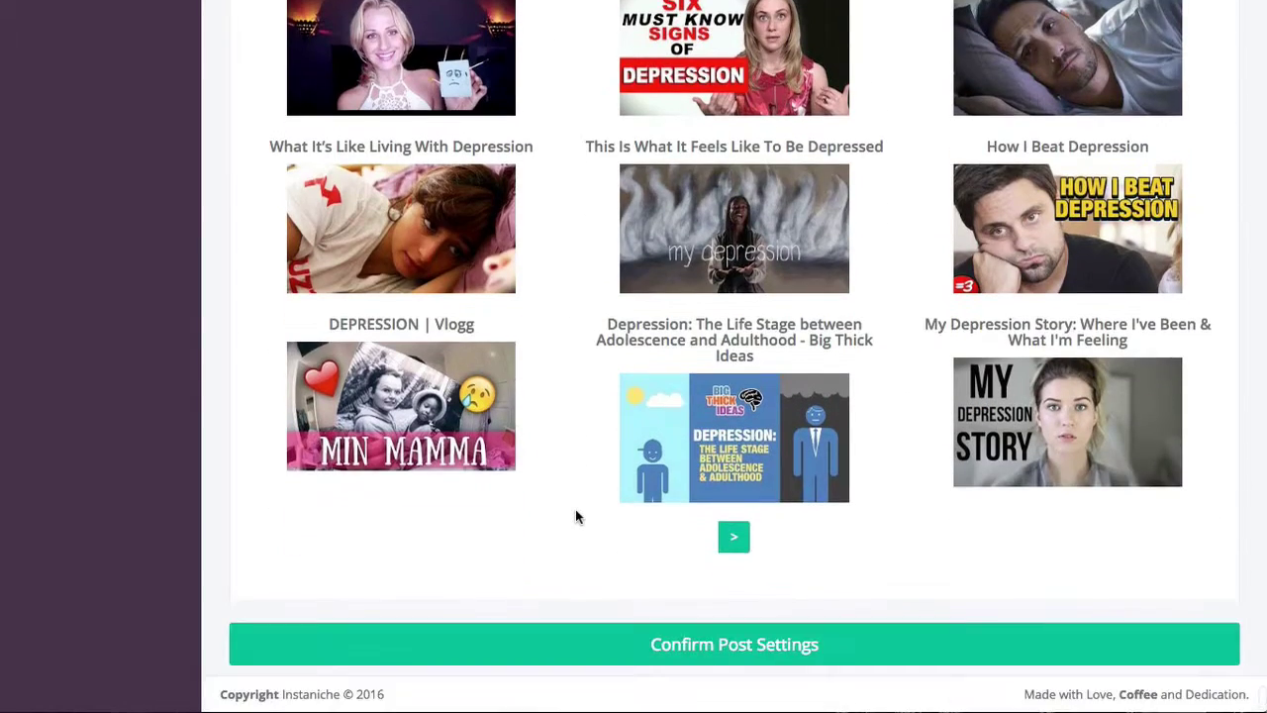
scroll(575, 515, "up", 1)
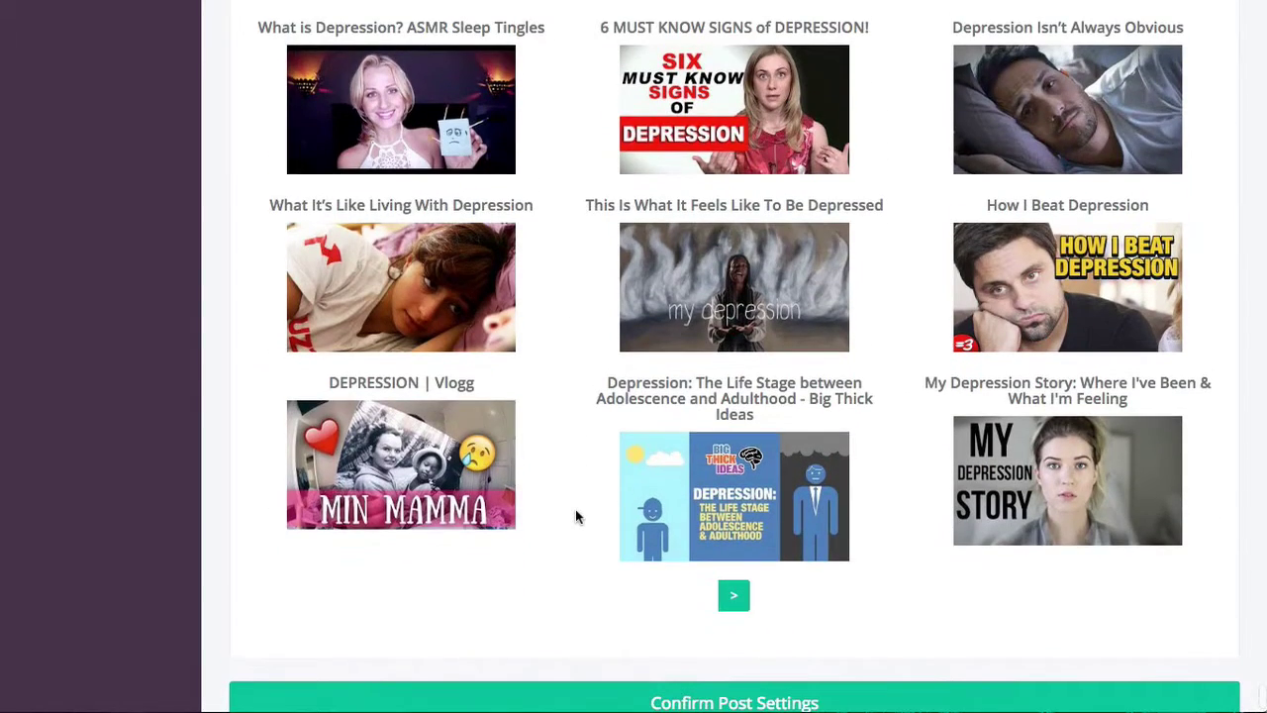
left_click(433, 287)
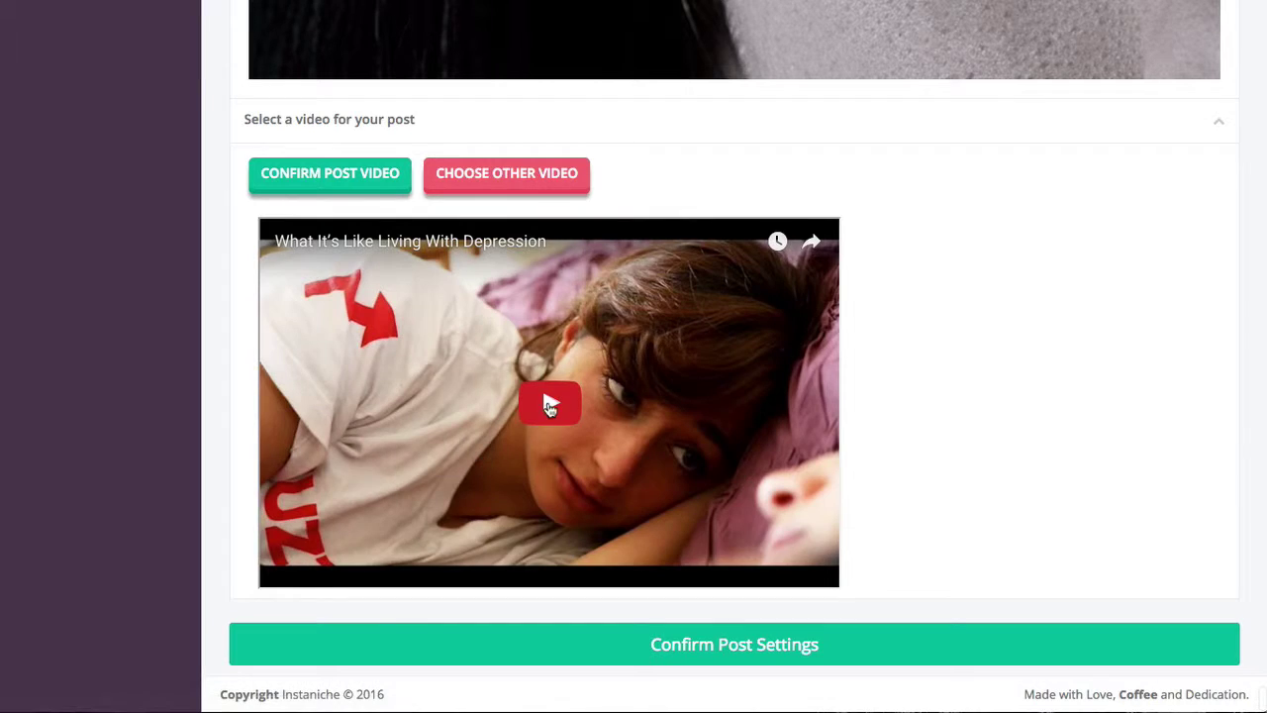
Step: Sample the chosen video at several points, pause it and confirm it as the post video
left_click(550, 406)
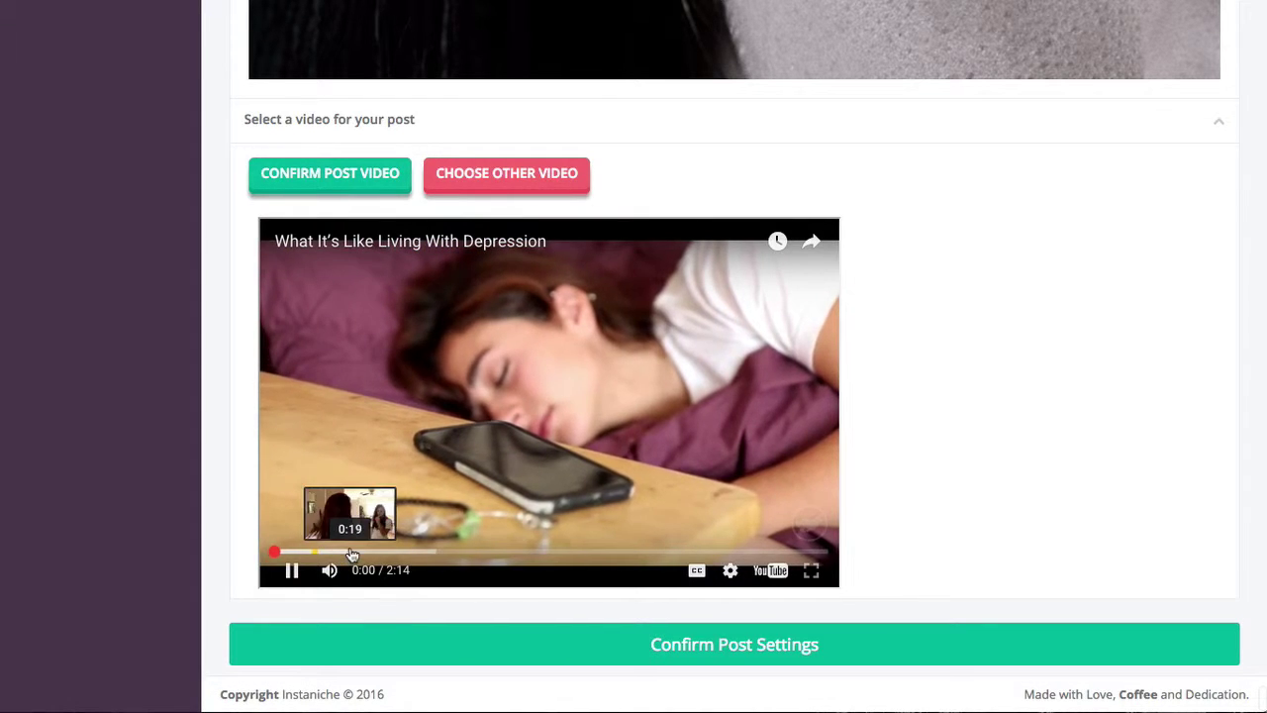
left_click(351, 552)
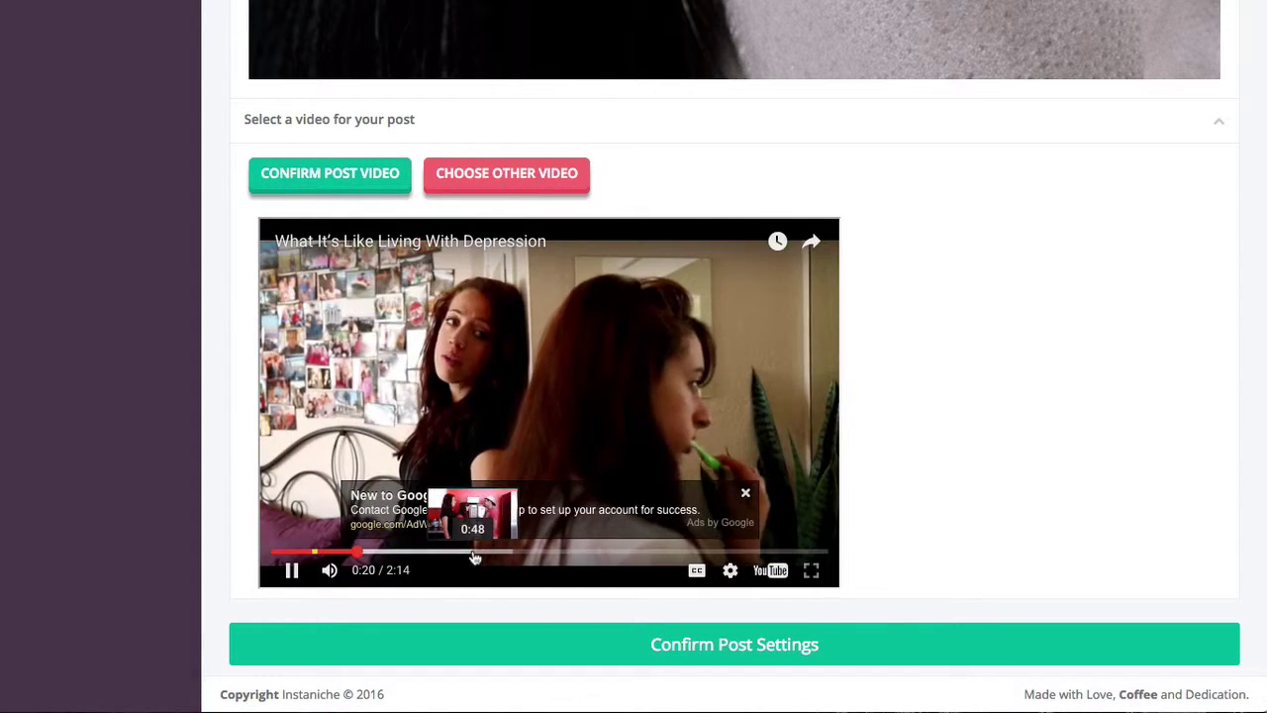
left_click(475, 552)
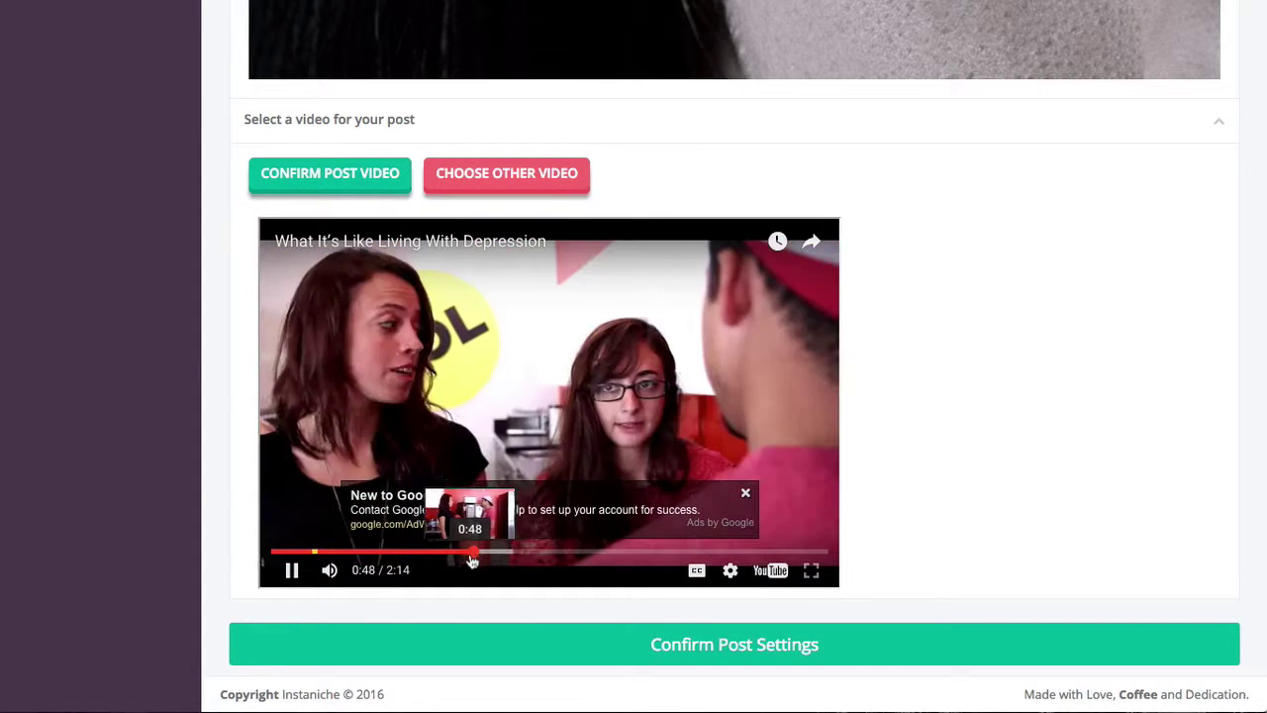
left_click(550, 552)
left_click(567, 342)
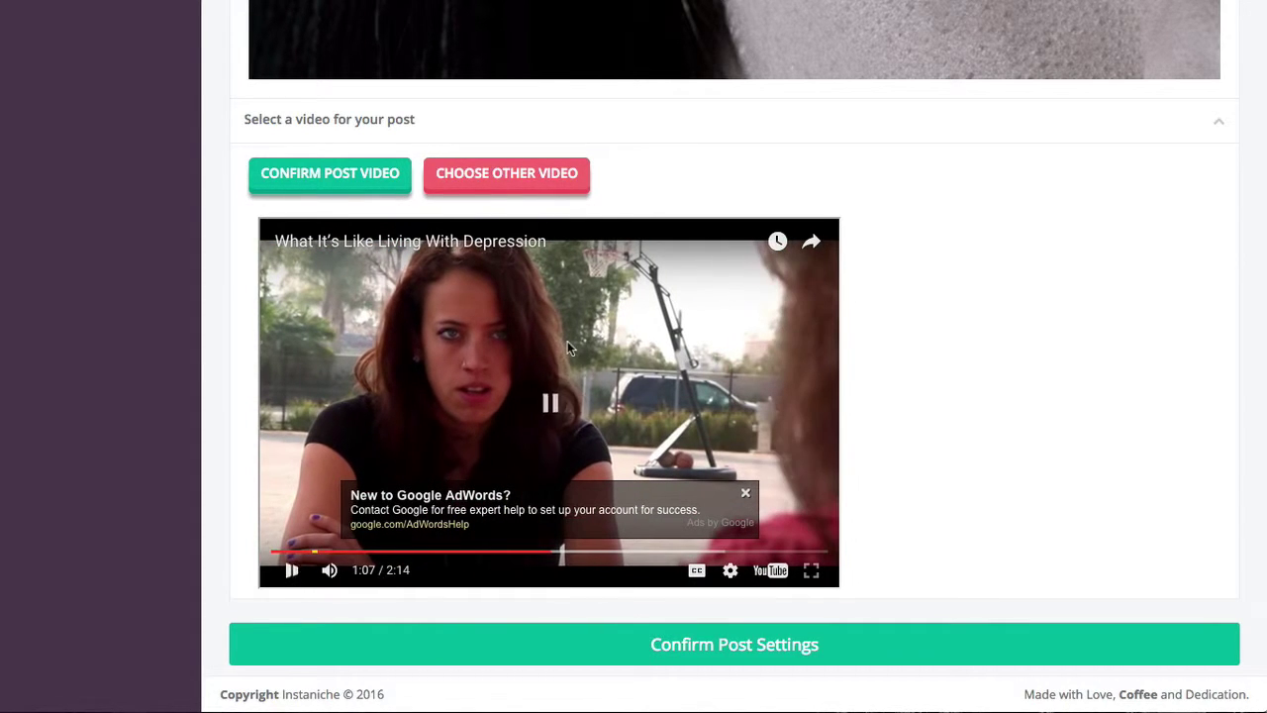
left_click(509, 179)
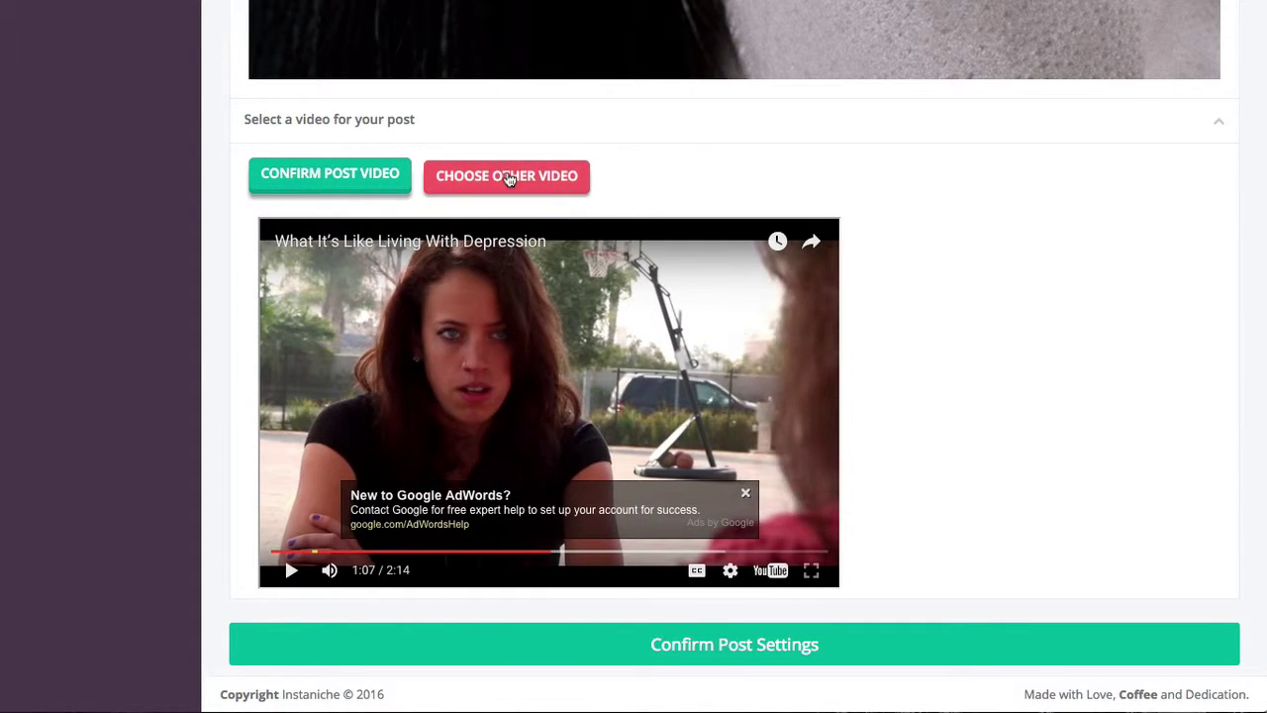
left_click(334, 173)
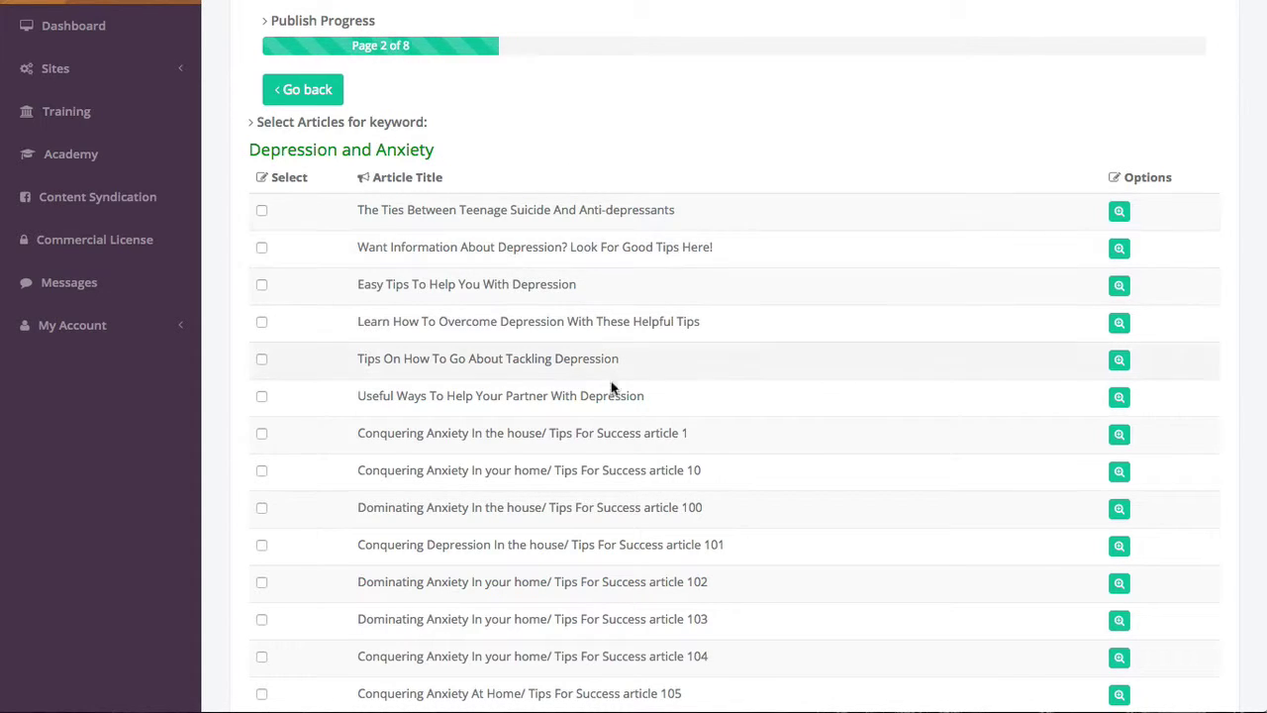
Step: Preview the article "The Ties Between Teenage Suicide And Anti-depressants", skim its text and close the preview
scroll(600, 450, "down", 1)
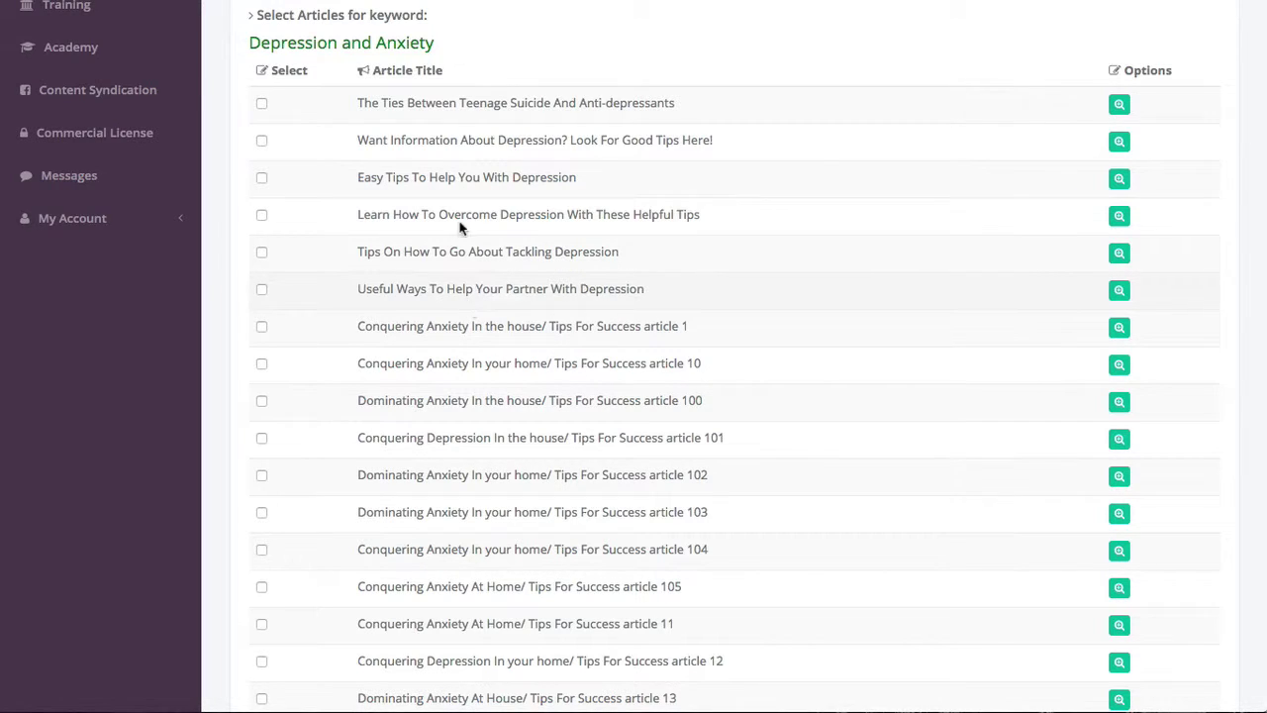
left_click(1118, 103)
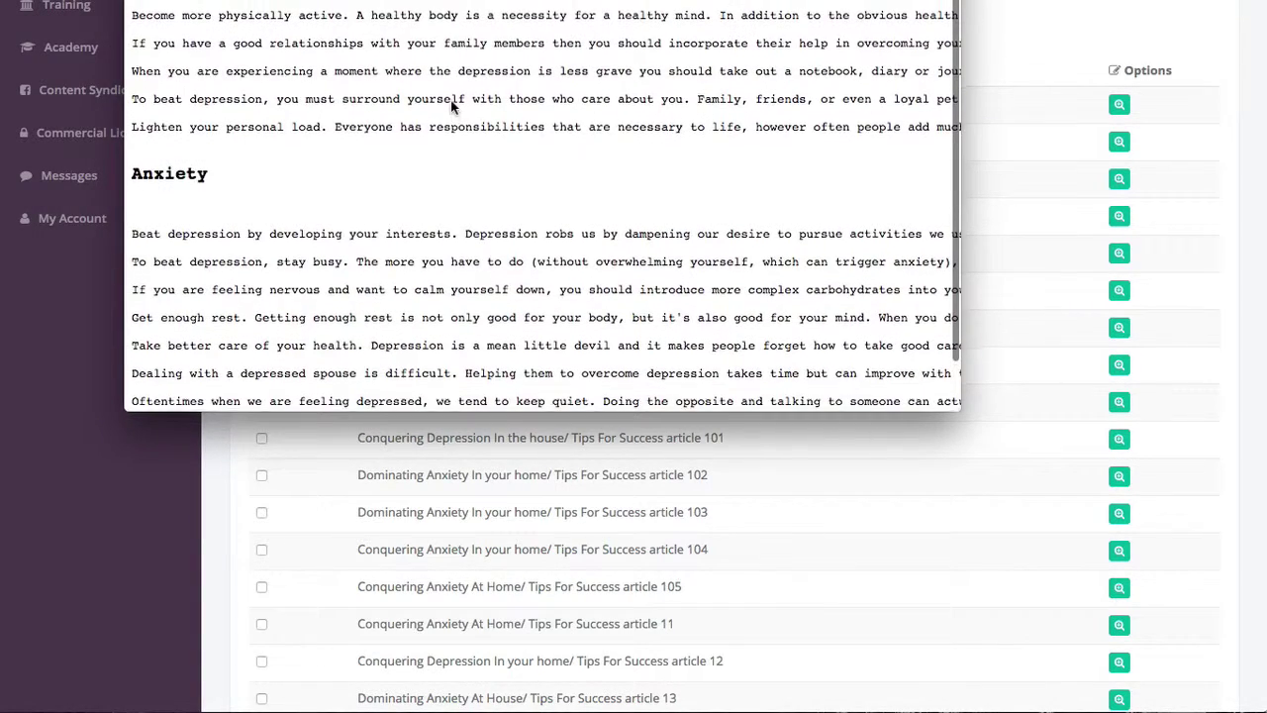
scroll(451, 106, "down", 1)
key("Escape")
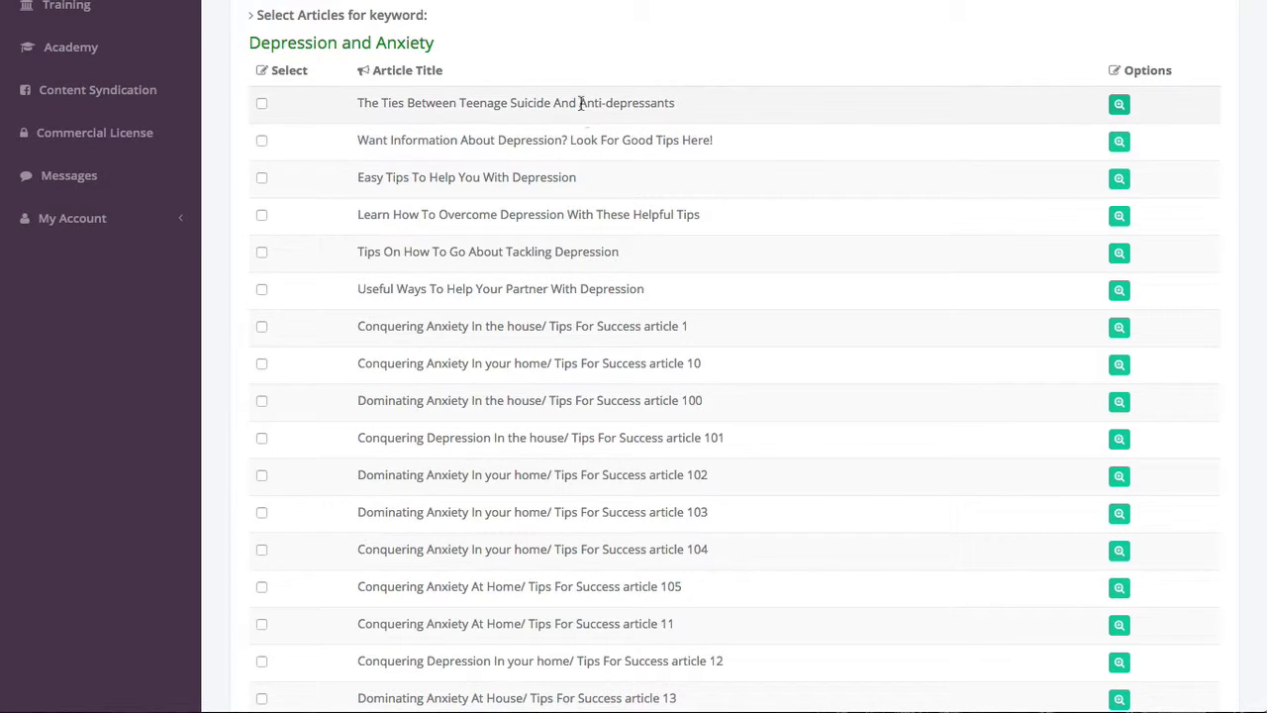
Step: Select the article "The Ties Between Teenage Suicide And Anti-depressants" for the keyword Depression and Anxiety
left_click_drag(281, 43, 539, 42)
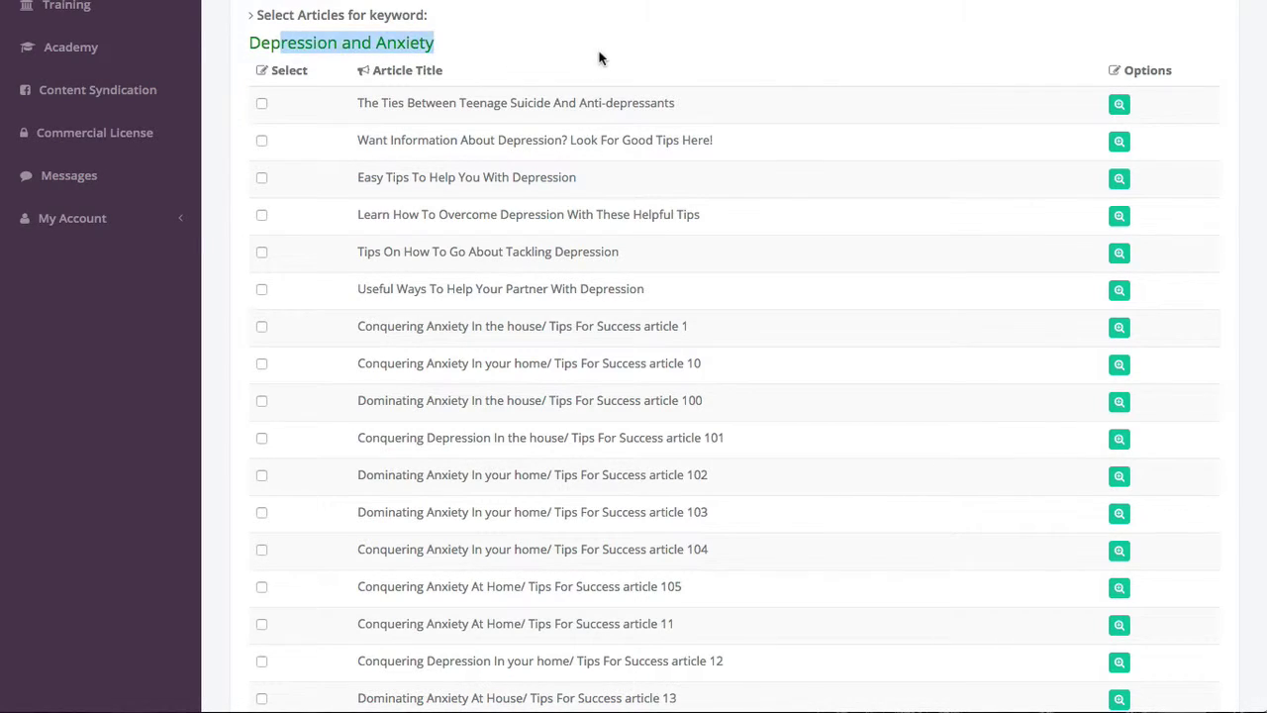
left_click(352, 50)
left_click(262, 104)
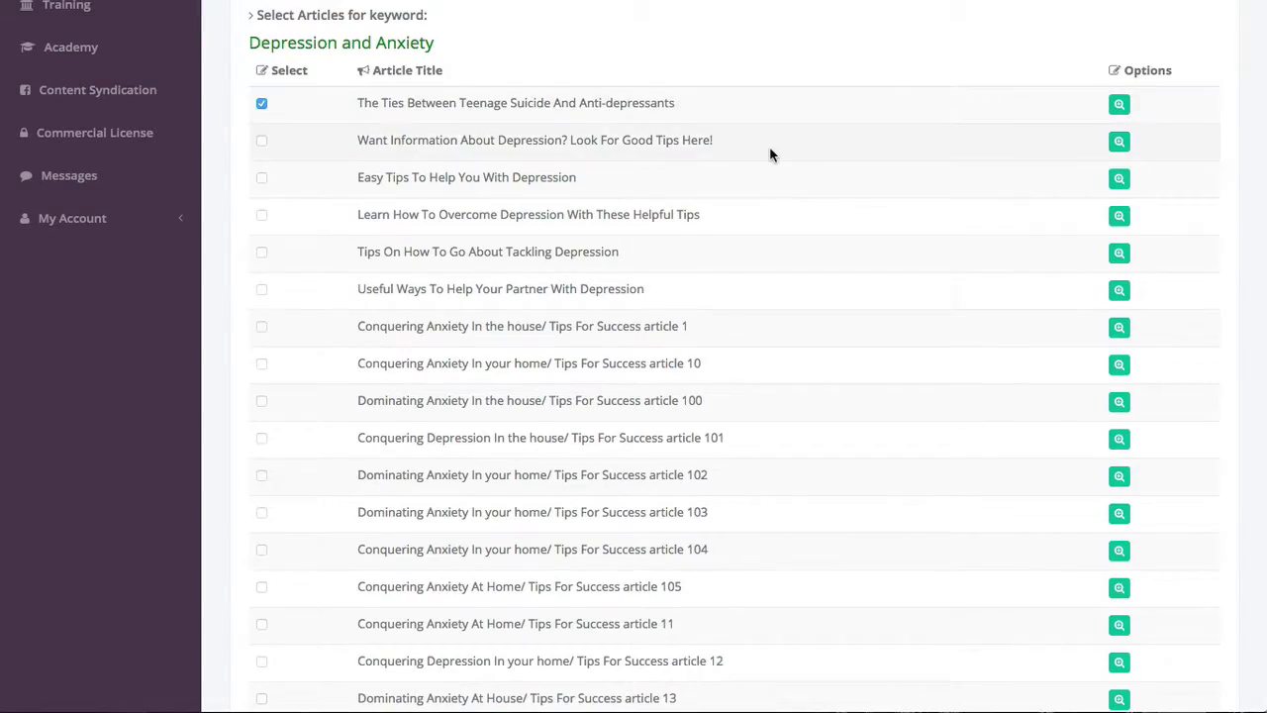
Step: Search thumbnail pictures for "depression" and choose the photo of the woman sitting by the window
scroll(769, 152, "down", 20)
scroll(769, 152, "down", 20)
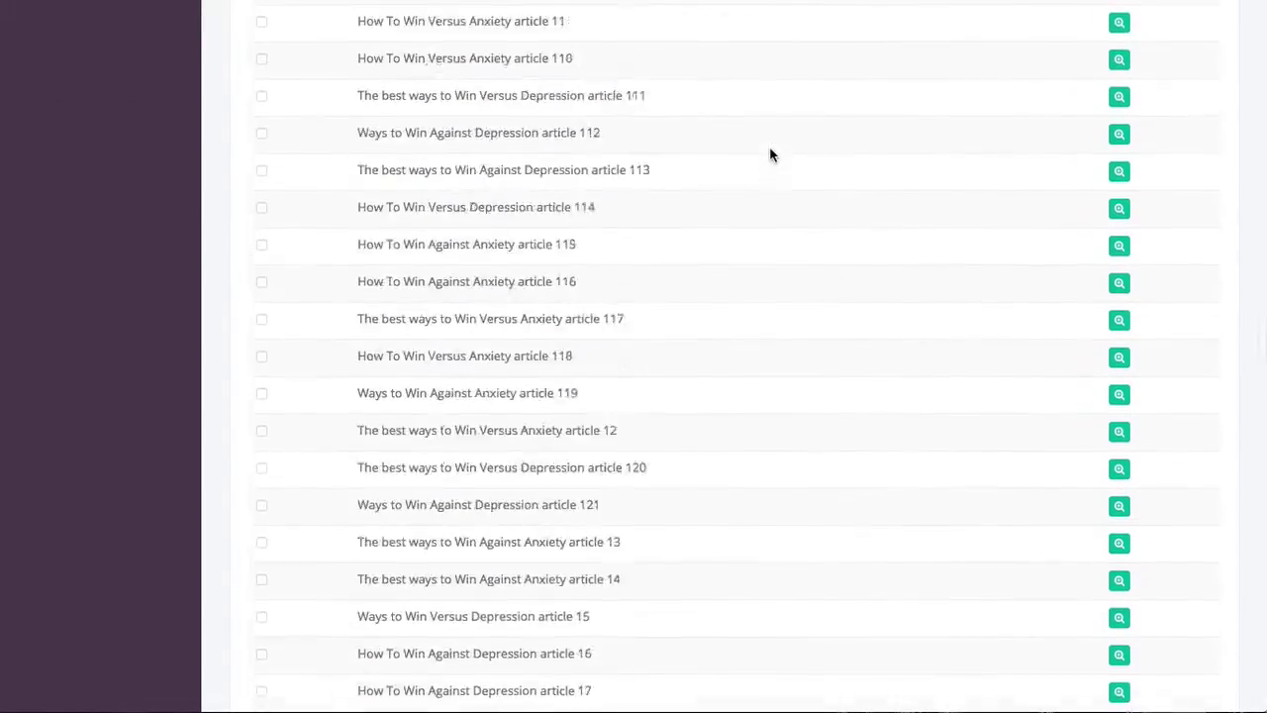
scroll(770, 154, "down", 10)
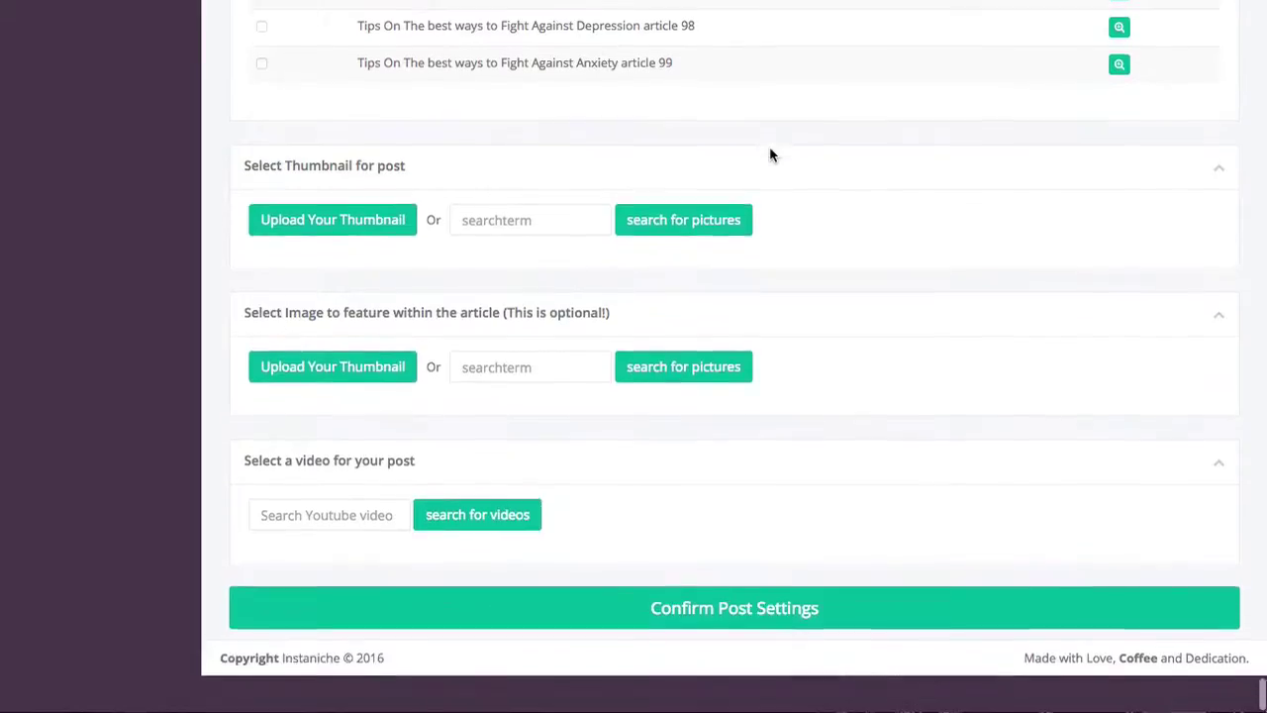
left_click(549, 248)
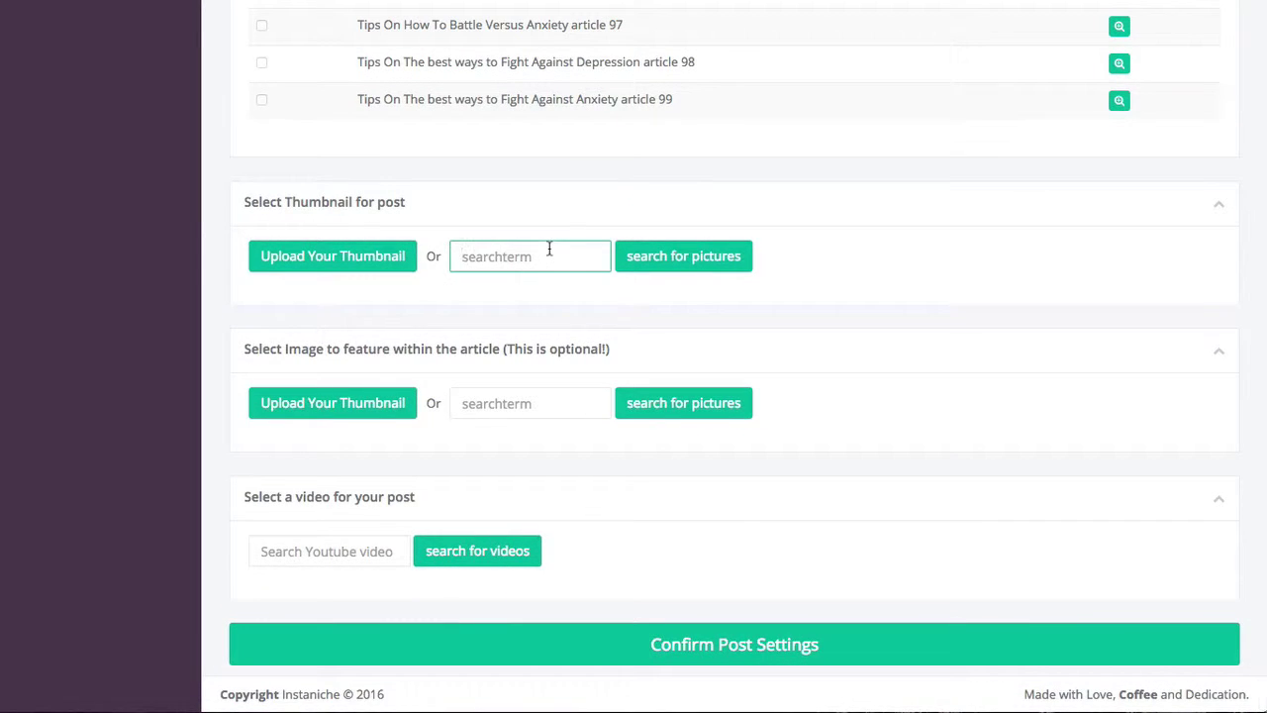
type("depression")
double_click(512, 258)
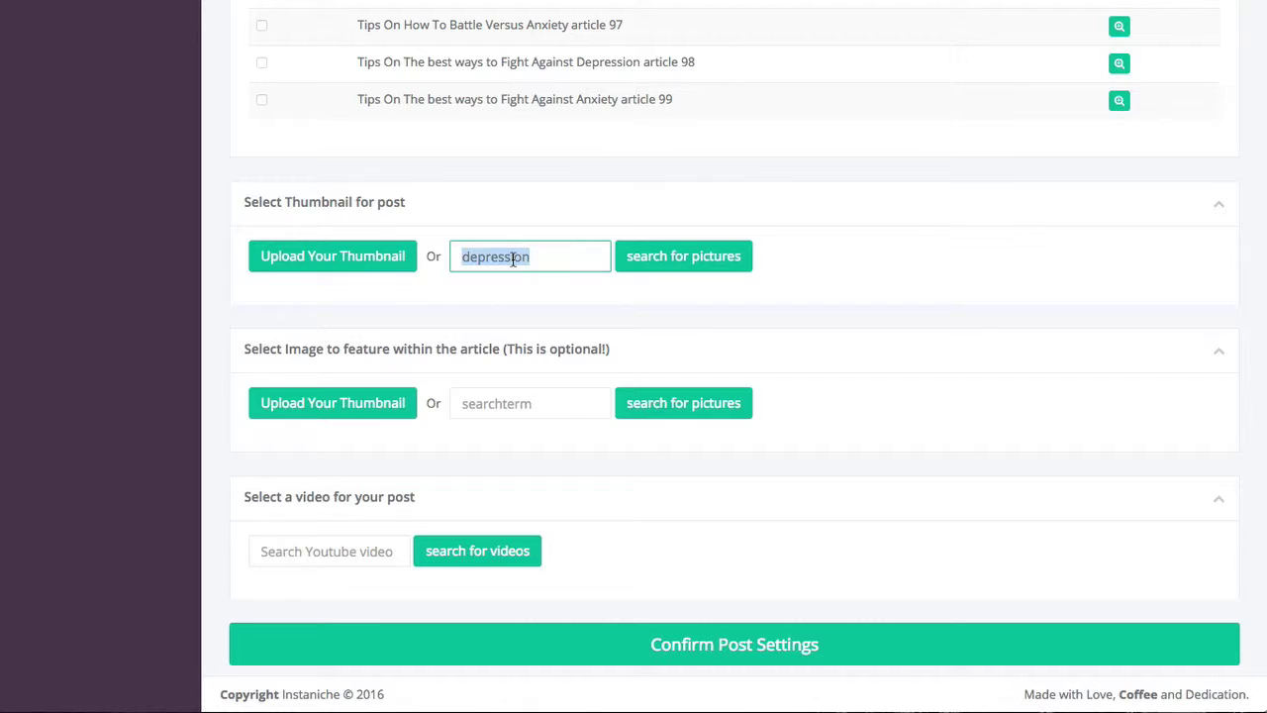
left_click(700, 258)
scroll(790, 370, "down", 4)
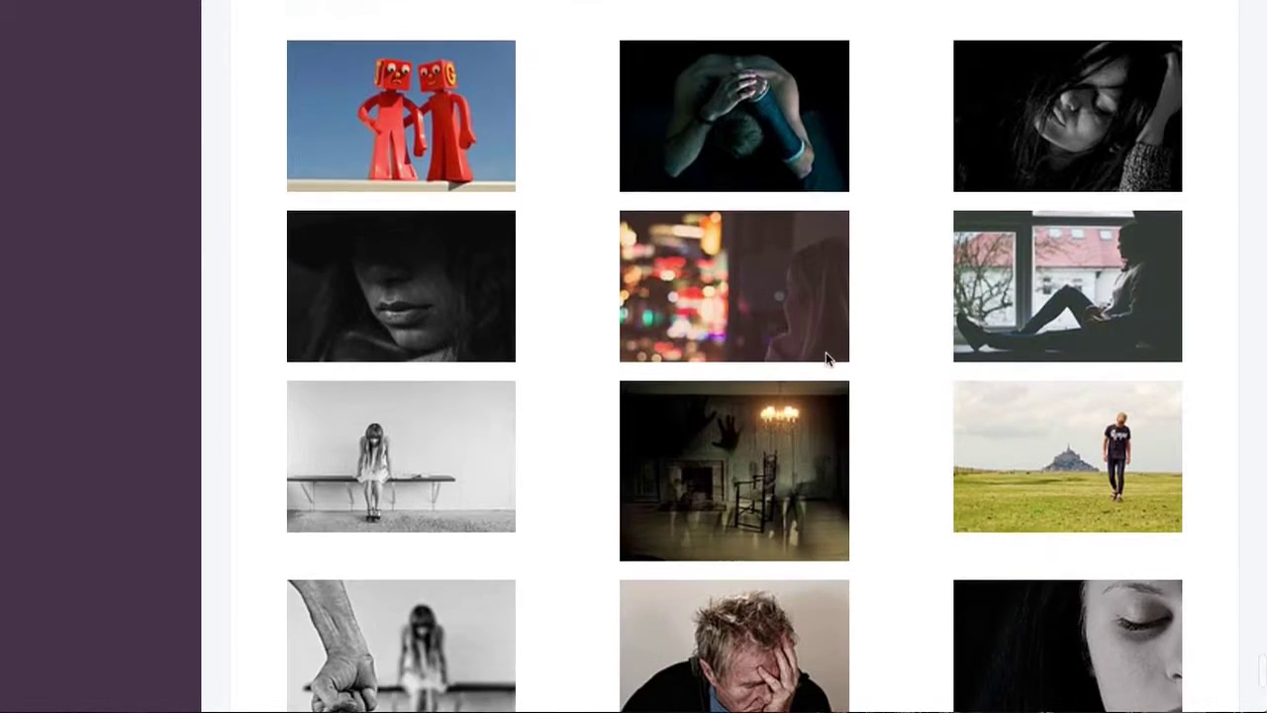
scroll(920, 319, "down", 1)
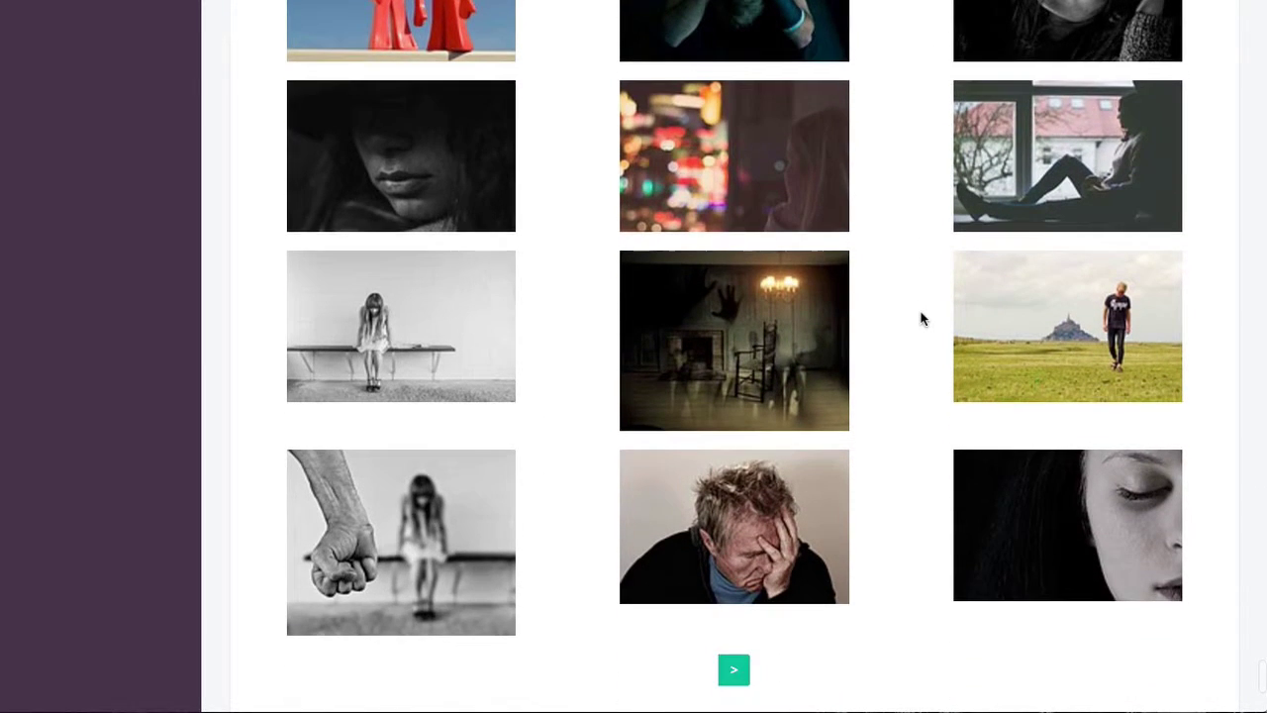
scroll(920, 319, "up", 1)
left_click(1092, 274)
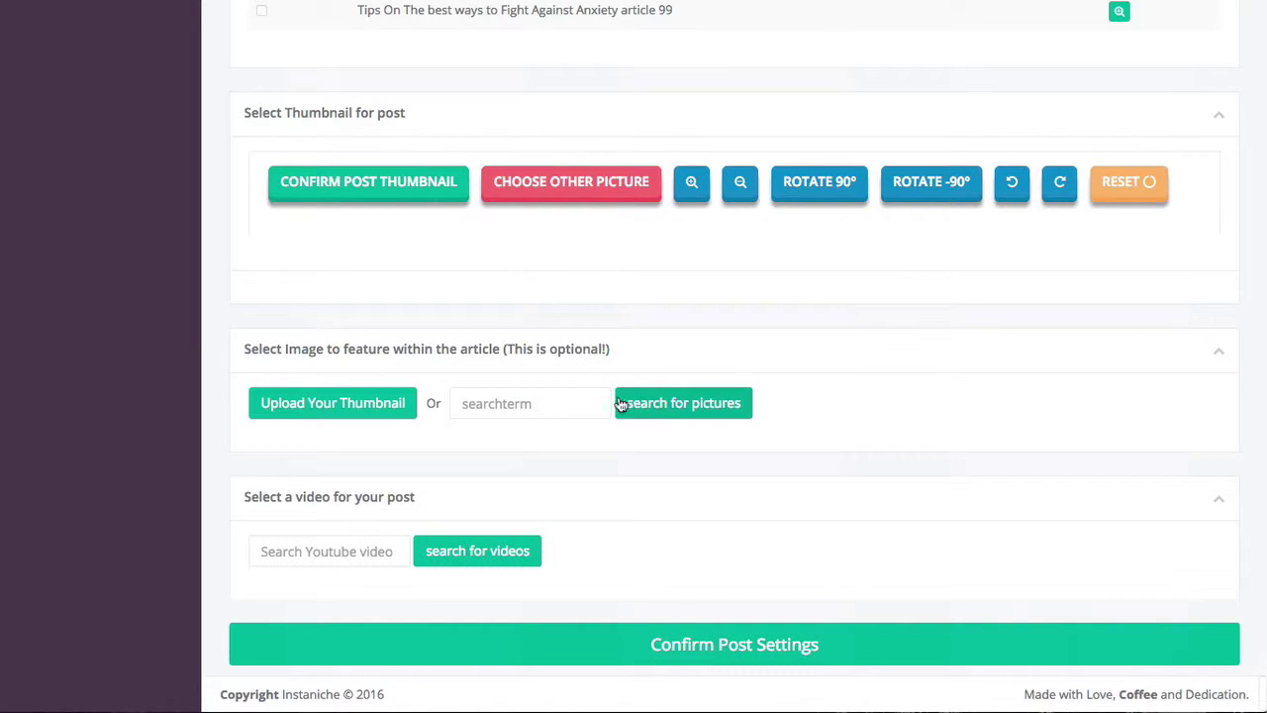
Step: Move the crop area over the woman's head and shoulders and confirm the post thumbnail
scroll(569, 358, "down", 4)
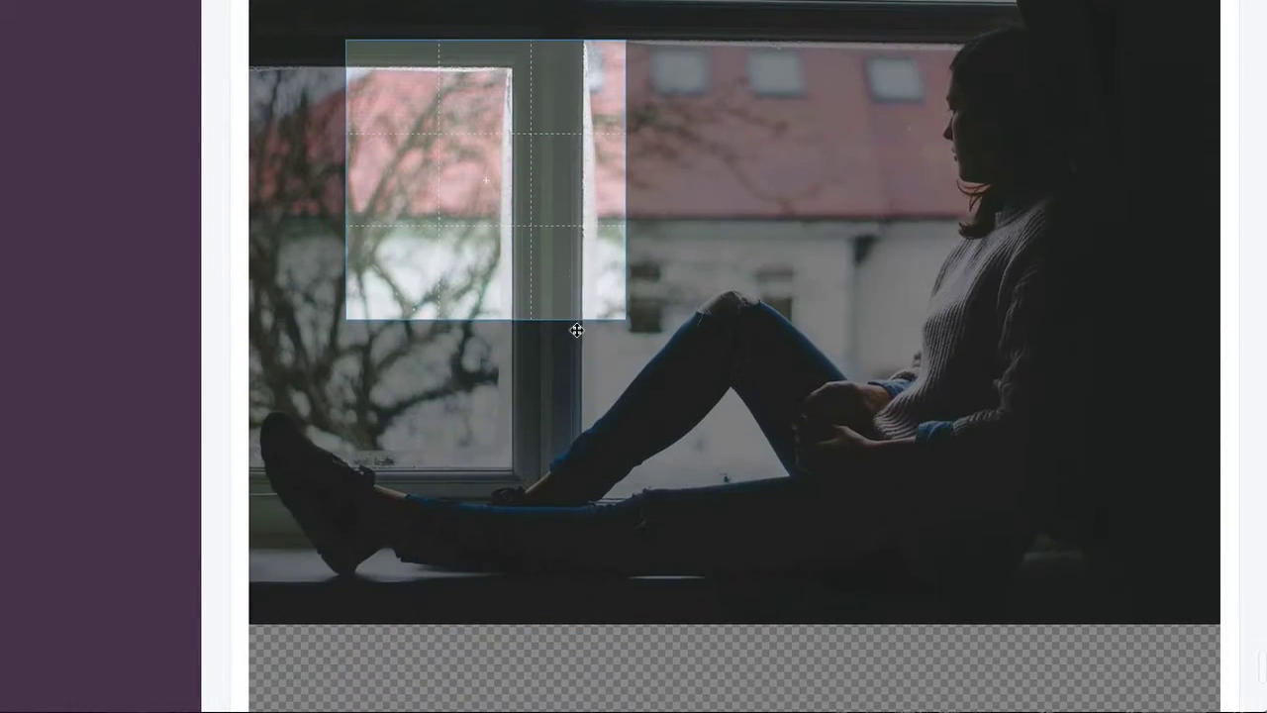
left_click_drag(527, 212, 969, 174)
scroll(767, 184, "up", 2)
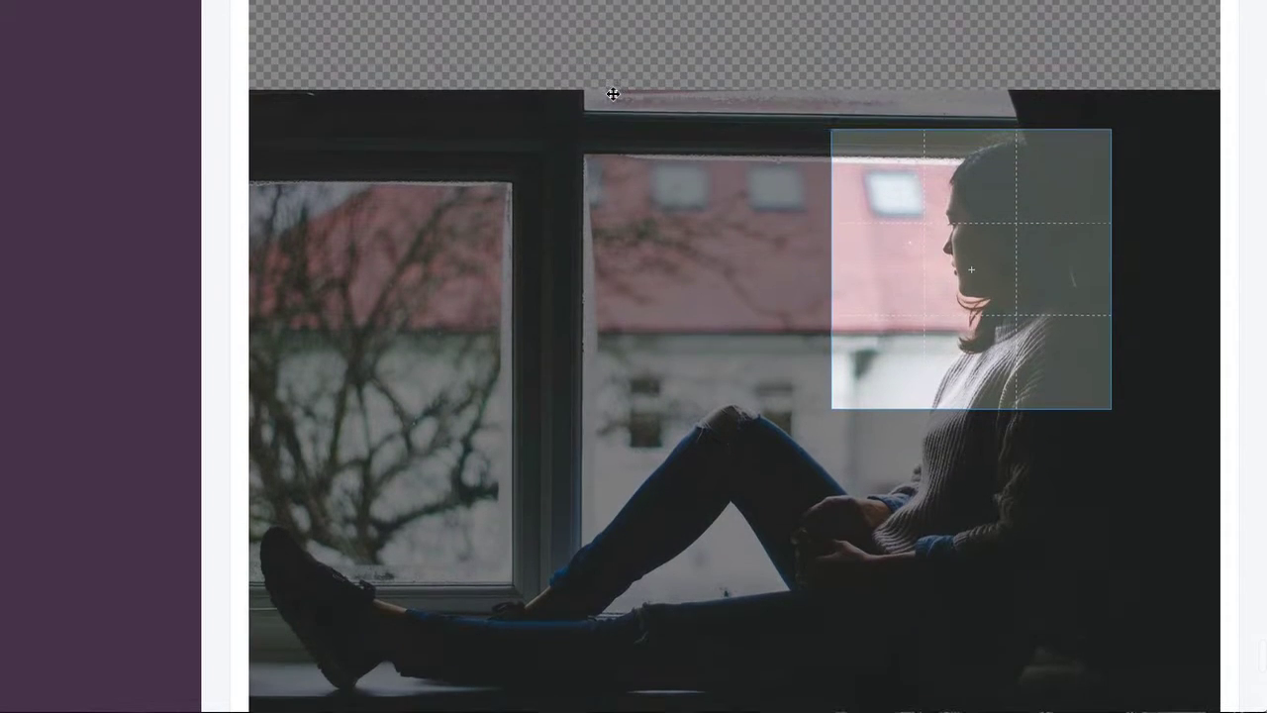
left_click(364, 6)
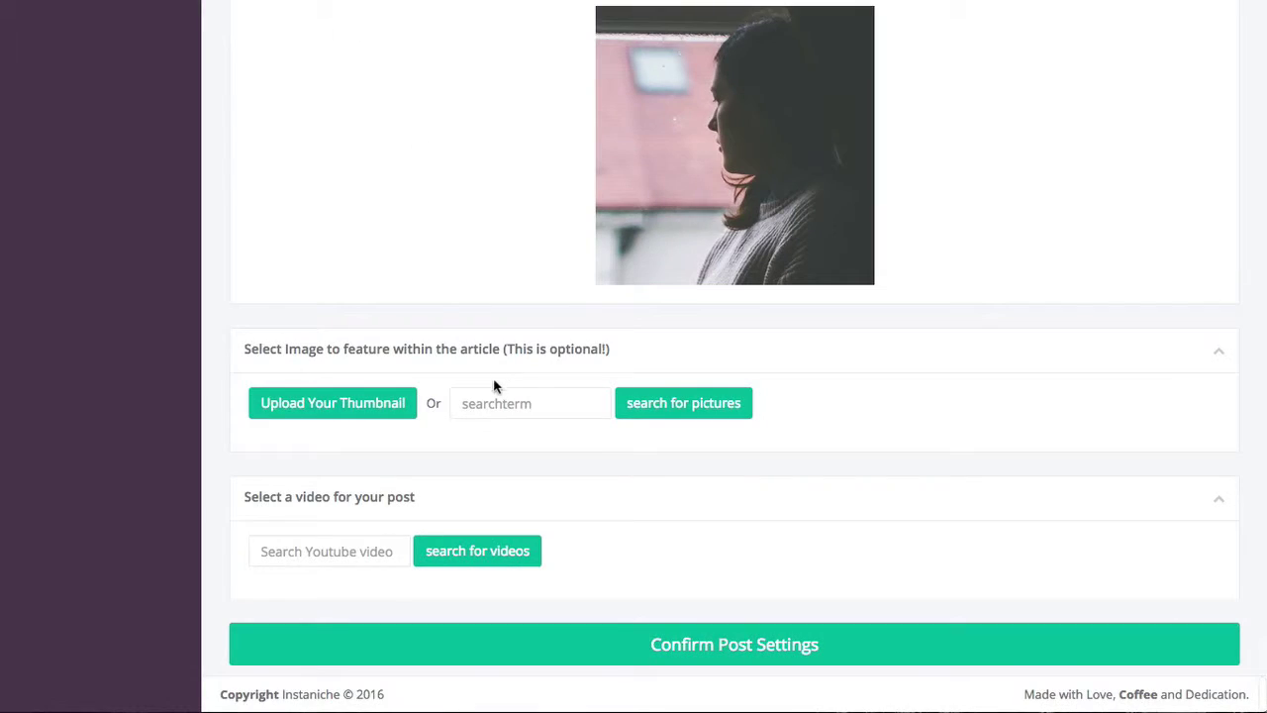
Step: Search in-article pictures for "depression" and go to the second page of results
left_click(493, 403)
type("depression")
left_click(681, 405)
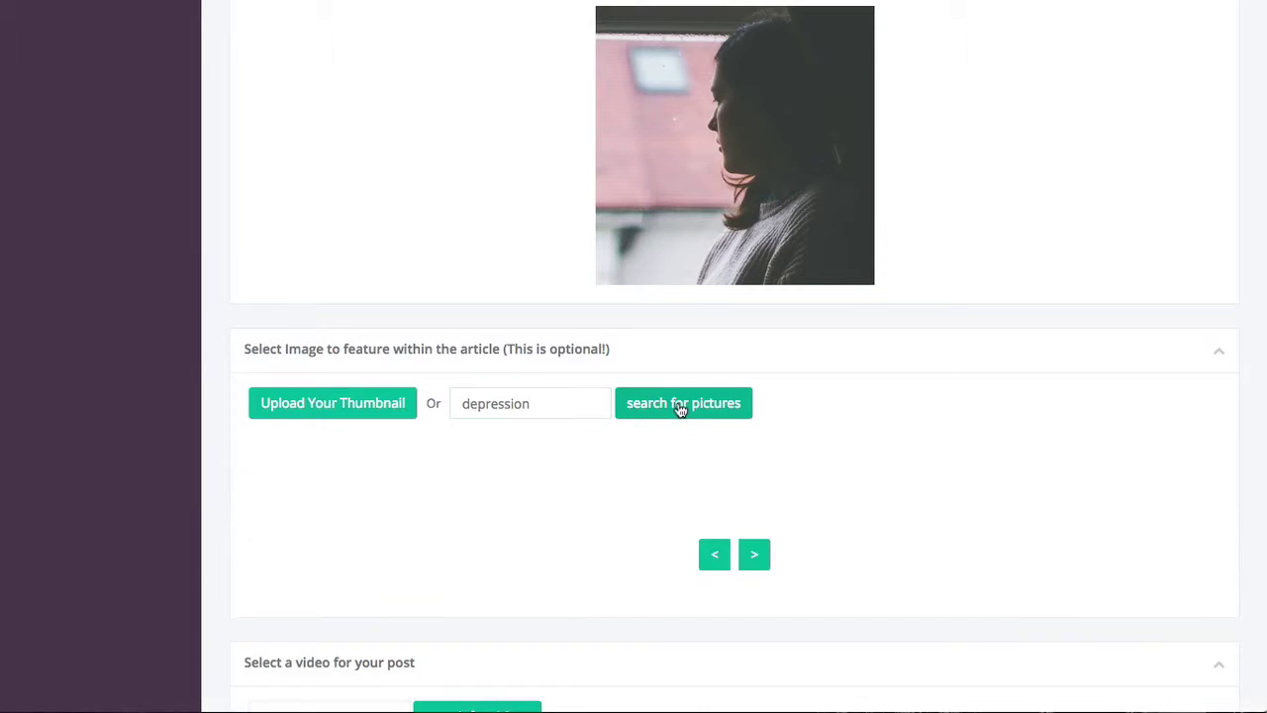
scroll(728, 405, "down", 6)
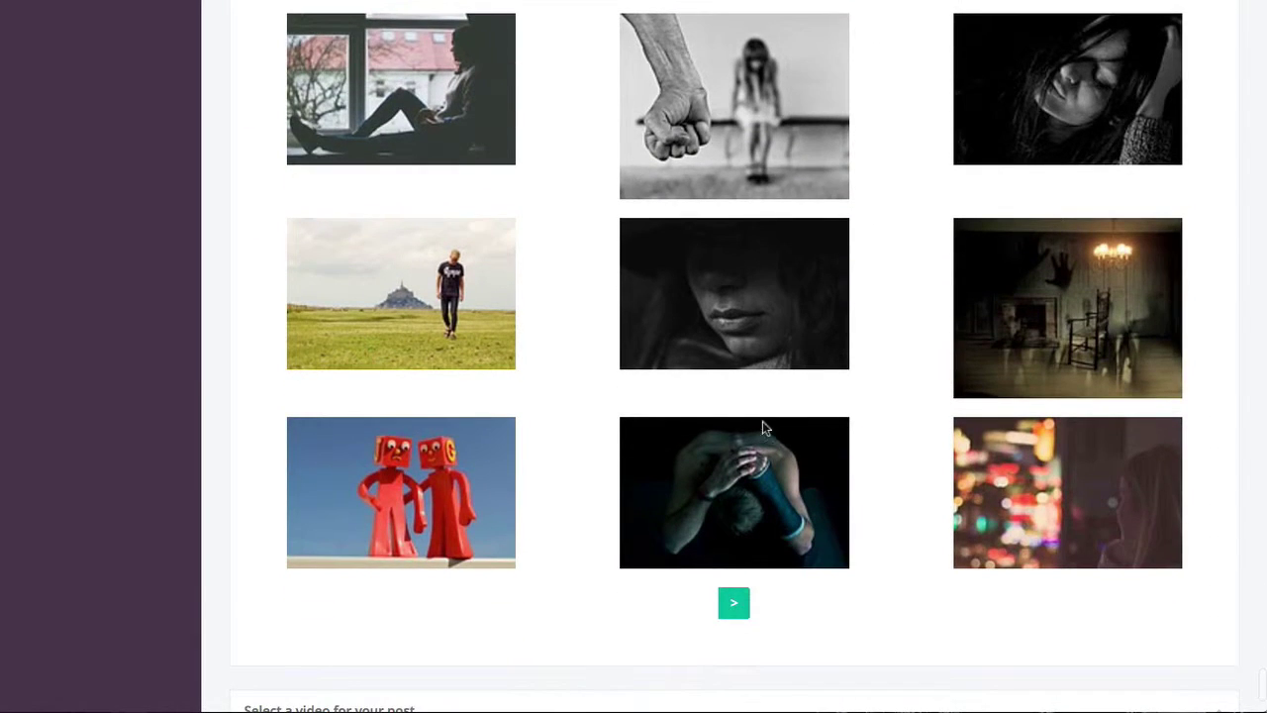
left_click(747, 600)
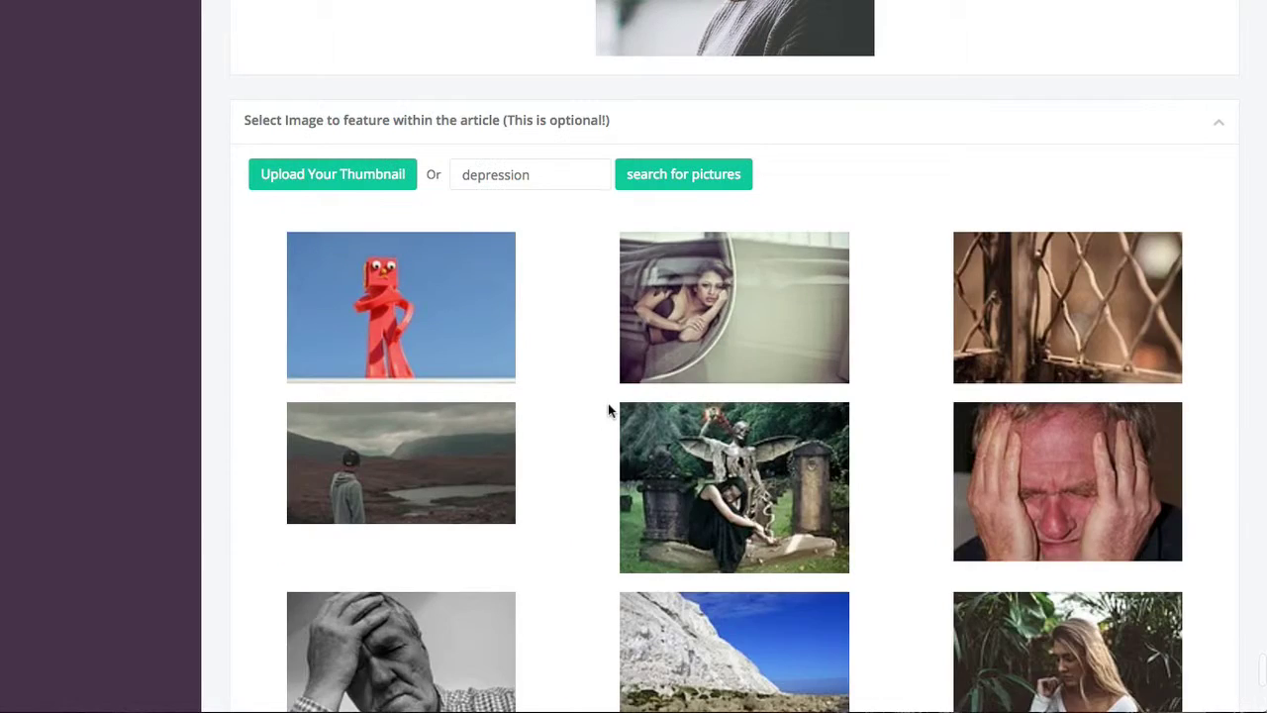
scroll(594, 398, "down", 3)
scroll(579, 399, "down", 1)
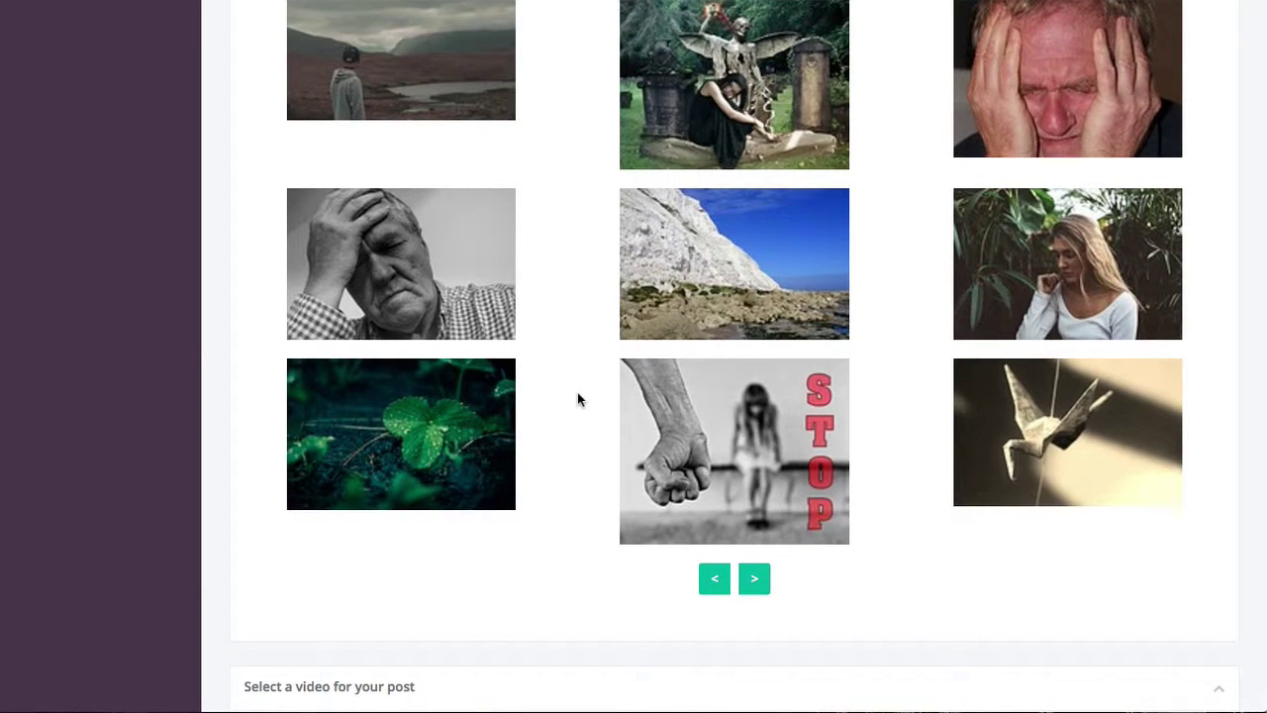
left_click(740, 425)
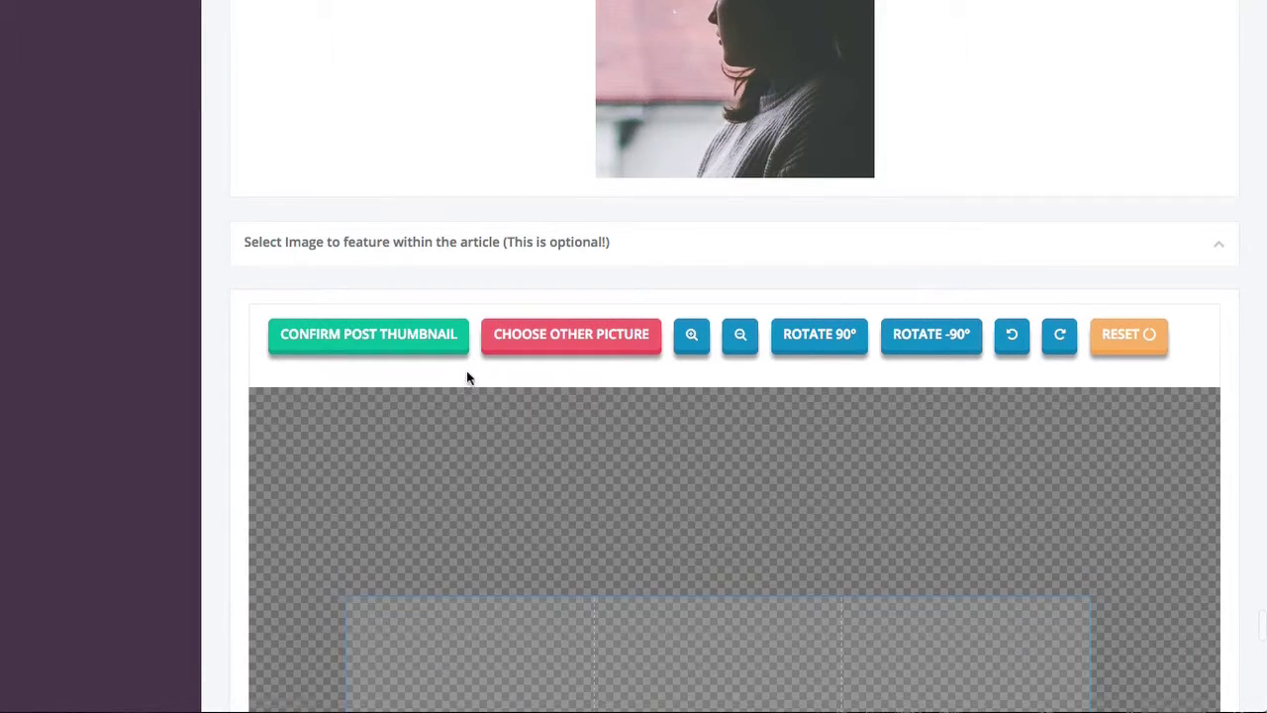
scroll(466, 376, "down", 6)
left_click_drag(709, 126, 631, 155)
scroll(631, 156, "up", 4)
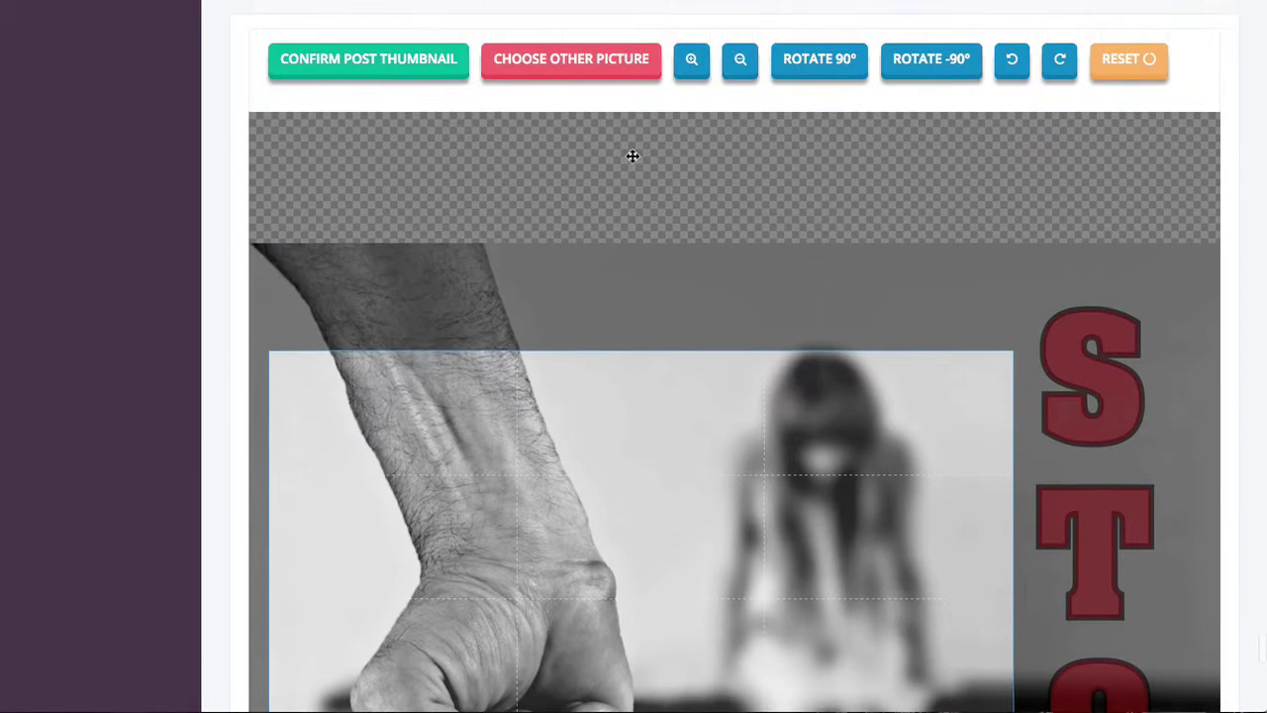
left_click(562, 69)
Step: Choose the photo of the long-haired woman among green leaves, frame her face and hand, and confirm the in-article image
scroll(532, 264, "down", 2)
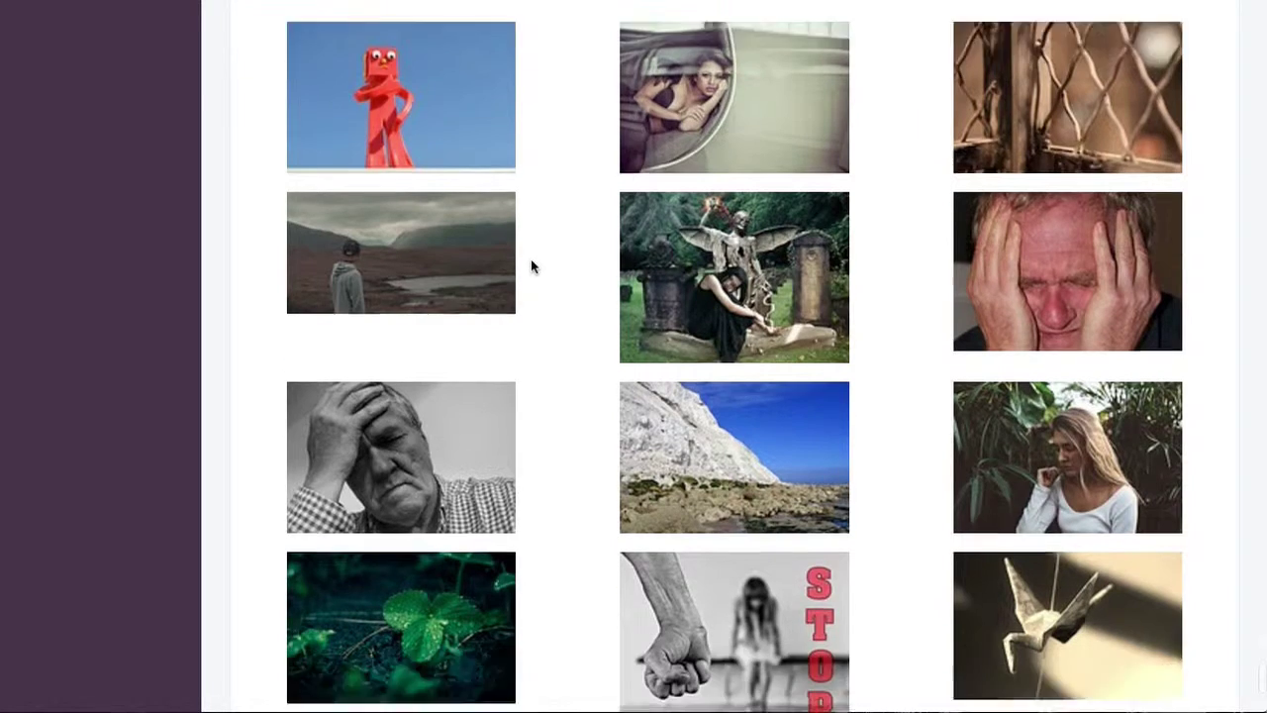
scroll(531, 265, "down", 1)
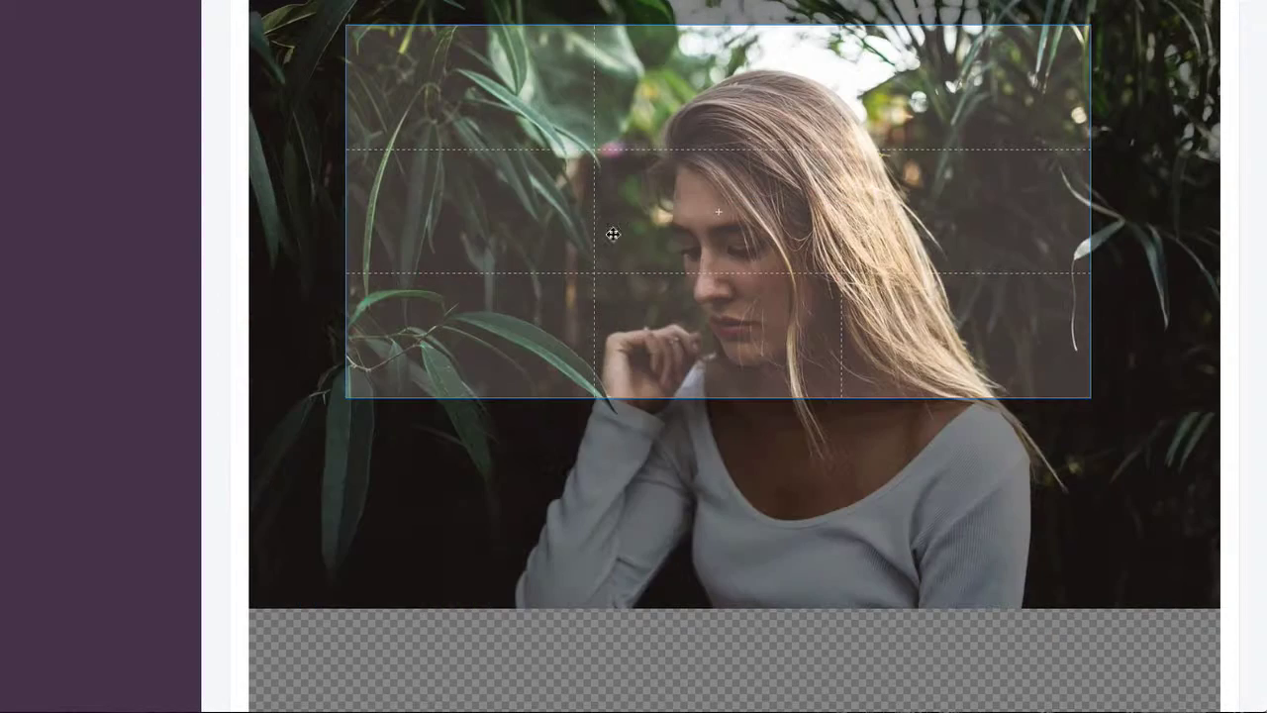
left_click_drag(611, 234, 733, 274)
scroll(733, 277, "up", 3)
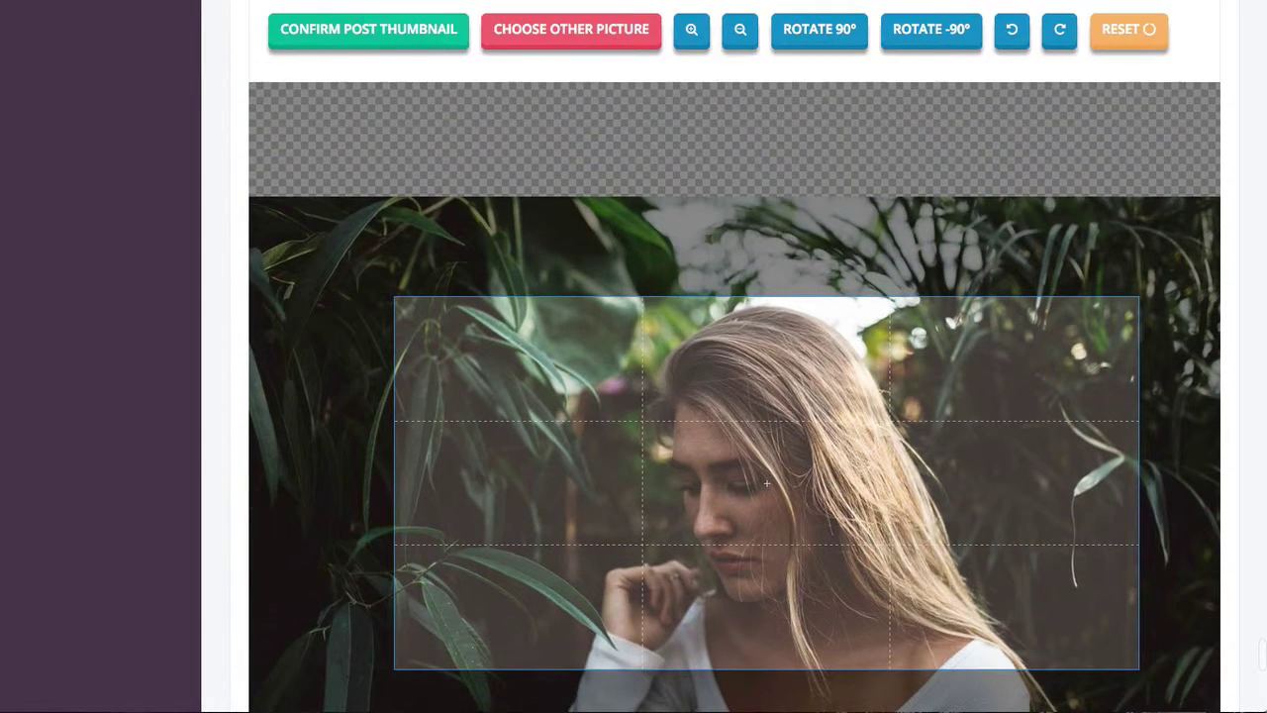
left_click(370, 34)
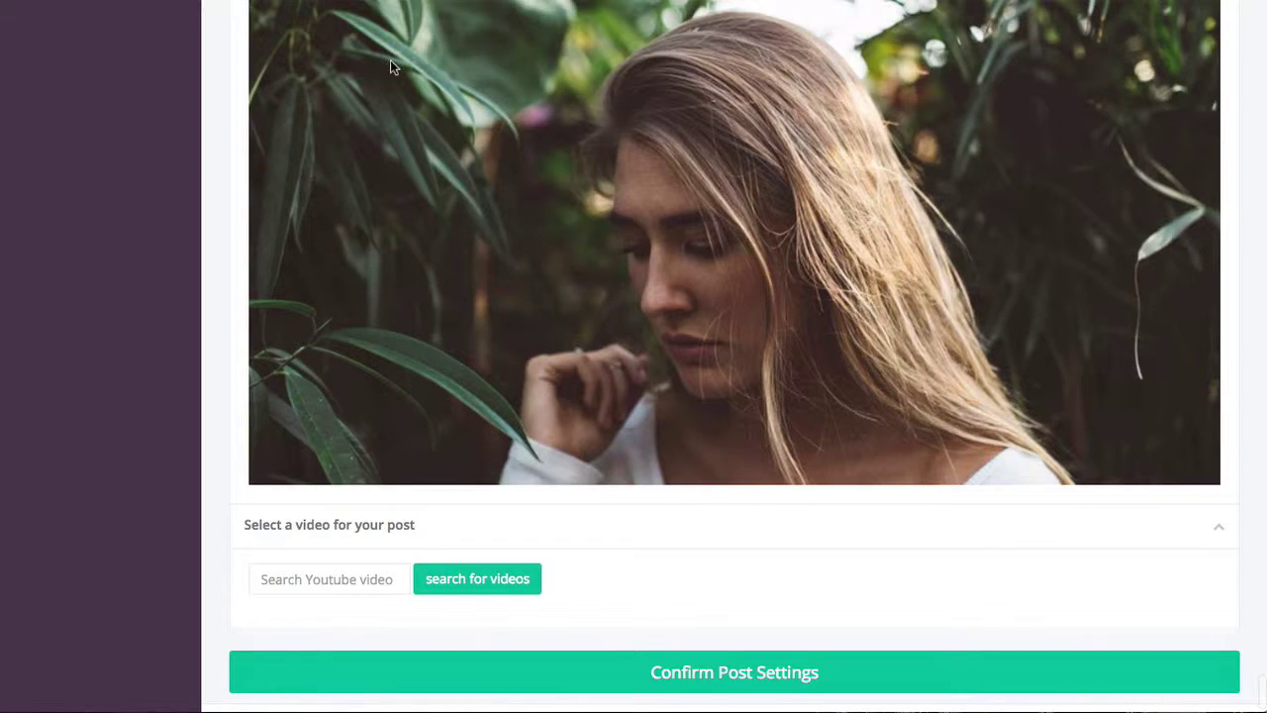
Step: Search YouTube videos for "depression" and choose "6 MUST KNOW SIGNS of DEPRESSION!" for the post
left_click(321, 578)
type("depression")
left_click(475, 584)
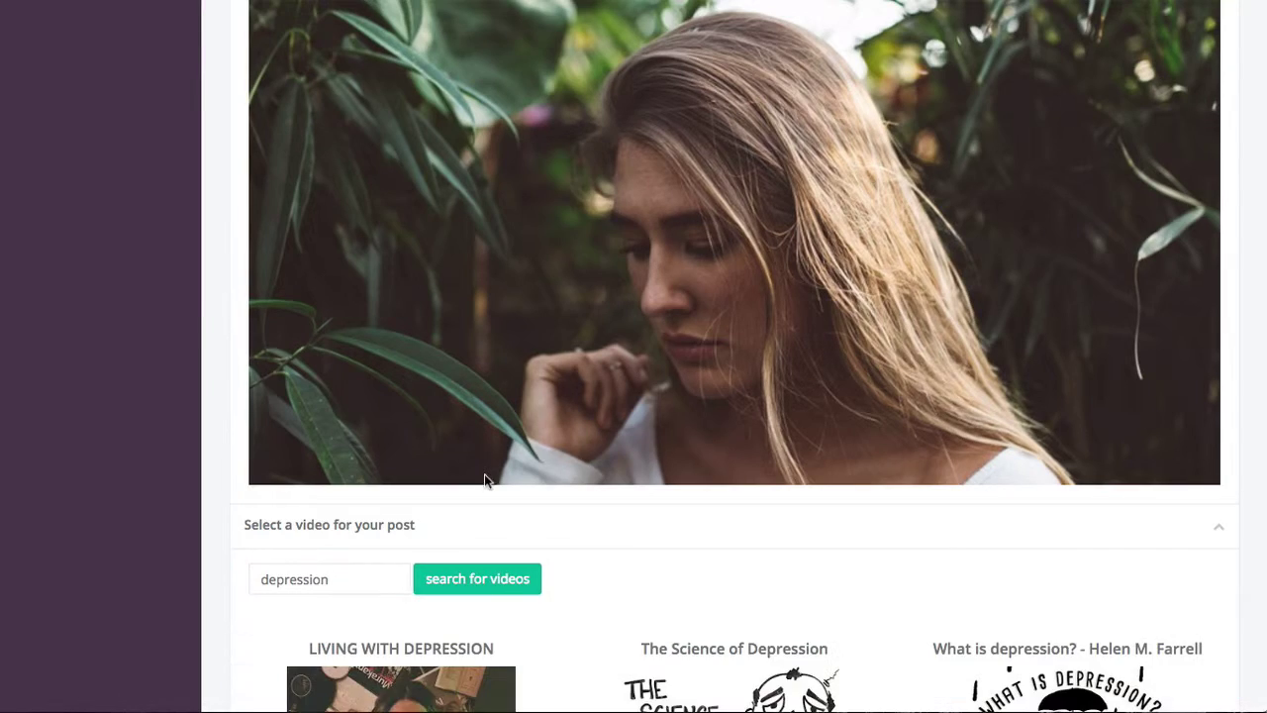
scroll(689, 360, "down", 8)
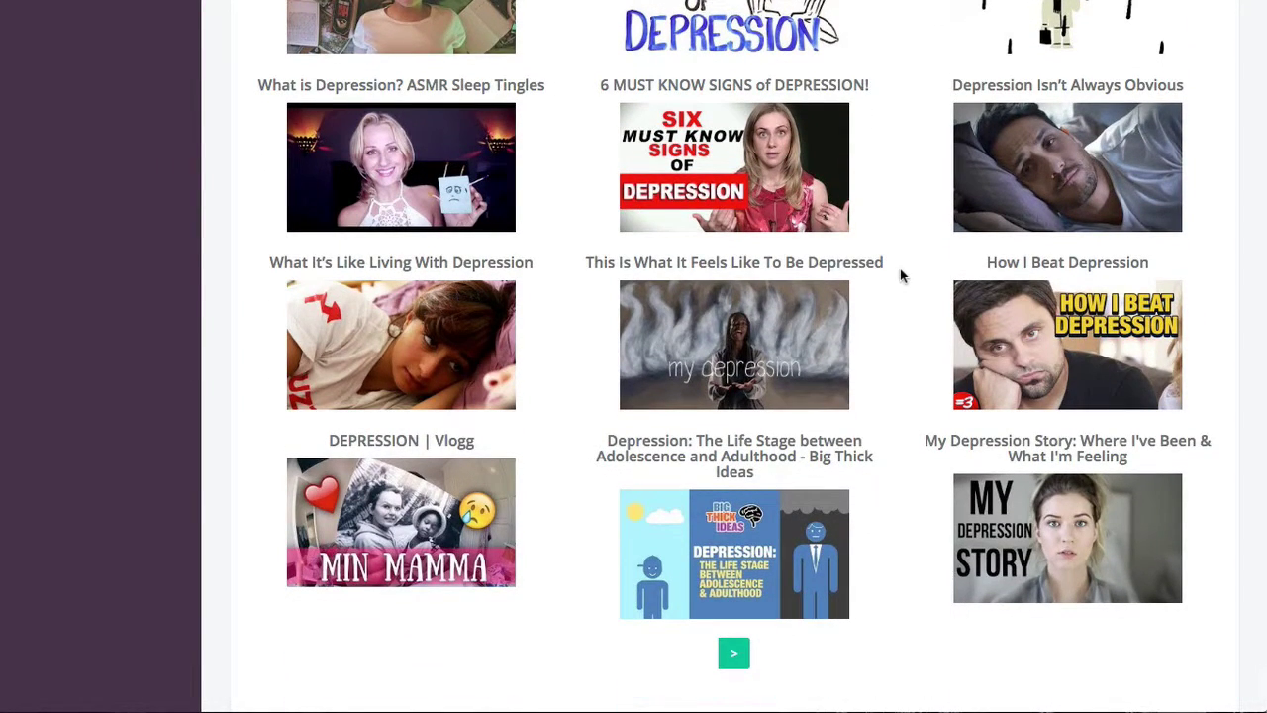
left_click(798, 174)
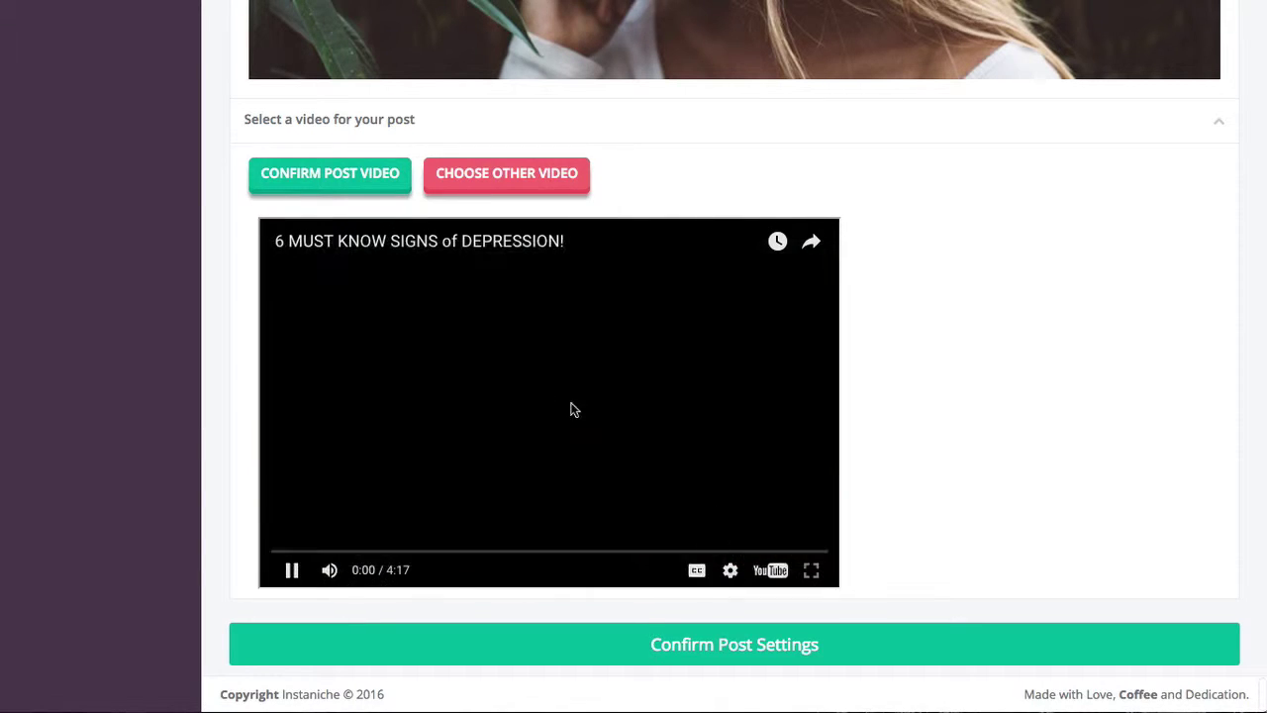
Step: Sample the chosen video near its middle, pause it, and confirm the post video and the post settings
left_click(501, 557)
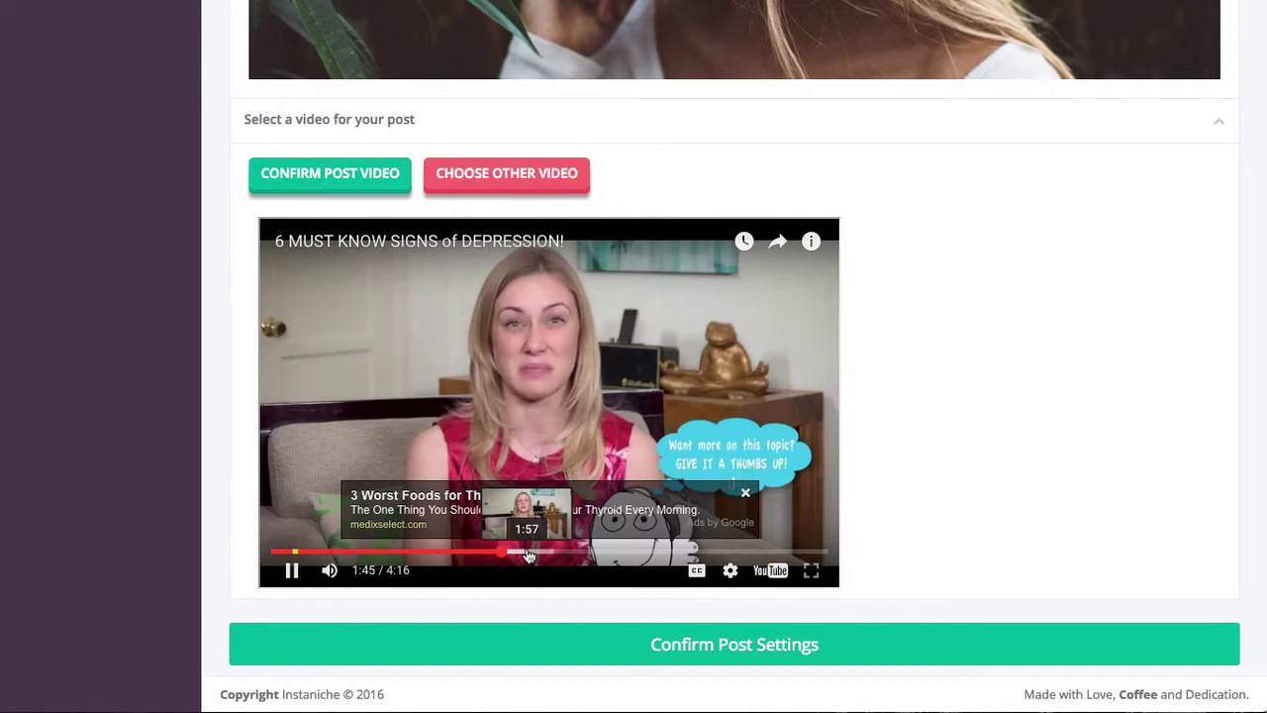
left_click(530, 557)
left_click(440, 360)
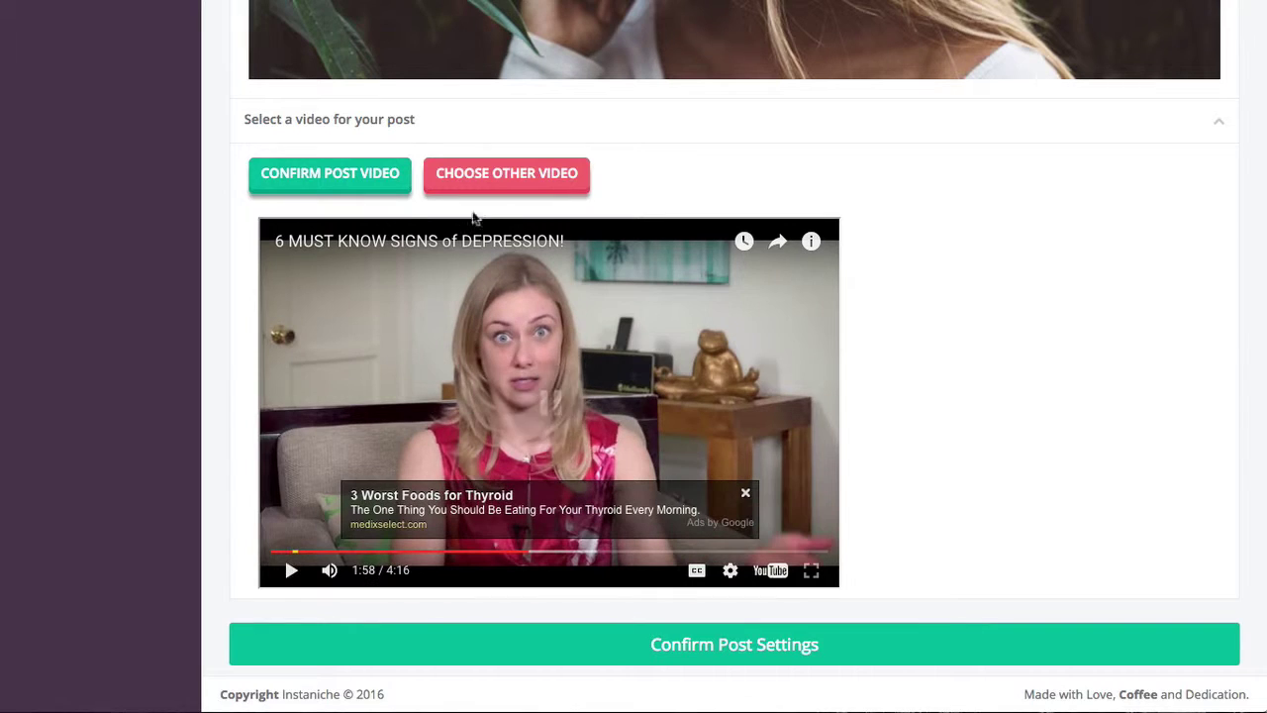
left_click(324, 180)
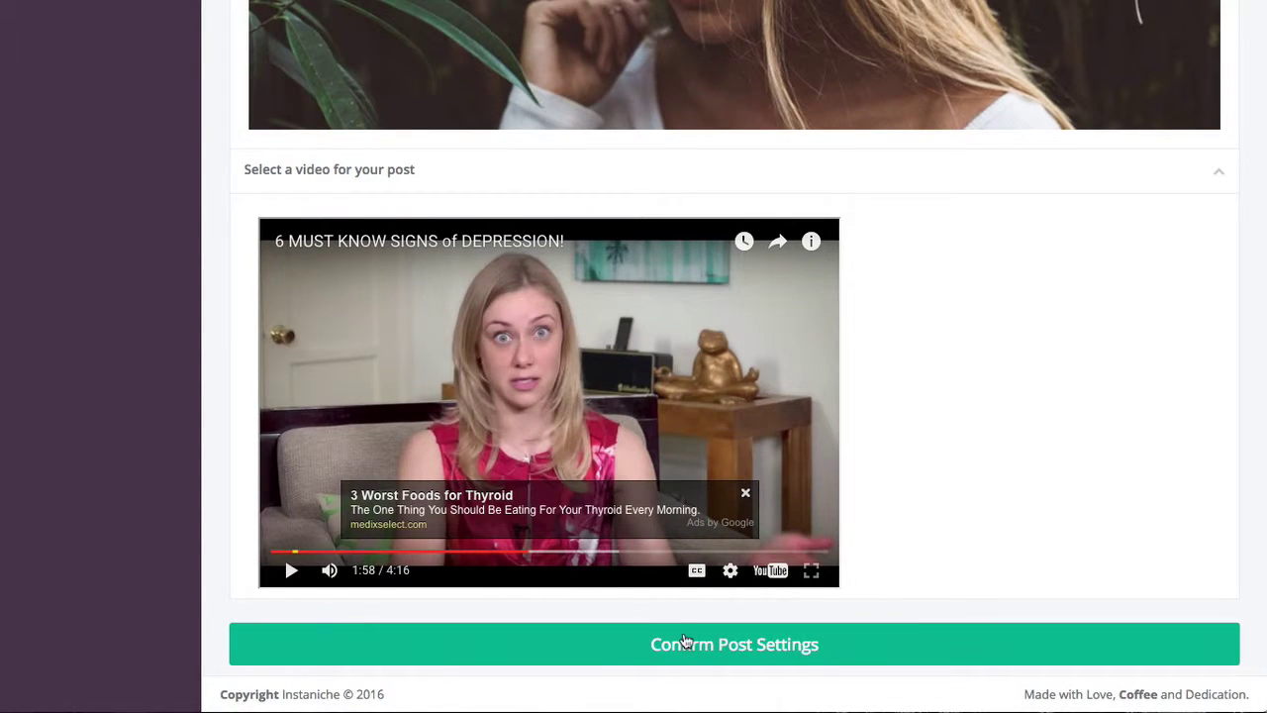
left_click(684, 645)
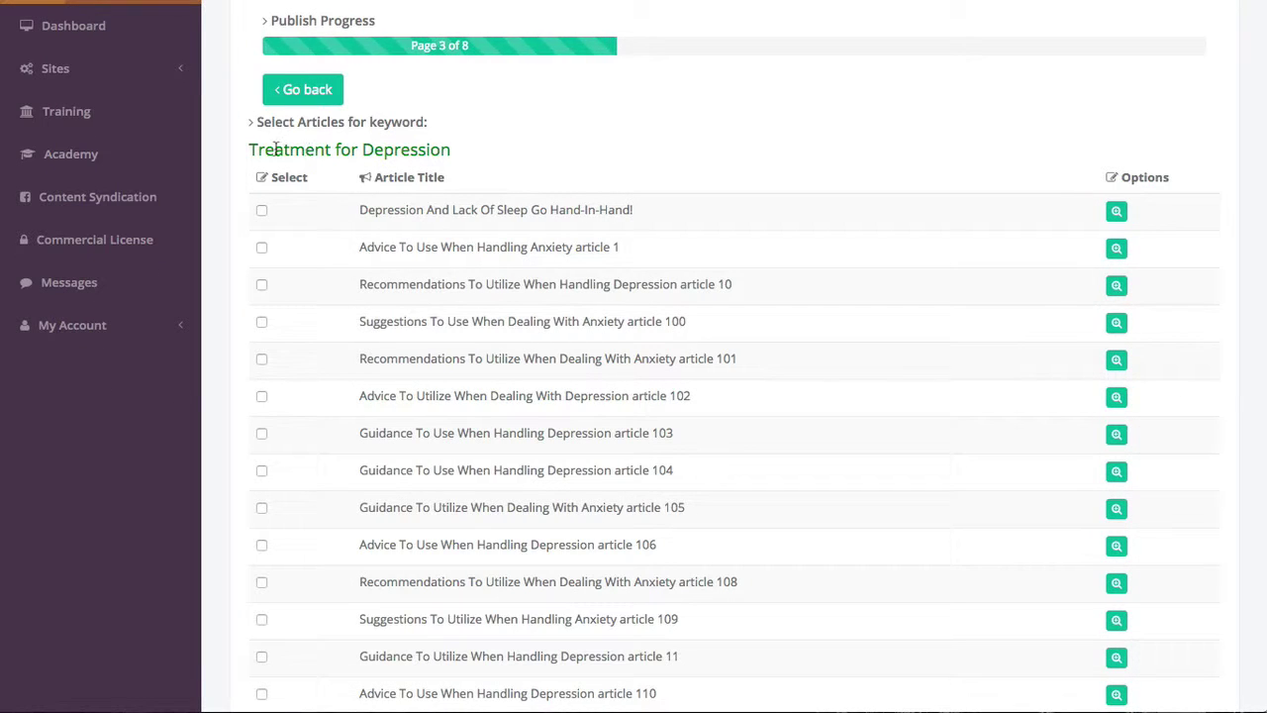
Step: Look through the article titles offered for the keyword "Treatment for Depression"
scroll(532, 325, "down", 1)
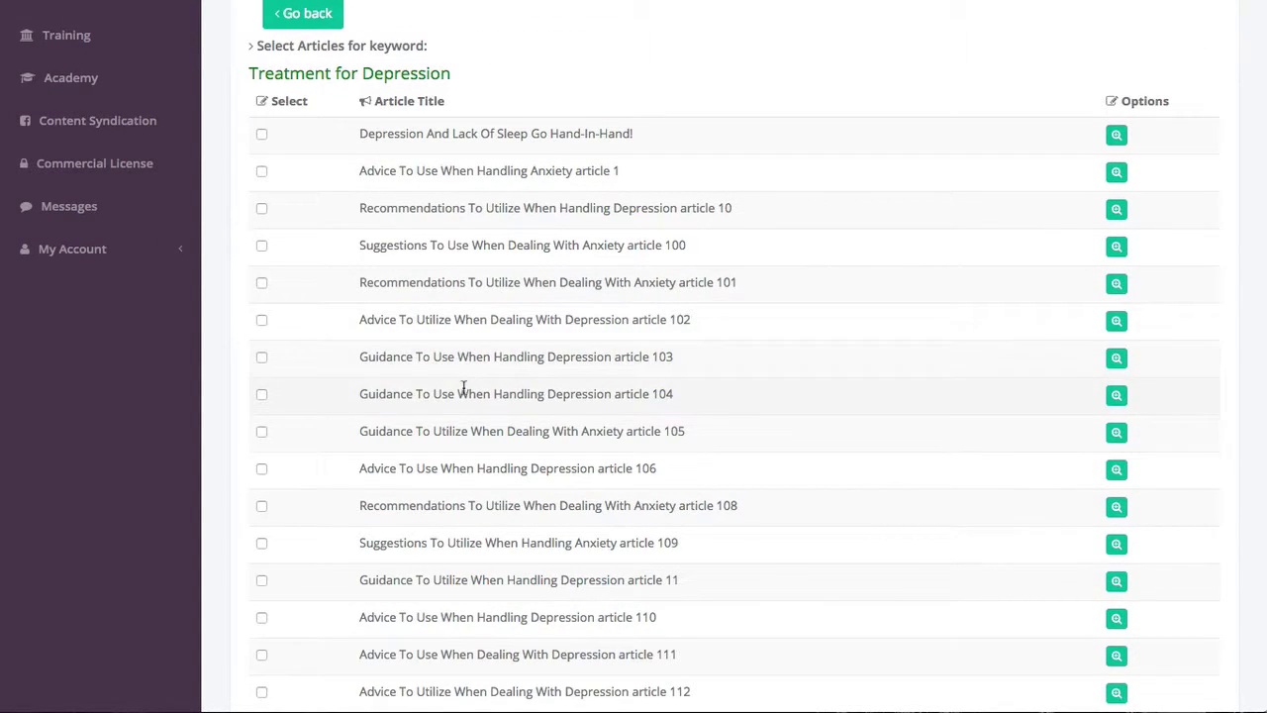
scroll(503, 390, "down", 1)
scroll(463, 393, "down", 2)
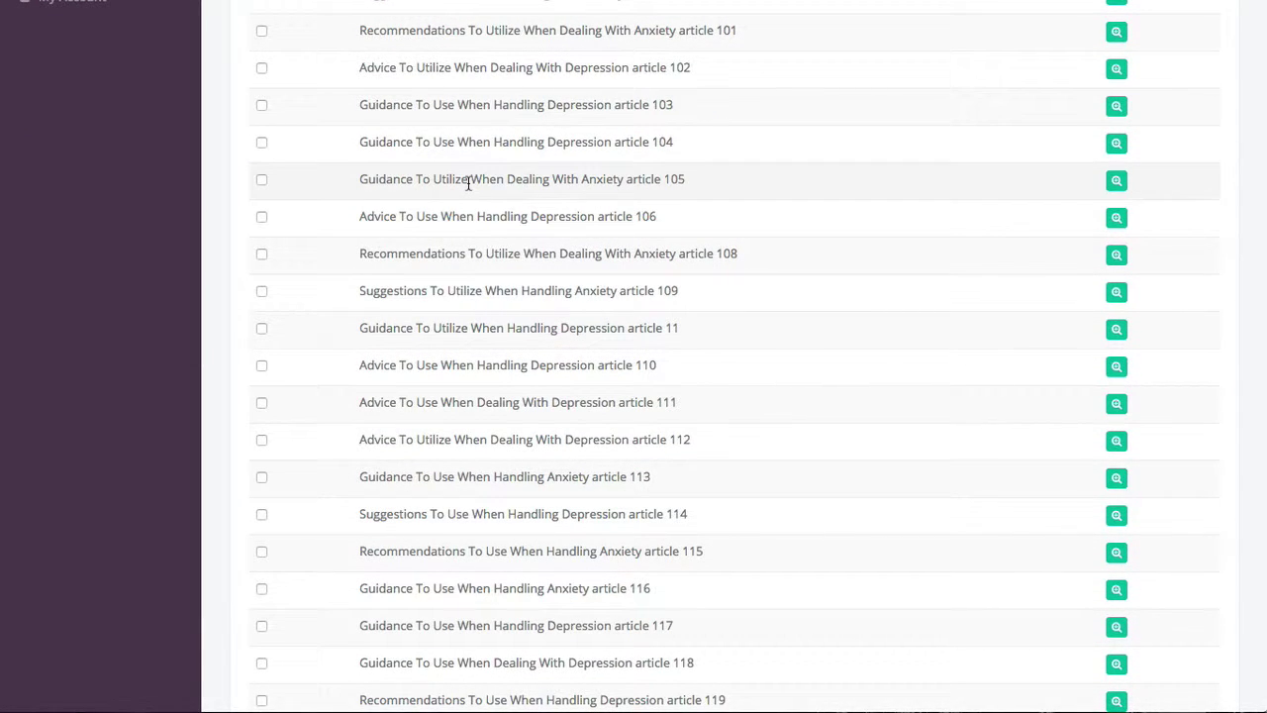
scroll(486, 316, "down", 3)
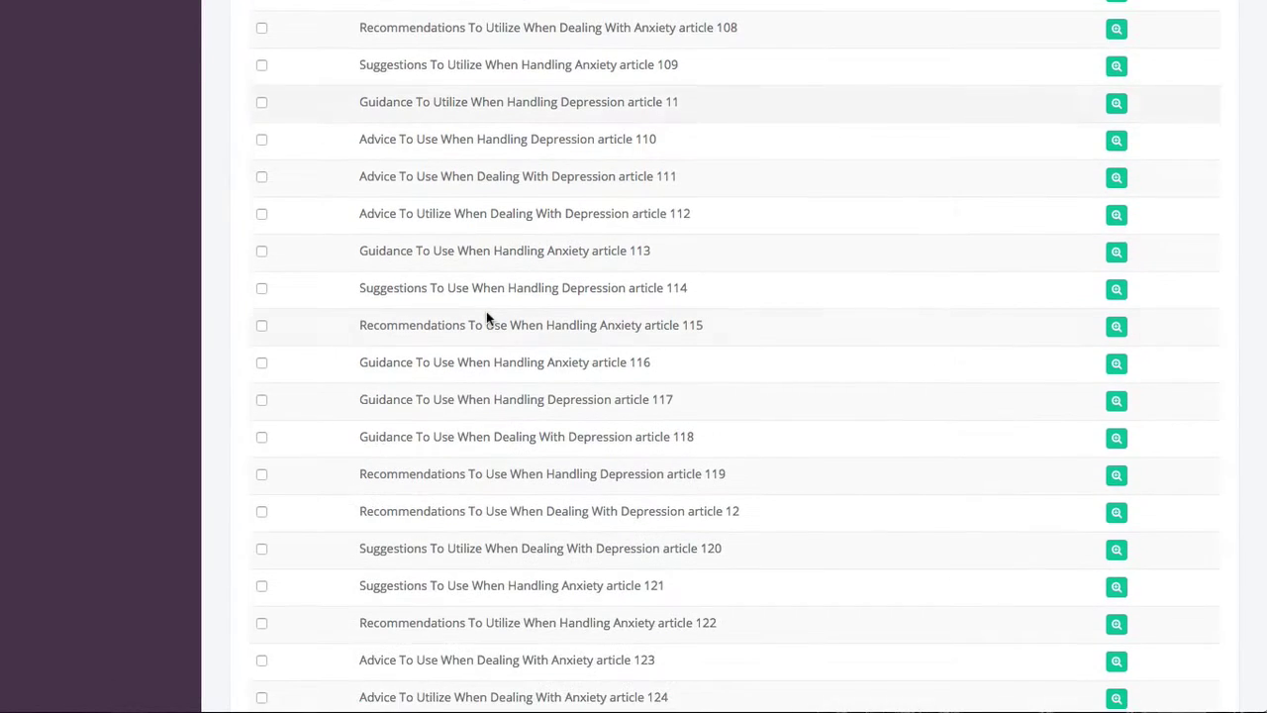
scroll(486, 317, "down", 1)
scroll(486, 317, "down", 2)
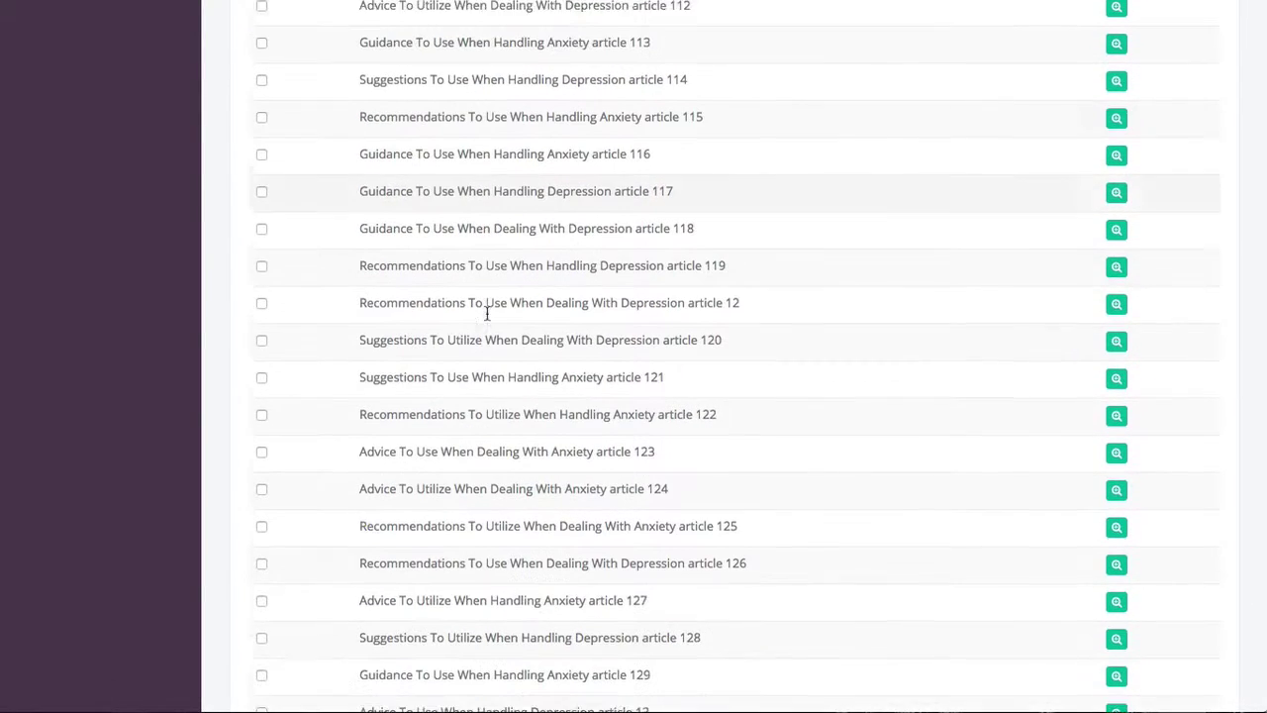
scroll(486, 316, "down", 5)
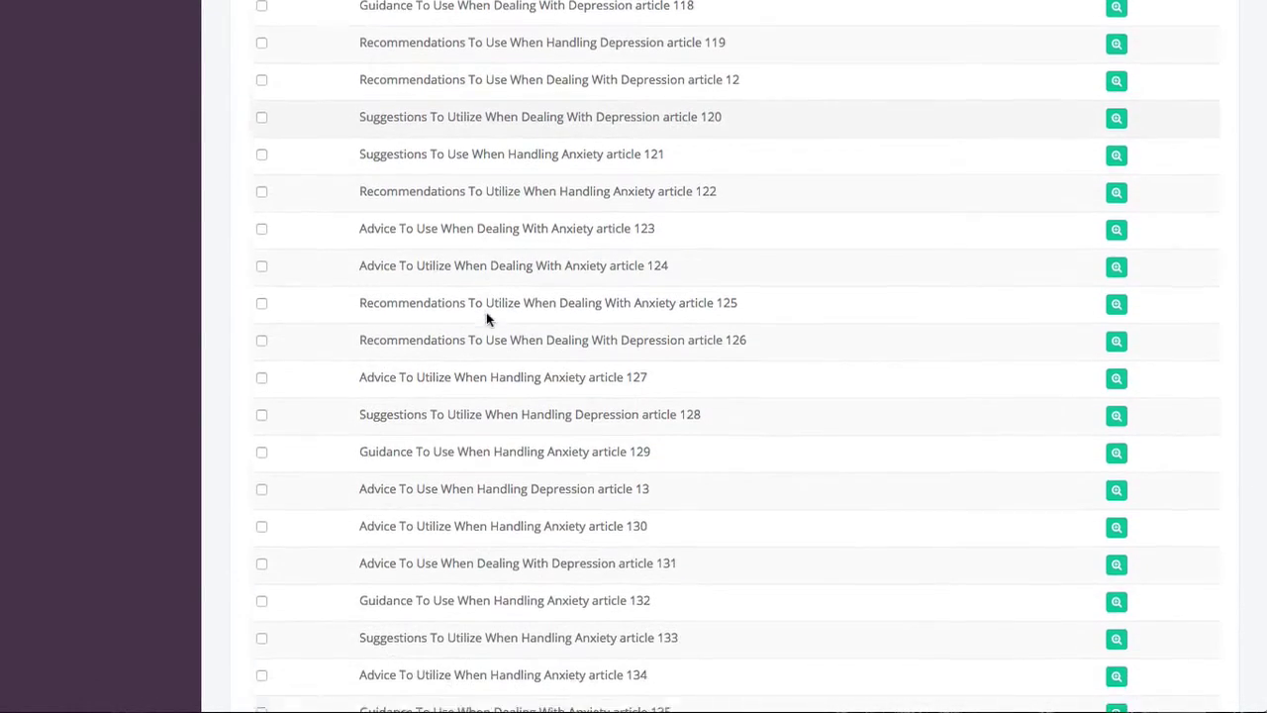
scroll(486, 317, "down", 5)
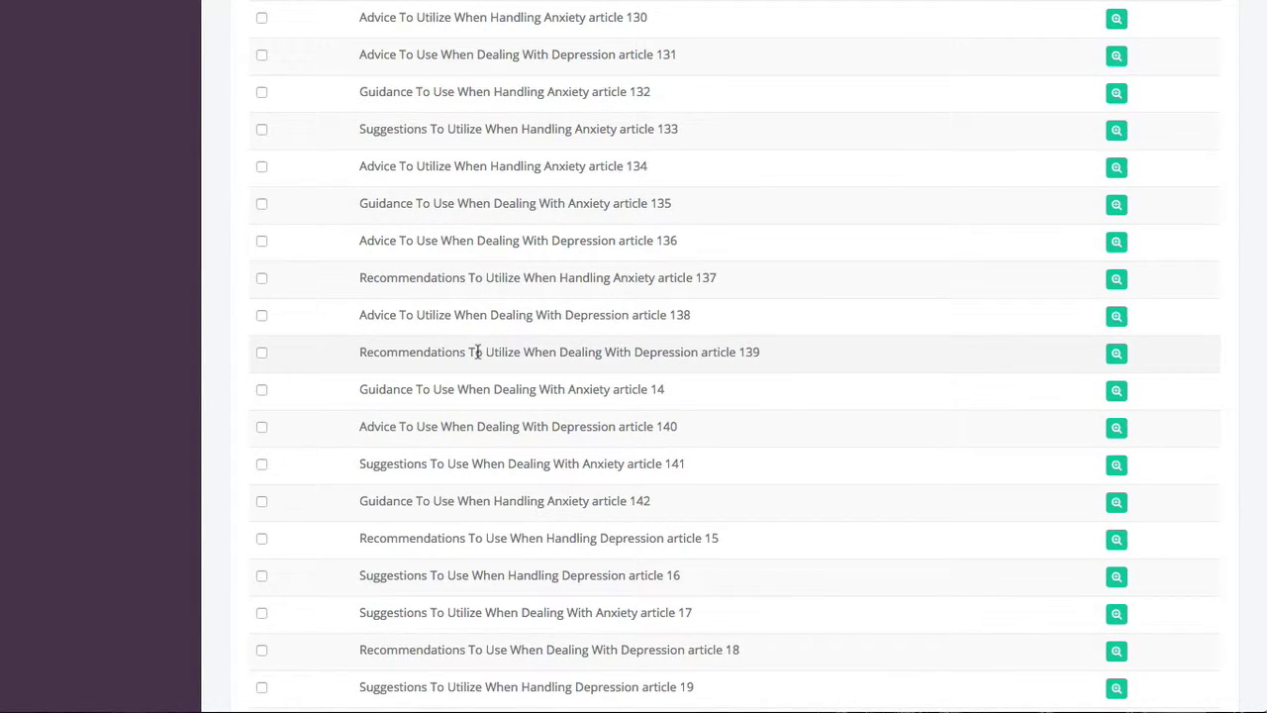
scroll(477, 352, "up", 1)
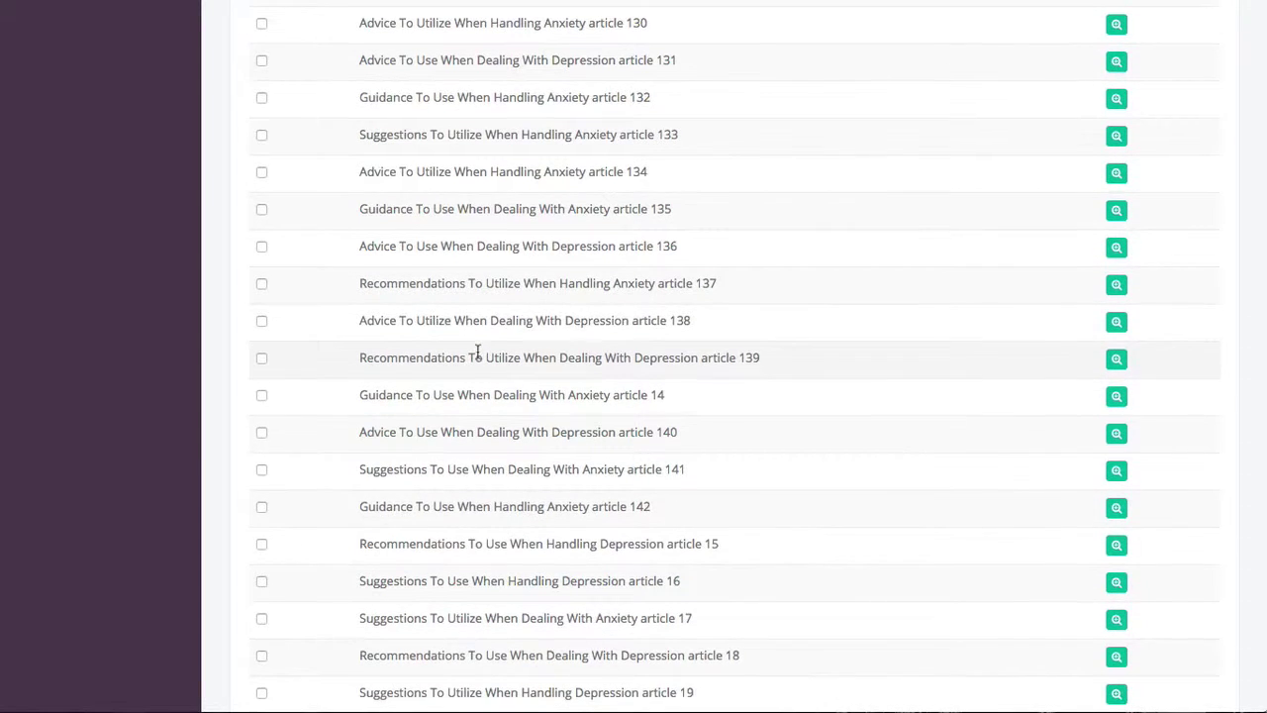
Step: Preview "Guidance To Use When Dealing With Anxiety article 14", close it, and select "Advice To Use When Dealing With Depression article 140" for the page
left_click(1115, 395)
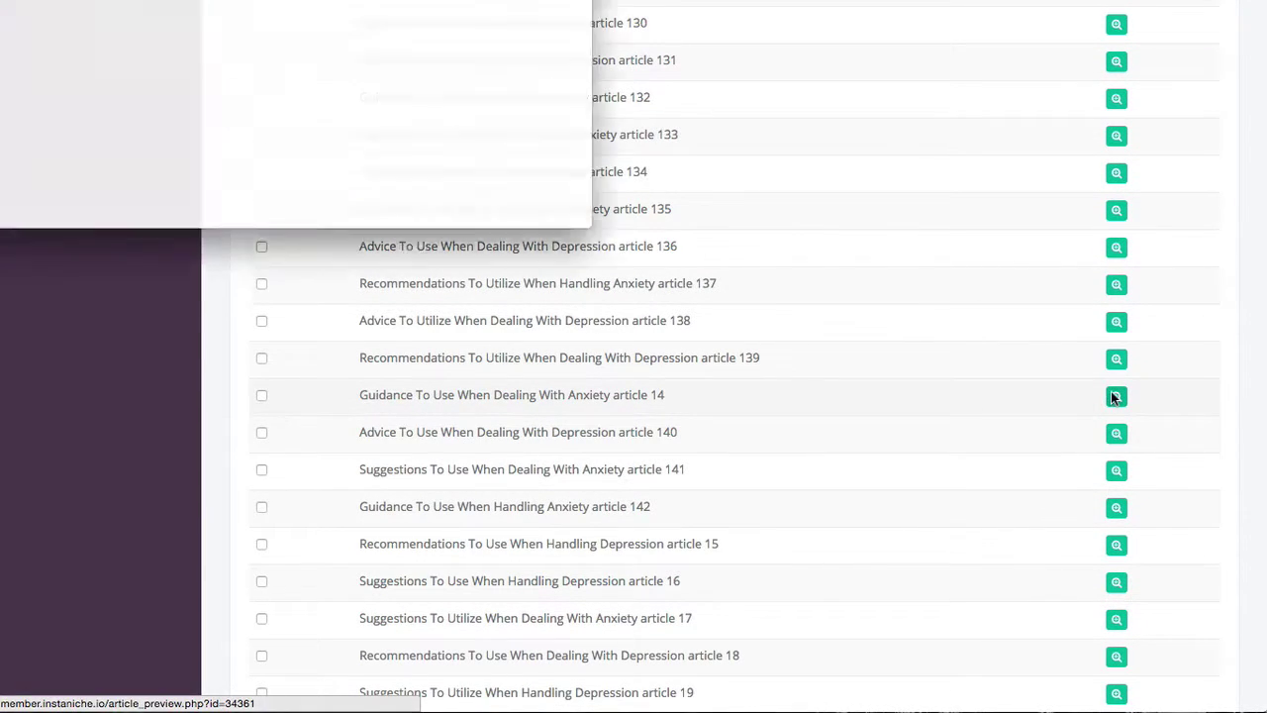
scroll(626, 190, "down", 1)
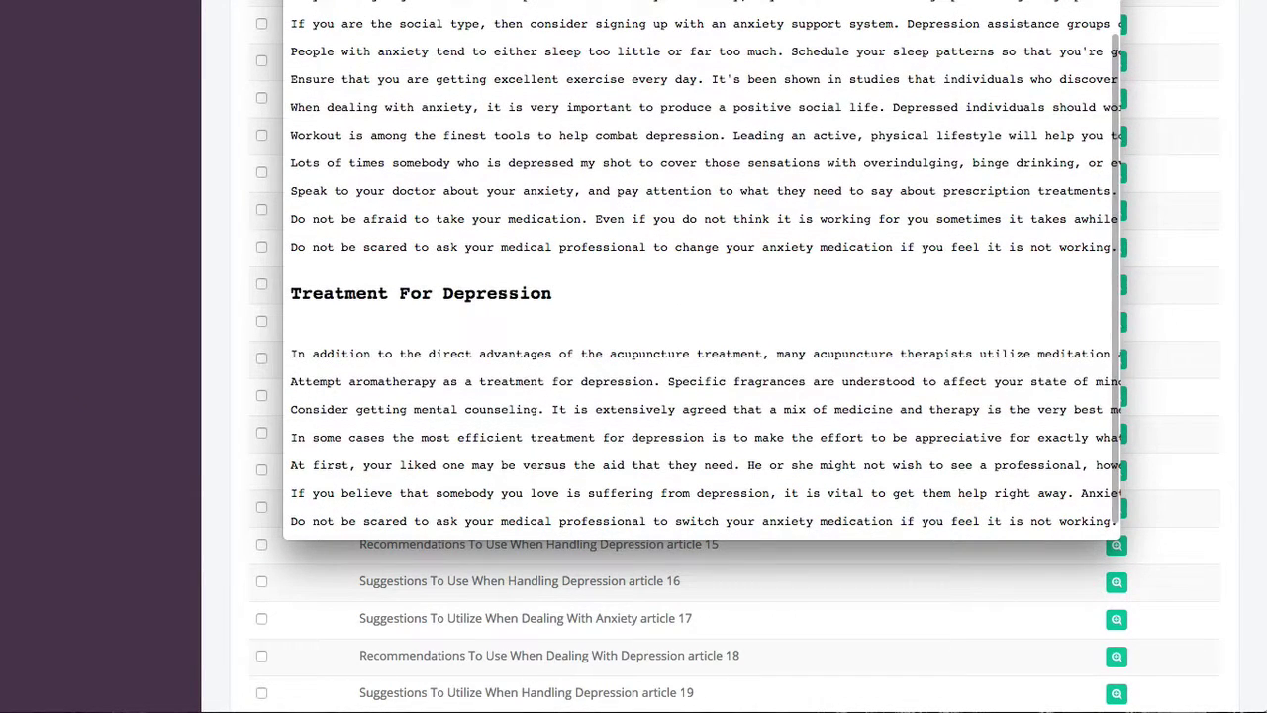
key("super+w")
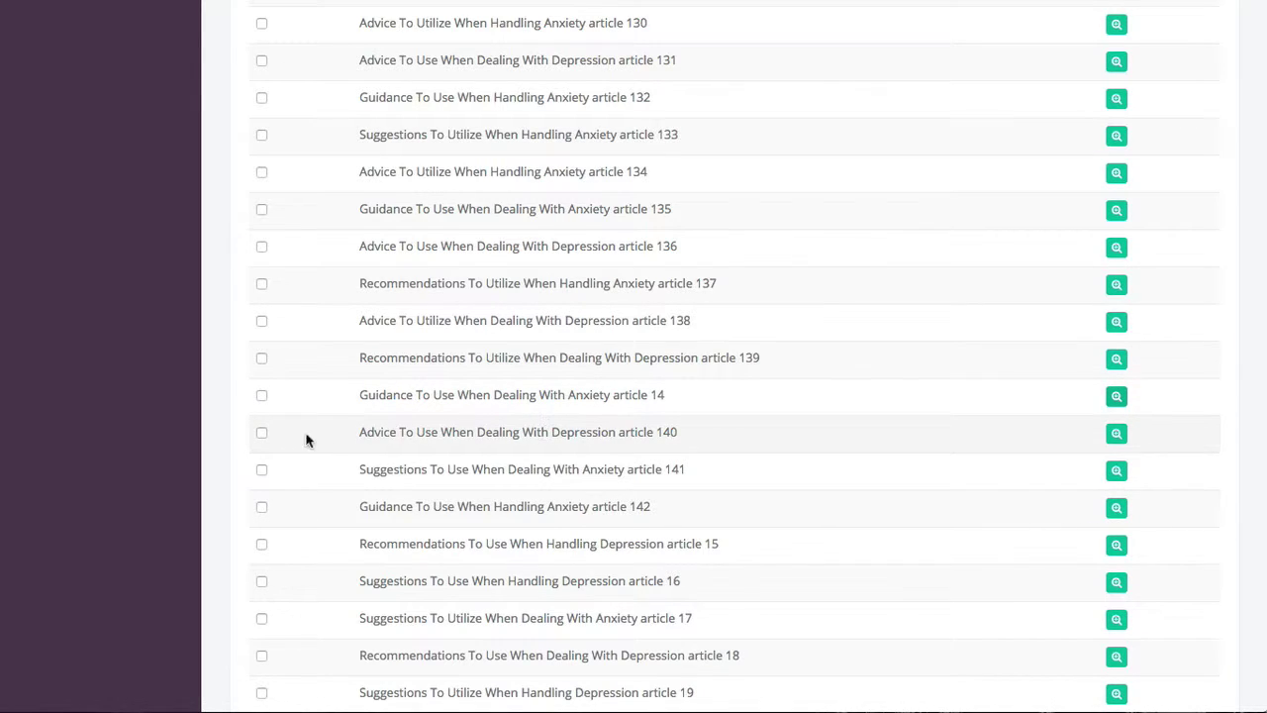
left_click(261, 435)
Step: Search the post thumbnail pictures for "depression"
scroll(681, 376, "down", 20)
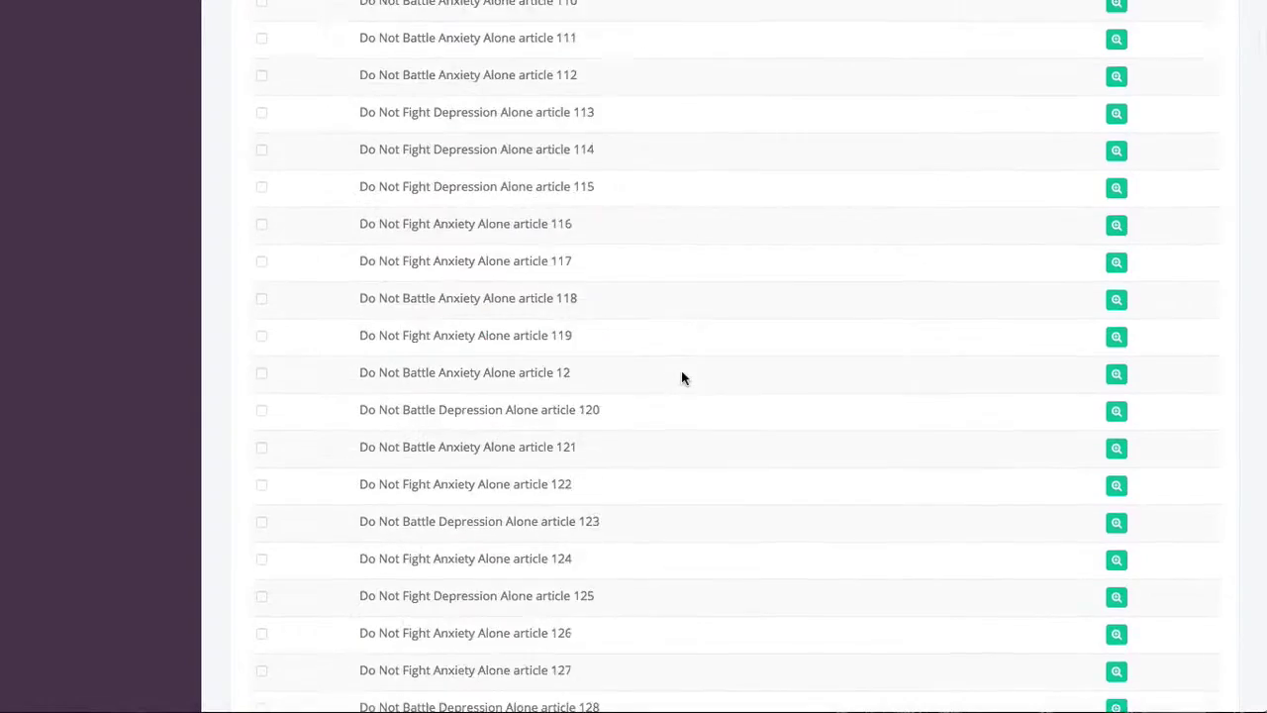
scroll(681, 376, "down", 20)
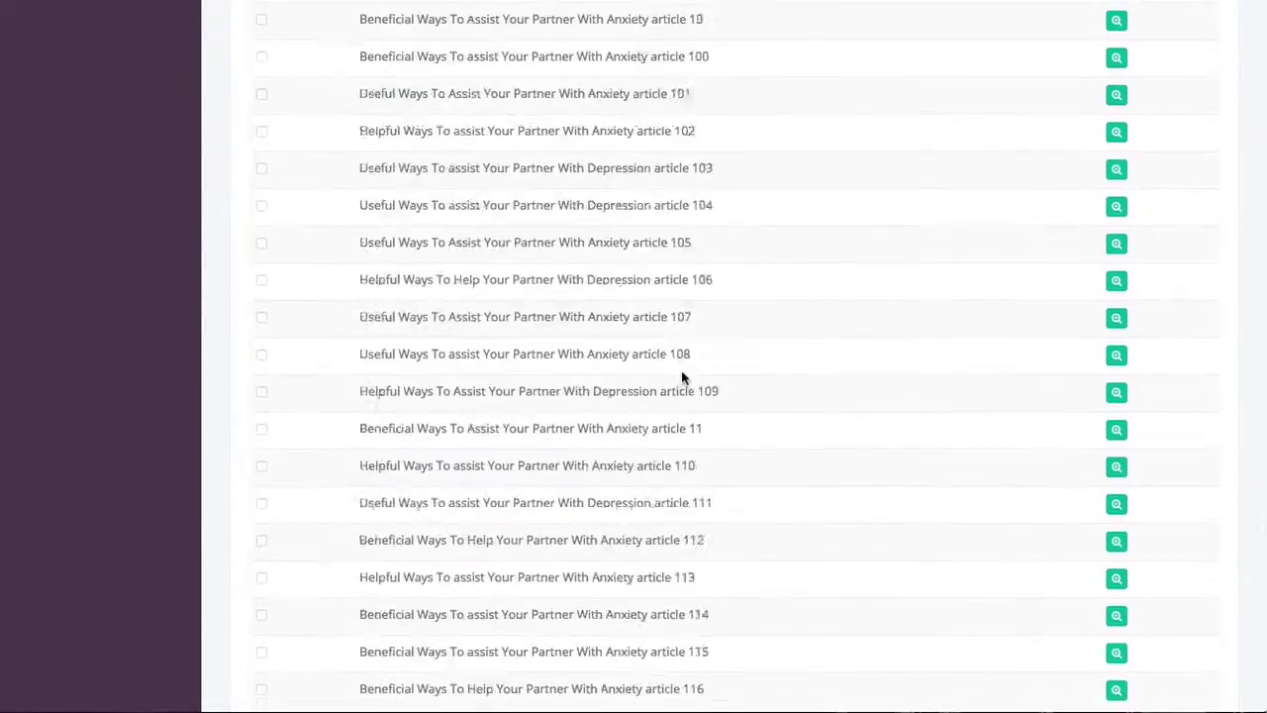
scroll(681, 376, "down", 10)
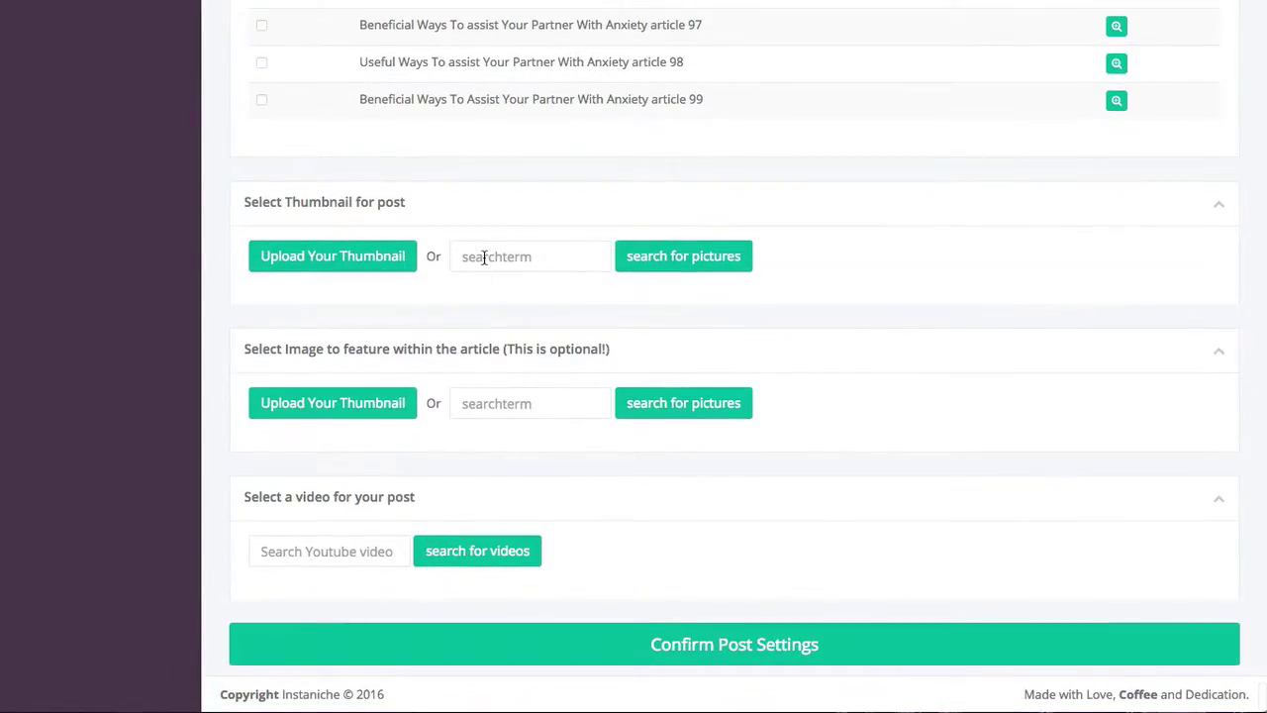
left_click(484, 256)
type("depression")
left_click(679, 255)
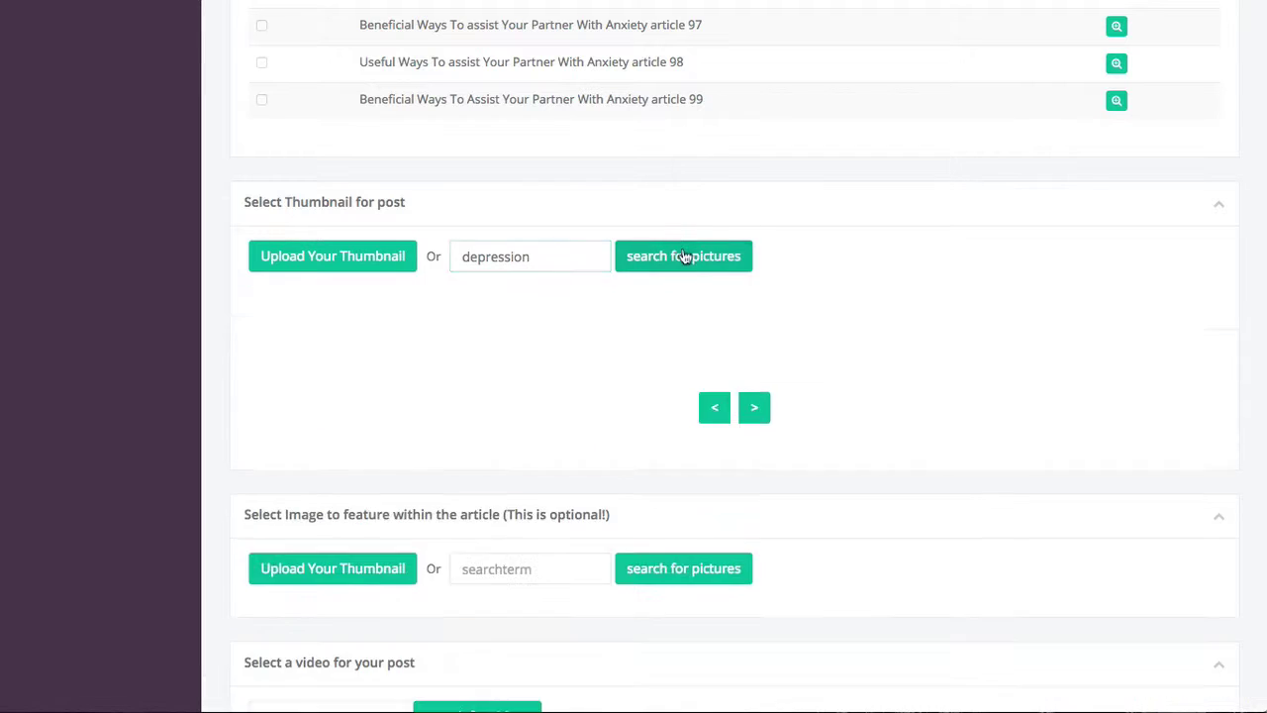
Step: Choose the dark photo of the woman with hair across her face, frame her nose and closed eye, and confirm the post thumbnail
scroll(560, 419, "down", 5)
scroll(560, 418, "up", 3)
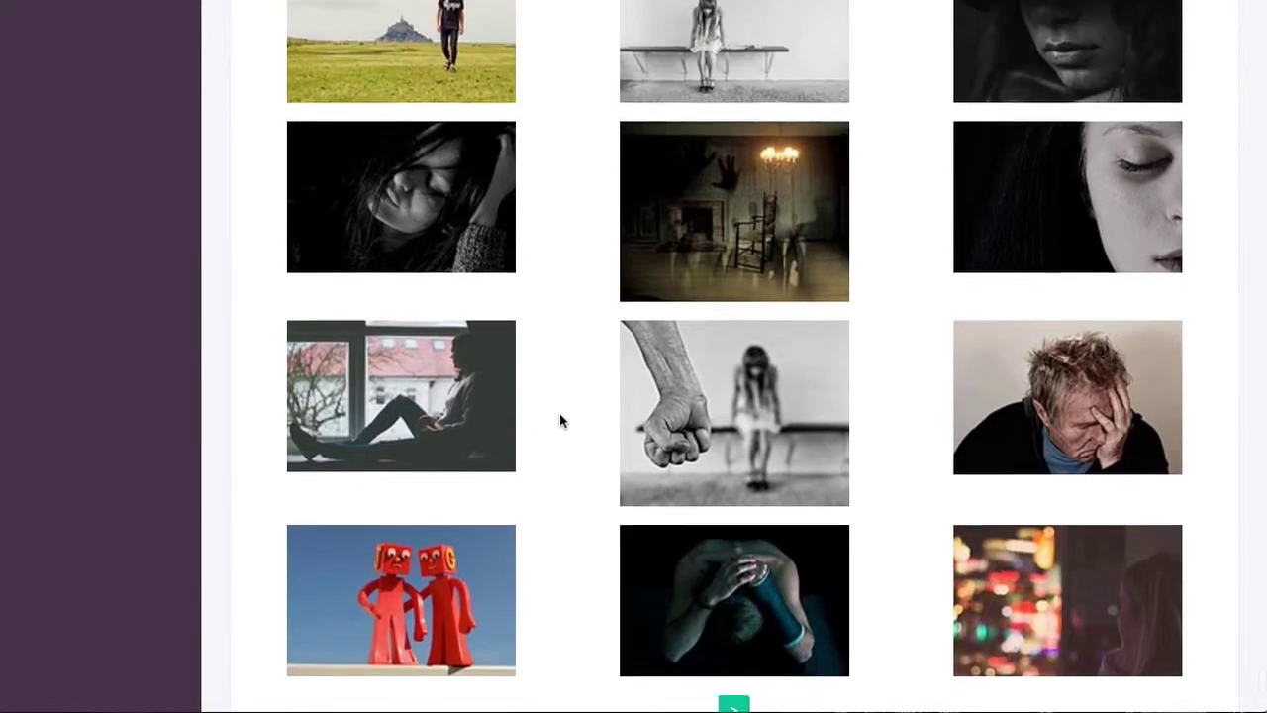
left_click(401, 389)
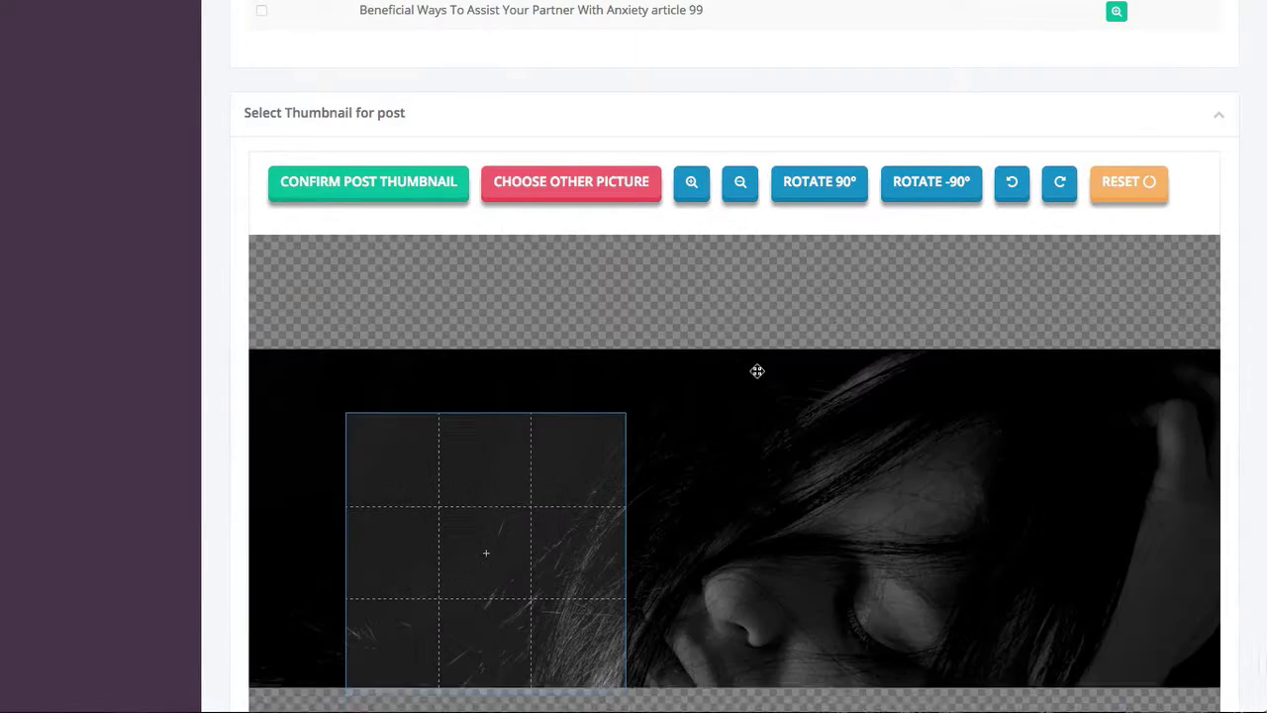
scroll(756, 370, "down", 3)
left_click_drag(665, 290, 839, 302)
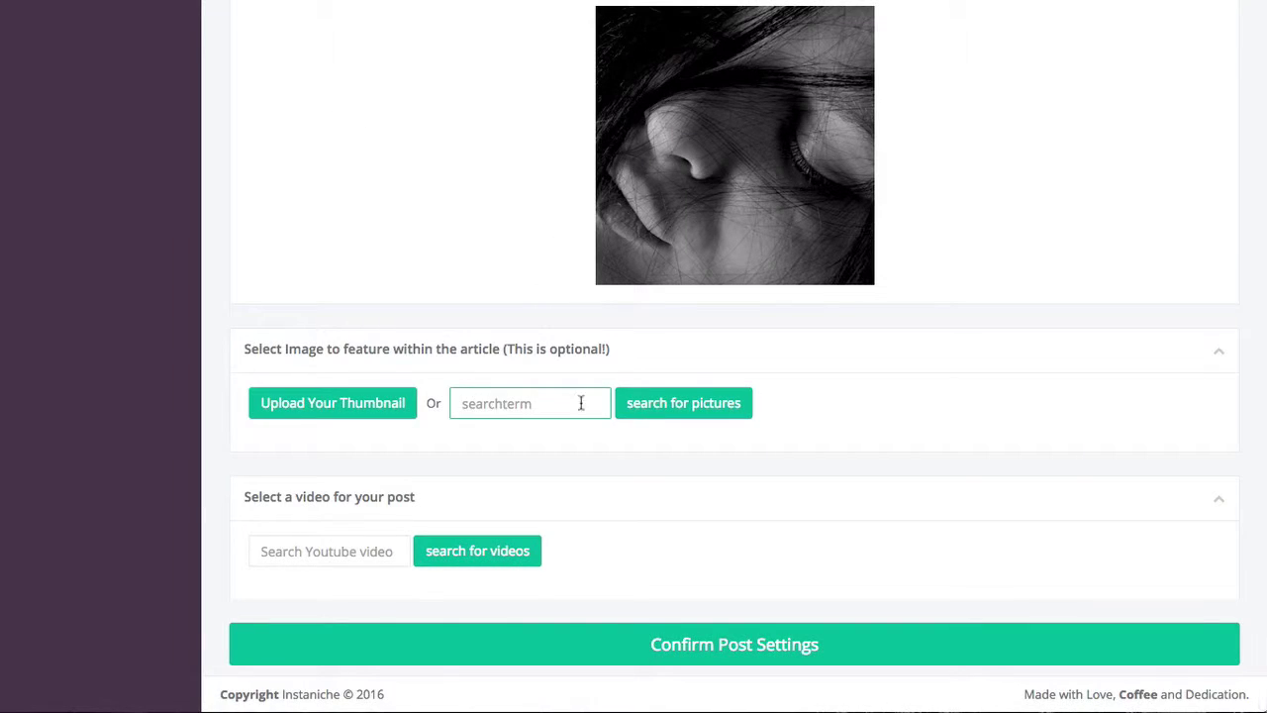
Step: Search in-article pictures for "depression" and look through the results
type("depression")
left_click(720, 403)
scroll(561, 291, "down", 8)
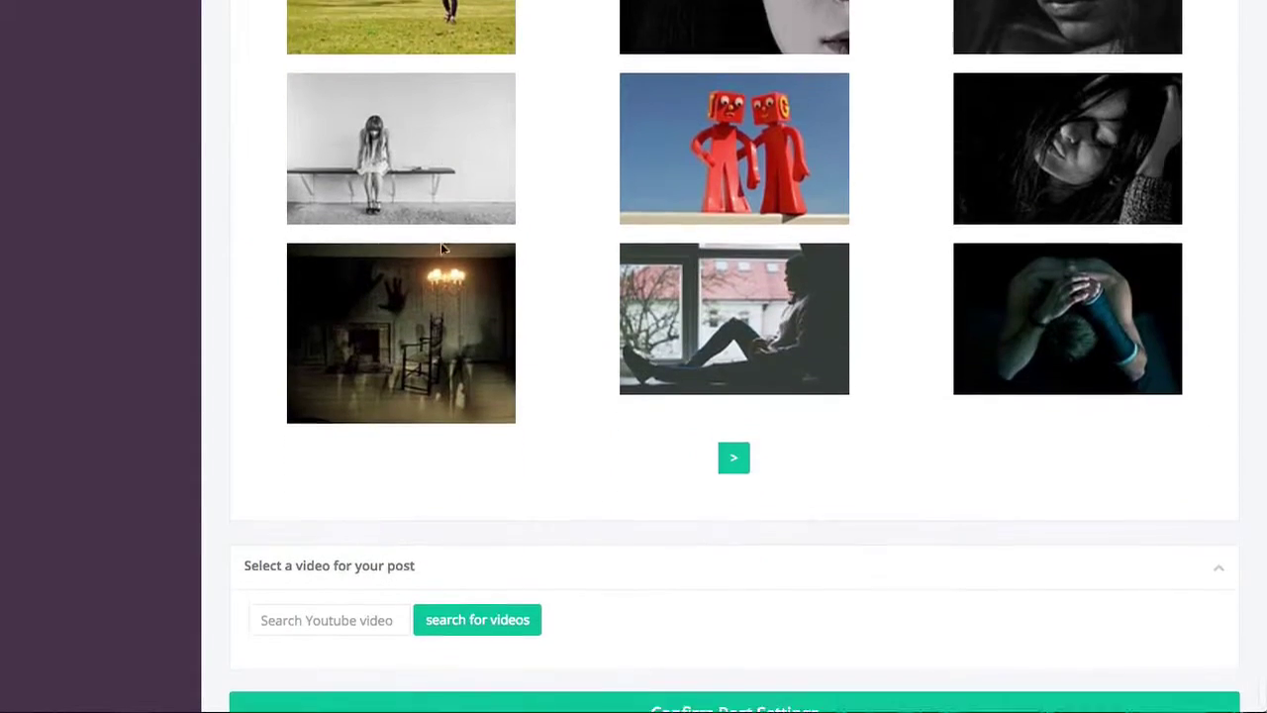
scroll(560, 156, "up", 2)
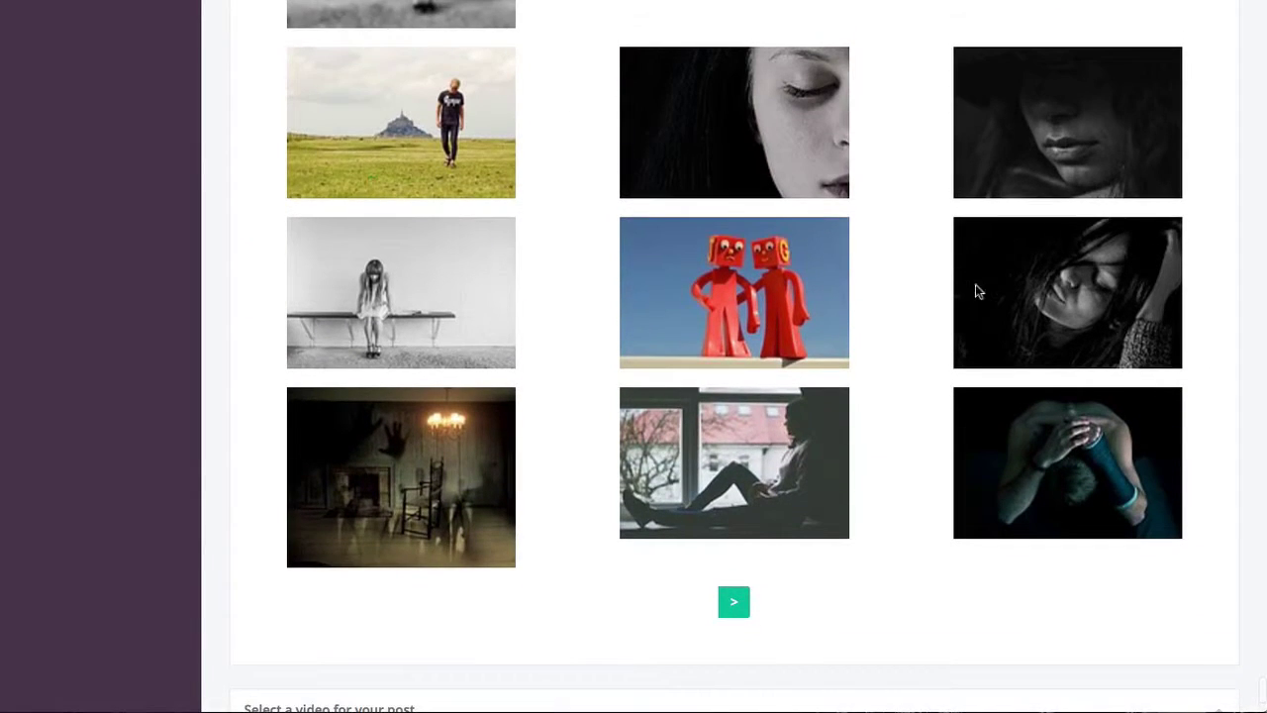
Step: Choose the same dark photo of the woman, shift the crop to center her face, and confirm the in-article image
left_click(1070, 271)
scroll(650, 454, "down", 4)
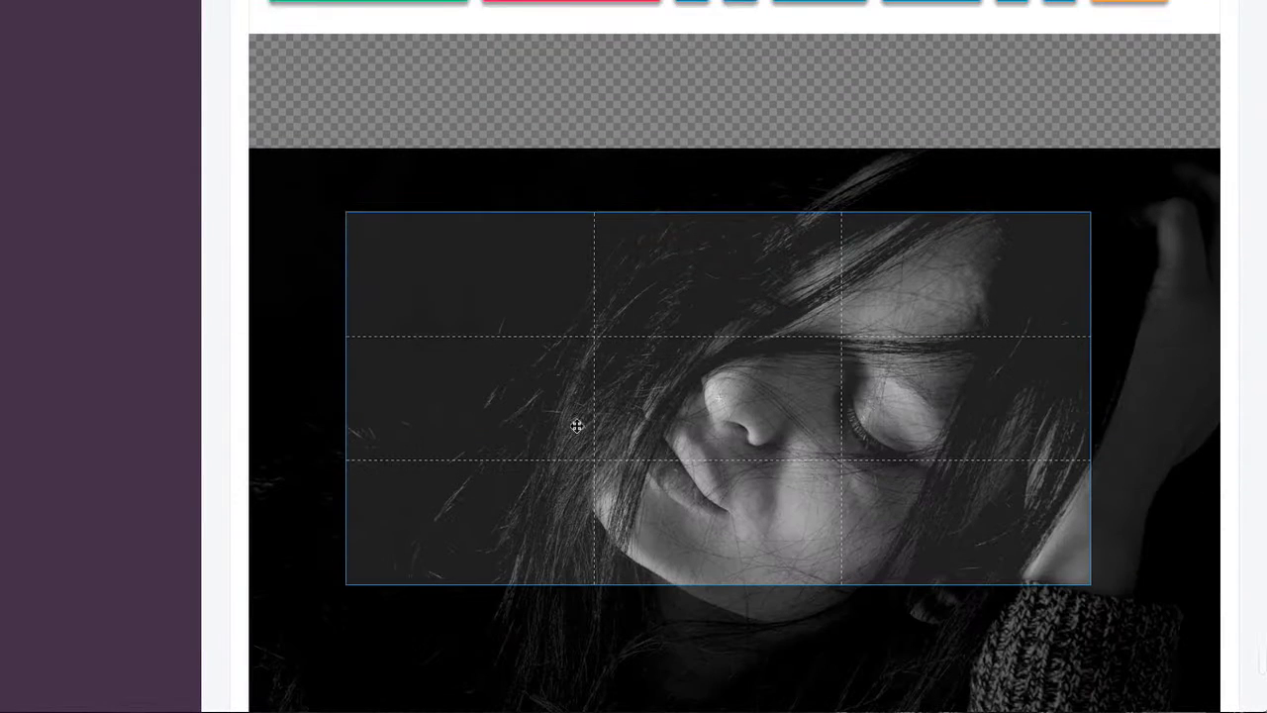
left_click_drag(651, 456, 699, 463)
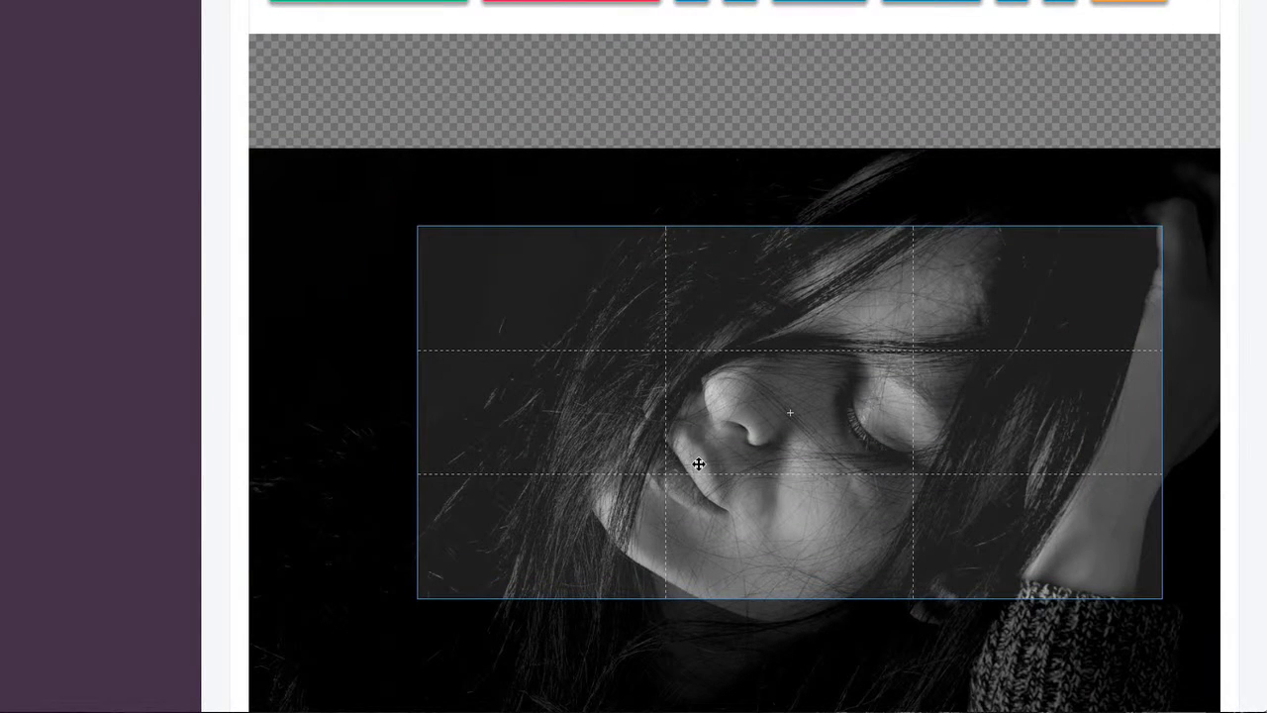
Step: Search YouTube videos for "depression" and go to the second page of results
scroll(408, 509, "down", 5)
left_click(329, 550)
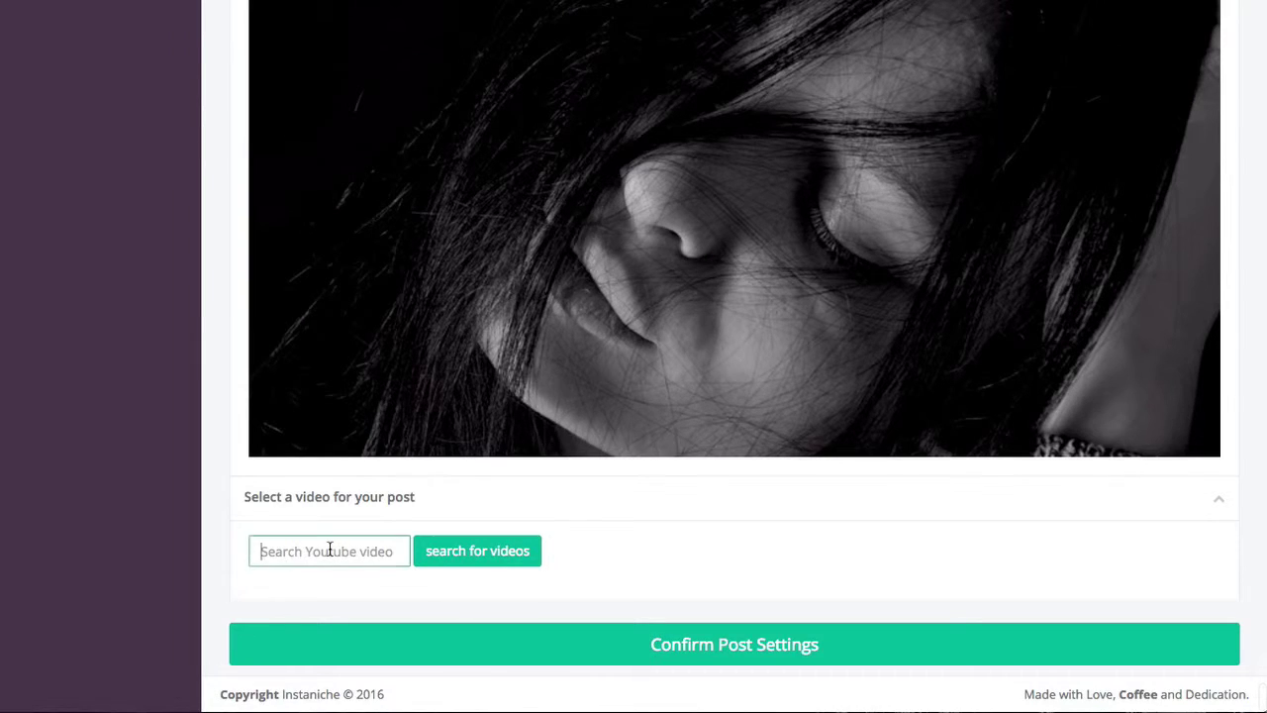
type("depression")
left_click(498, 550)
scroll(720, 546, "down", 6)
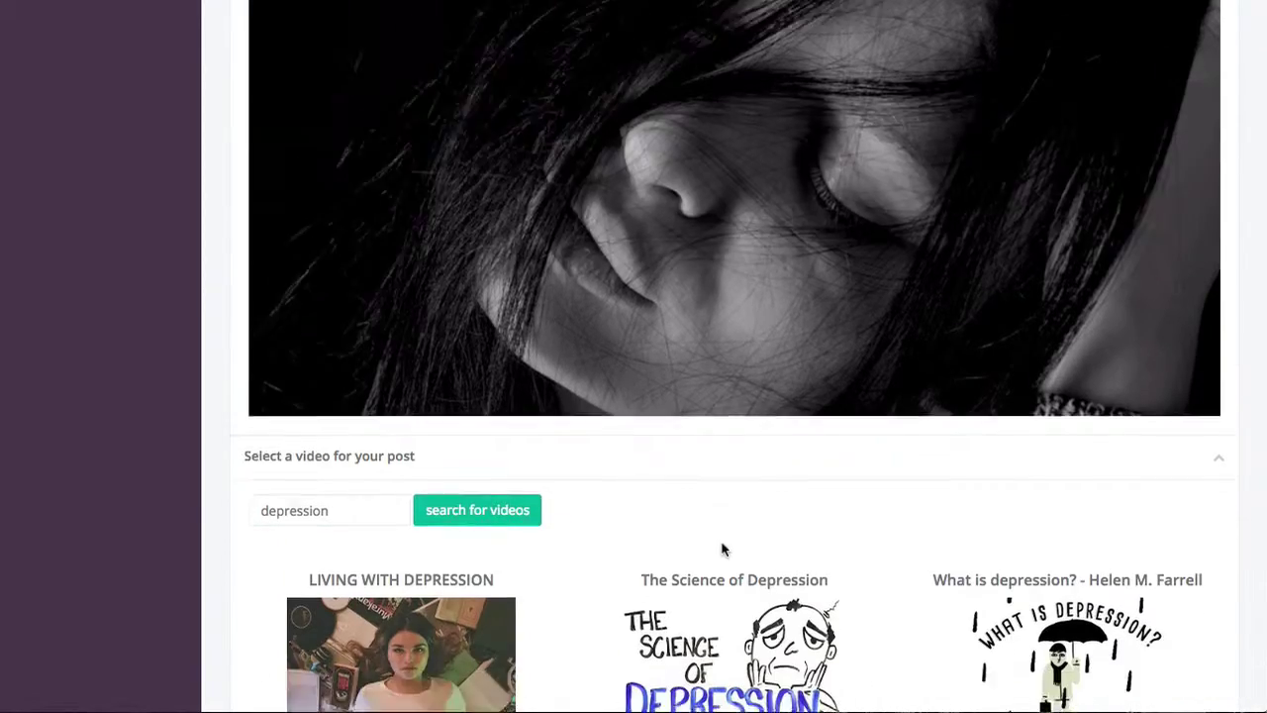
scroll(840, 353, "down", 3)
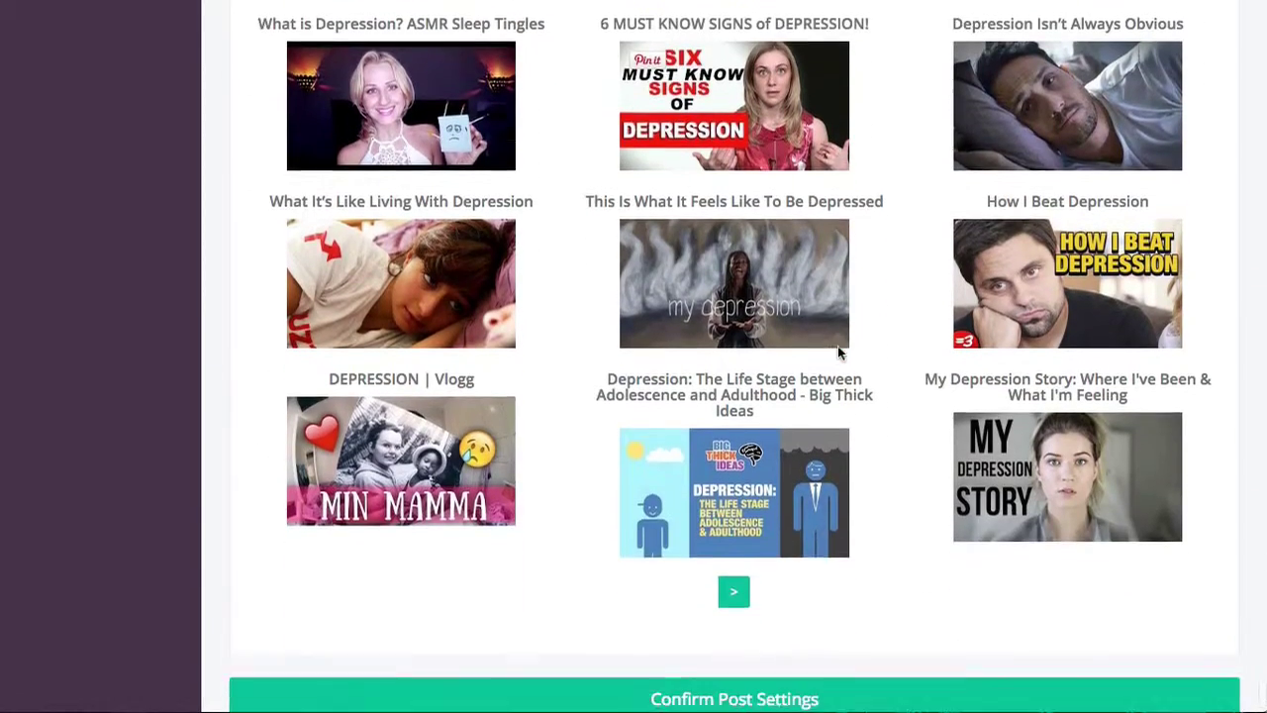
left_click(733, 574)
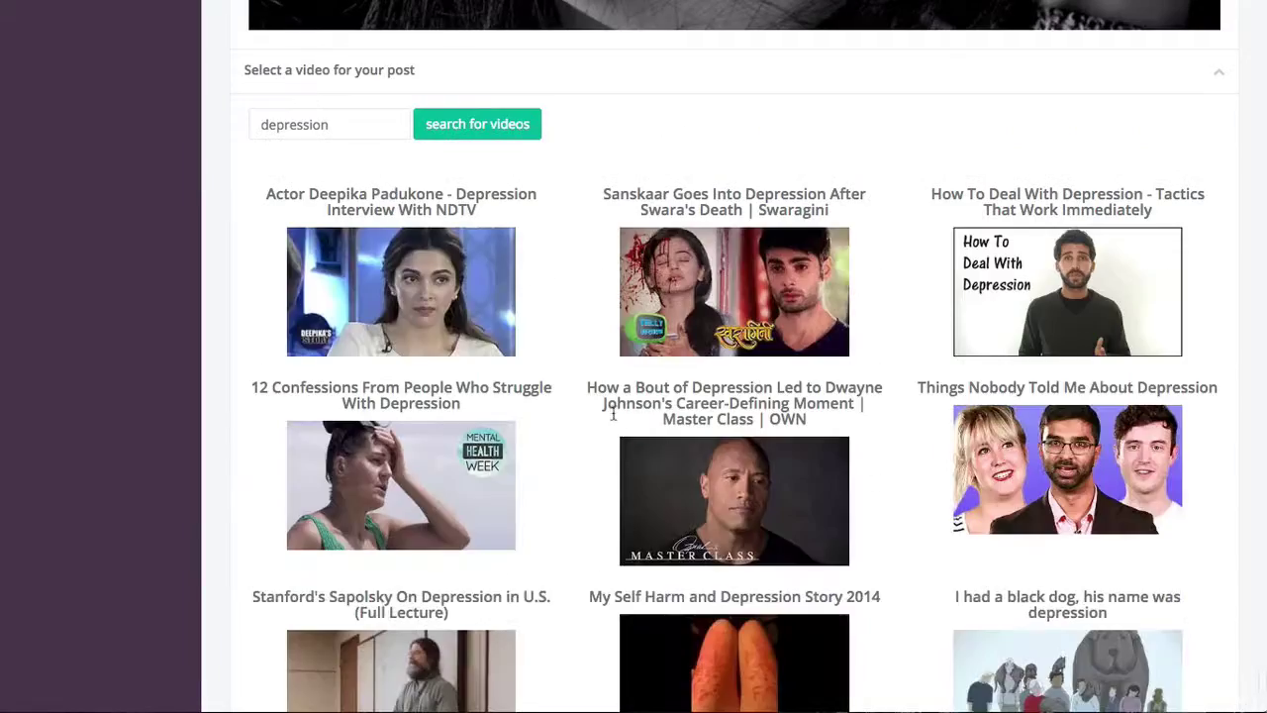
Step: Choose the video "Stanford's Sapolsky On Depression in U.S. (Full Lecture)" for the post
scroll(546, 343, "down", 2)
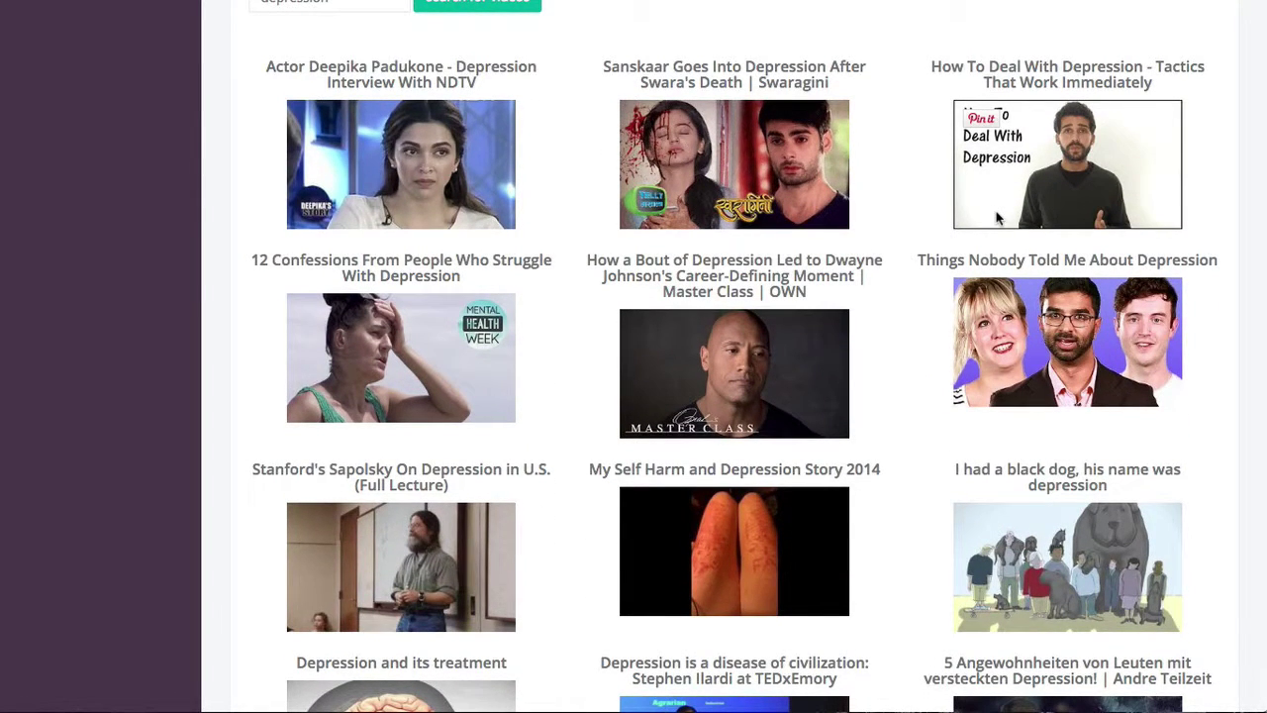
scroll(901, 325, "down", 3)
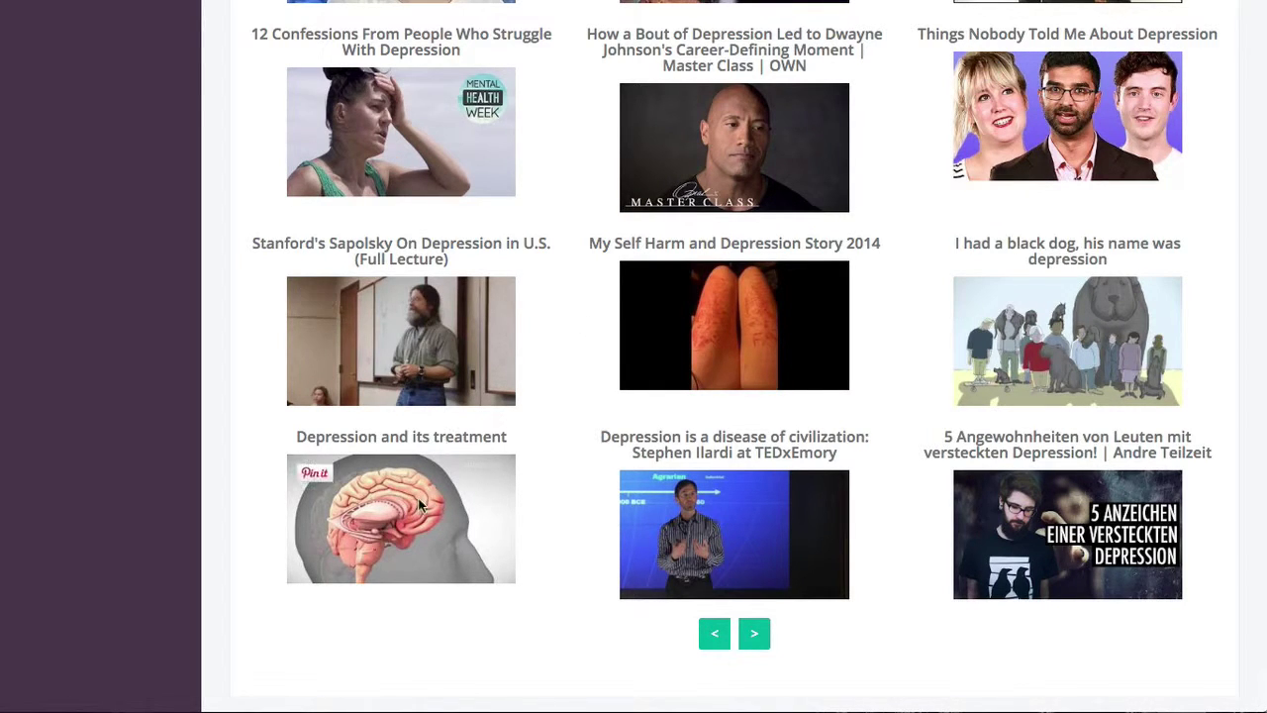
left_click(412, 341)
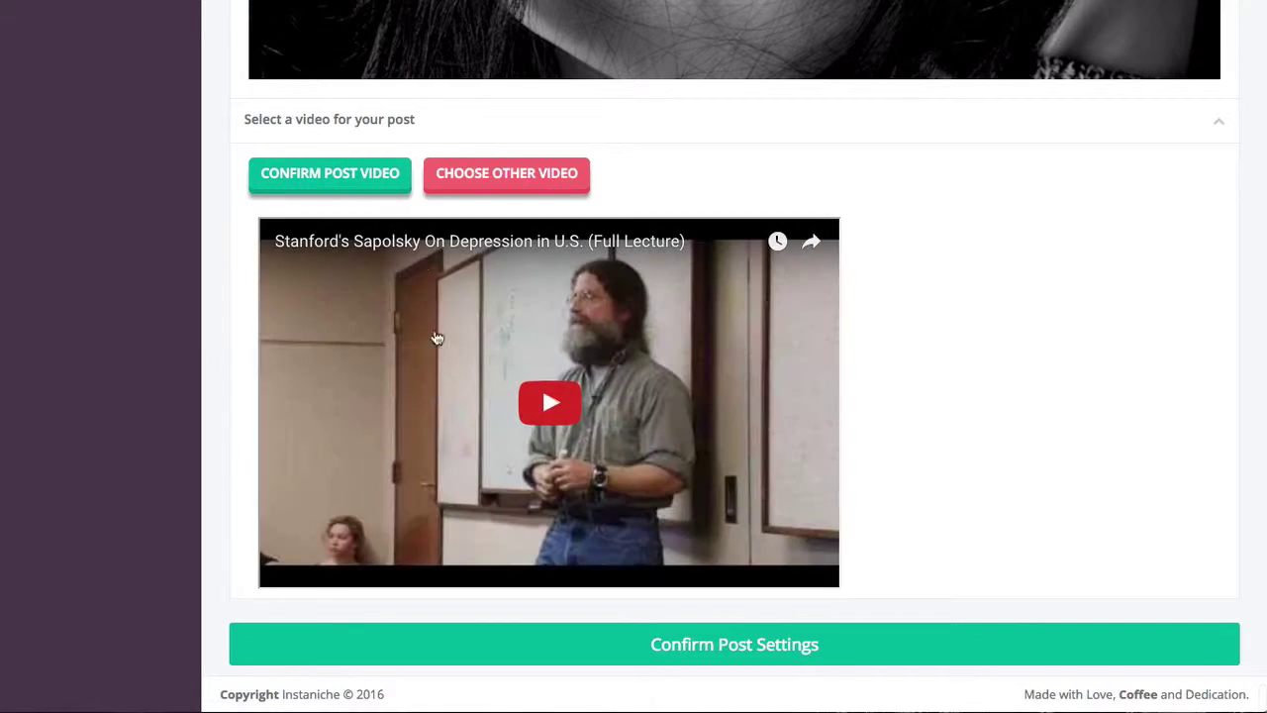
Step: Sample the lecture video from about 8:40, pause it, and confirm the post video and the post settings
left_click(495, 458)
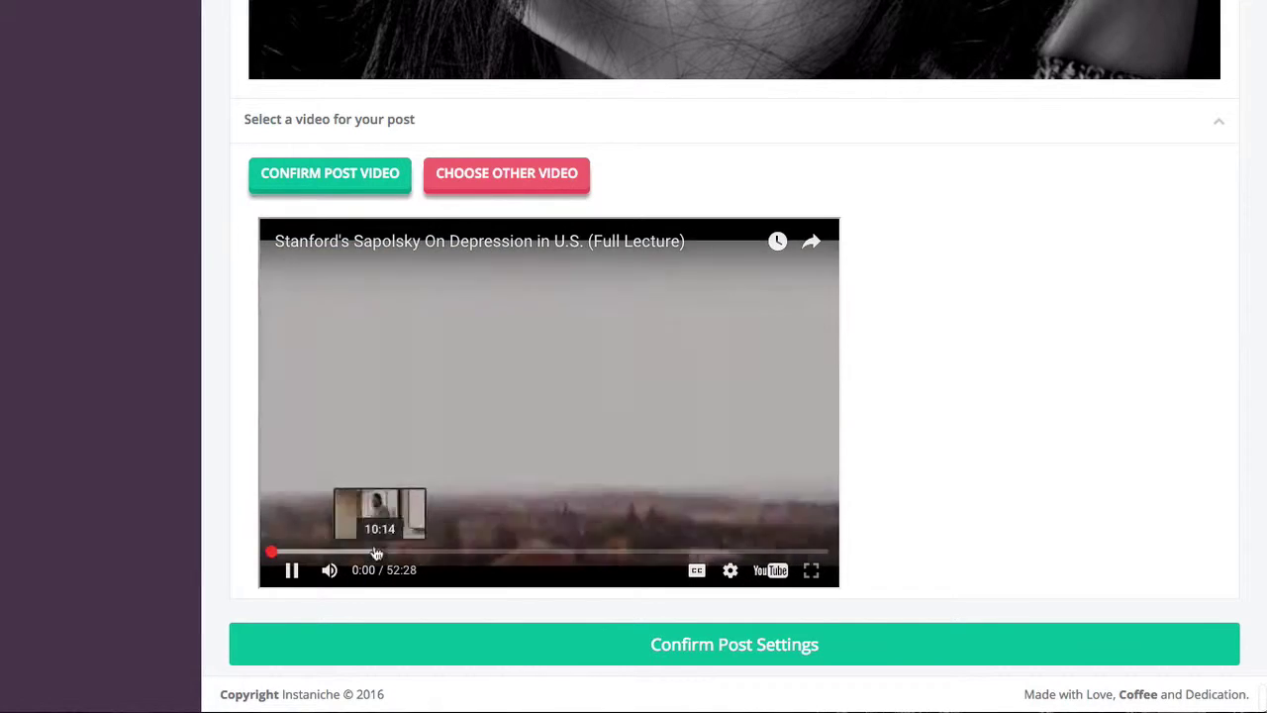
left_click(365, 551)
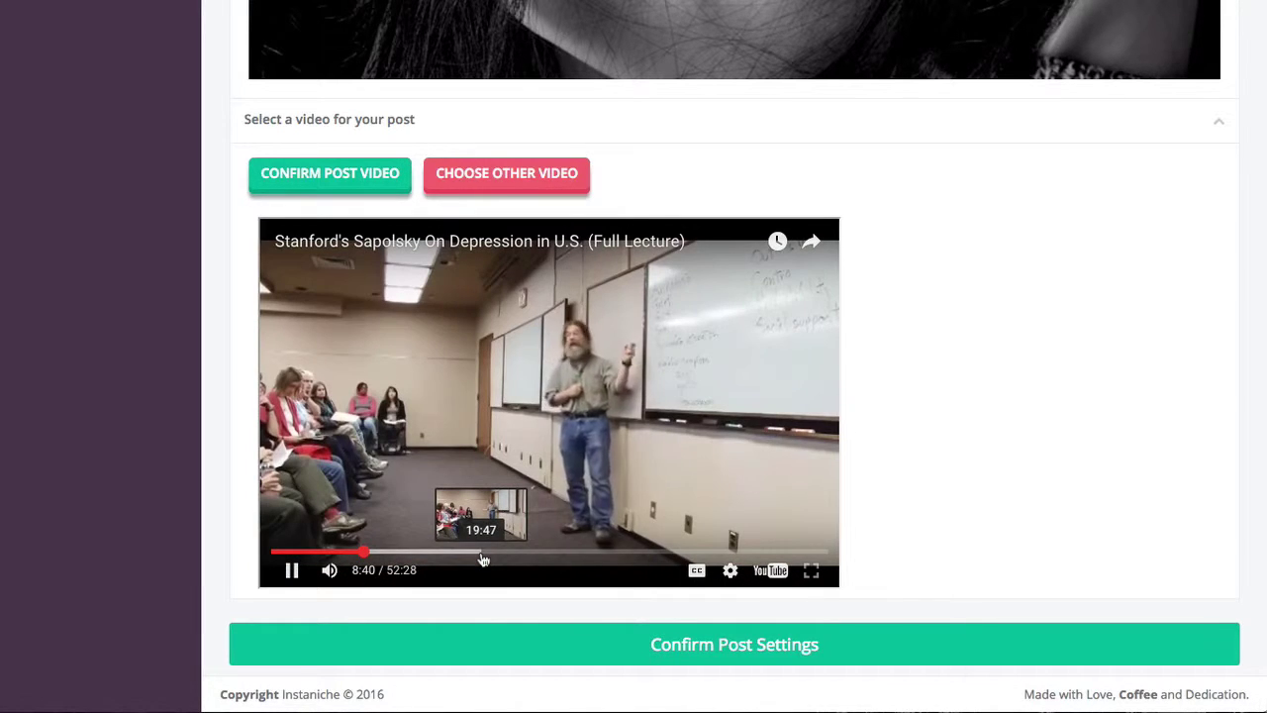
left_click(504, 420)
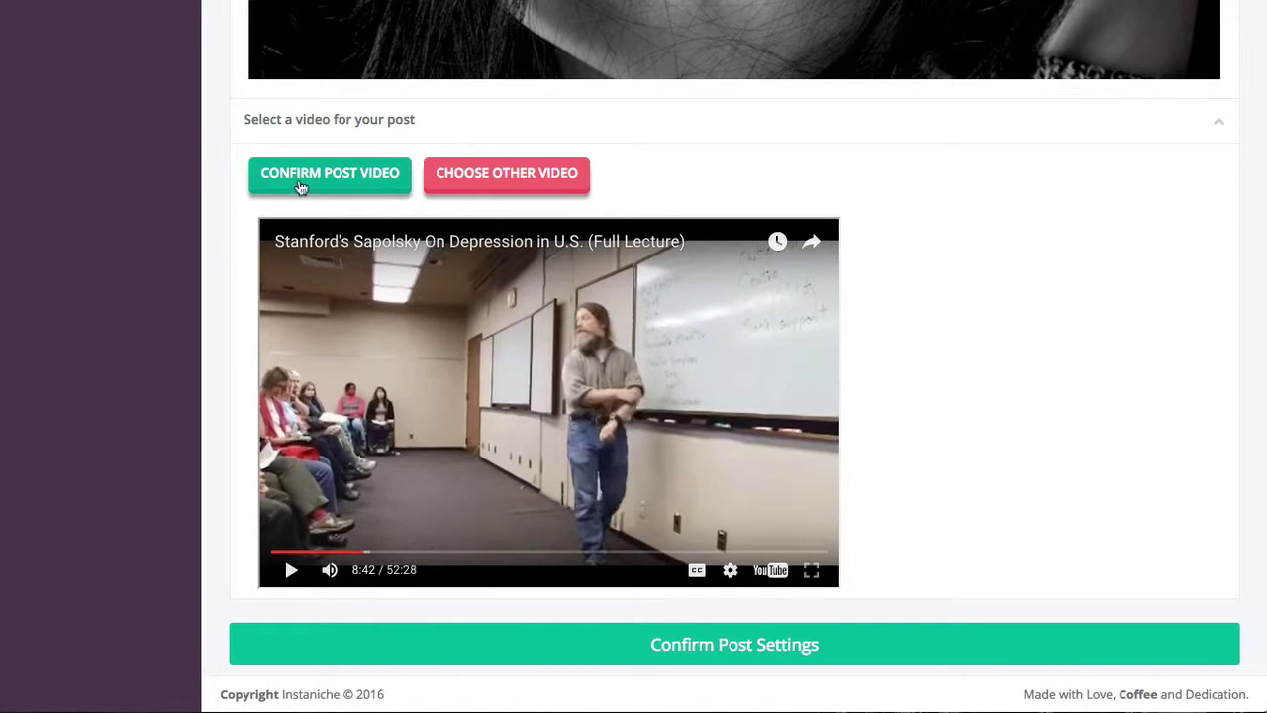
left_click(299, 182)
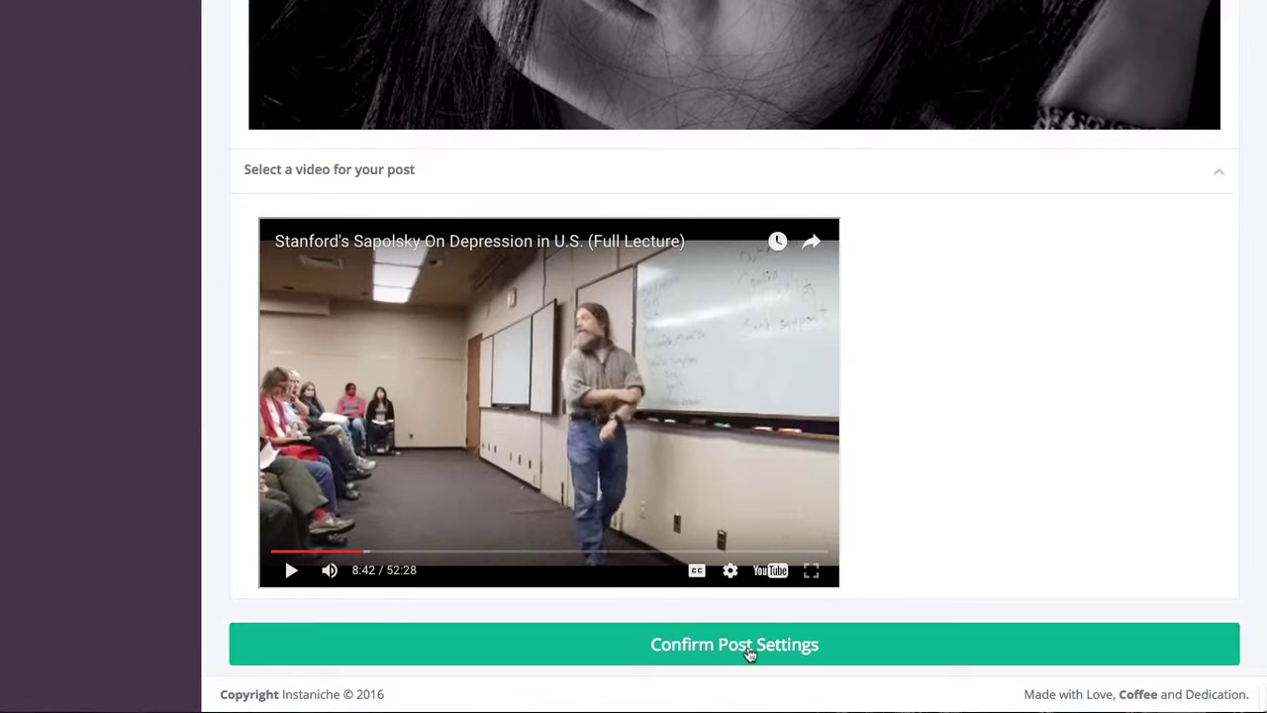
left_click(750, 654)
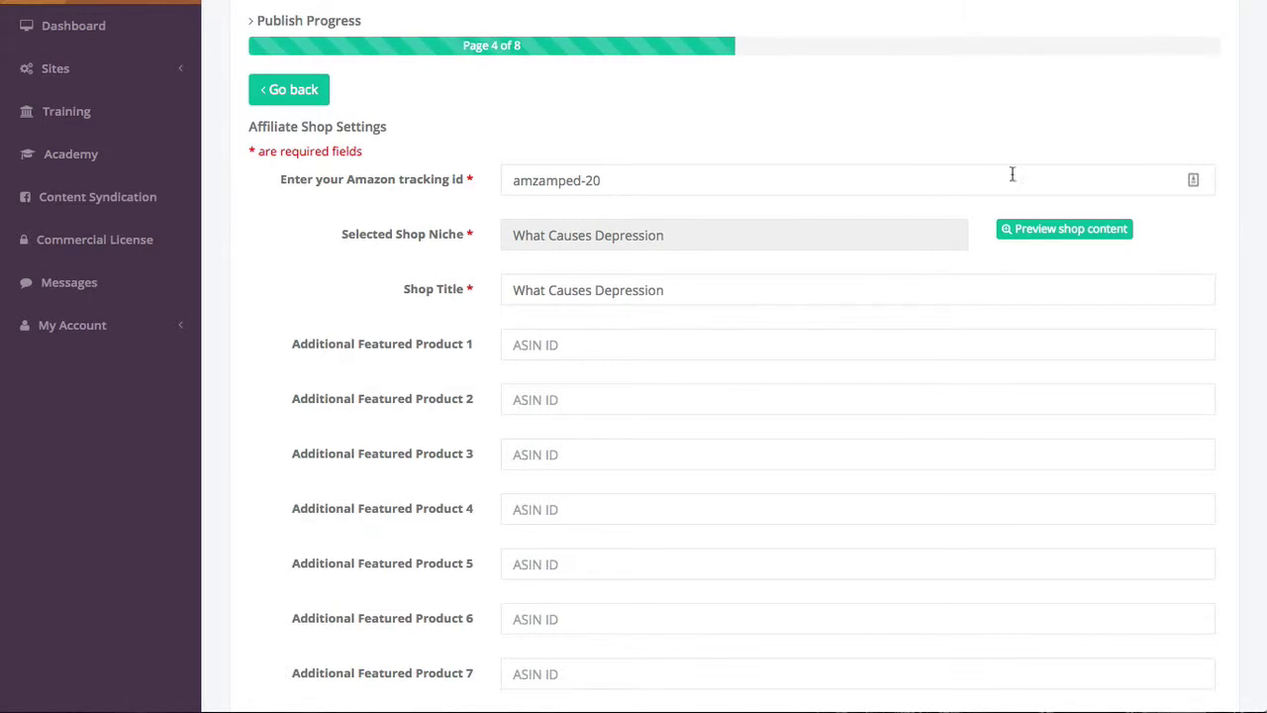
Step: Preview the What Causes Depression shop content and look through its product list to the end
left_click(1050, 231)
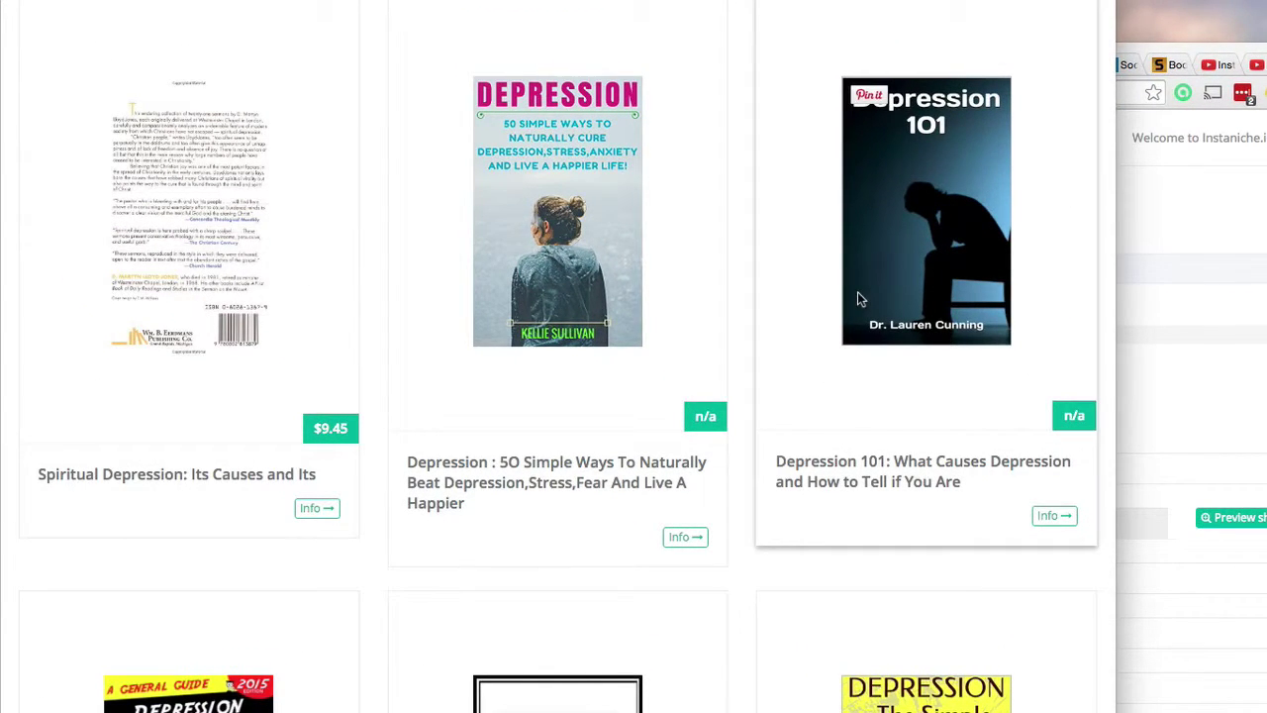
scroll(547, 339, "down", 5)
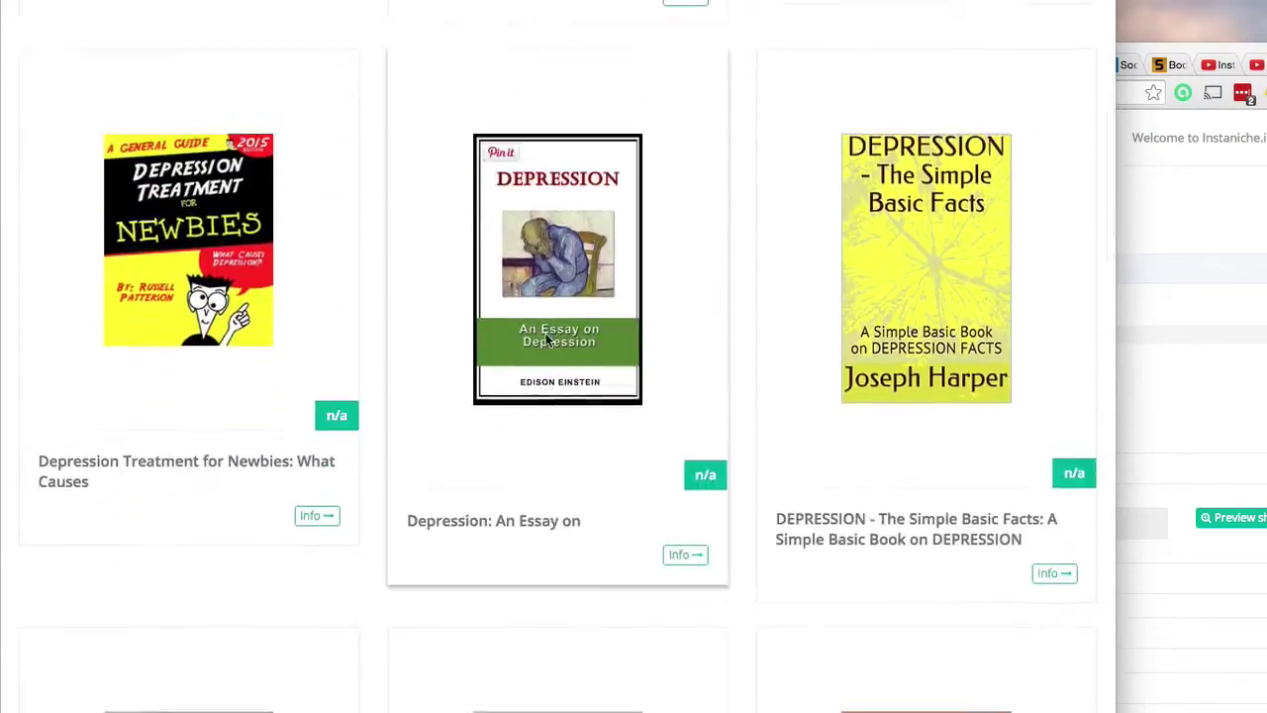
scroll(546, 340, "down", 20)
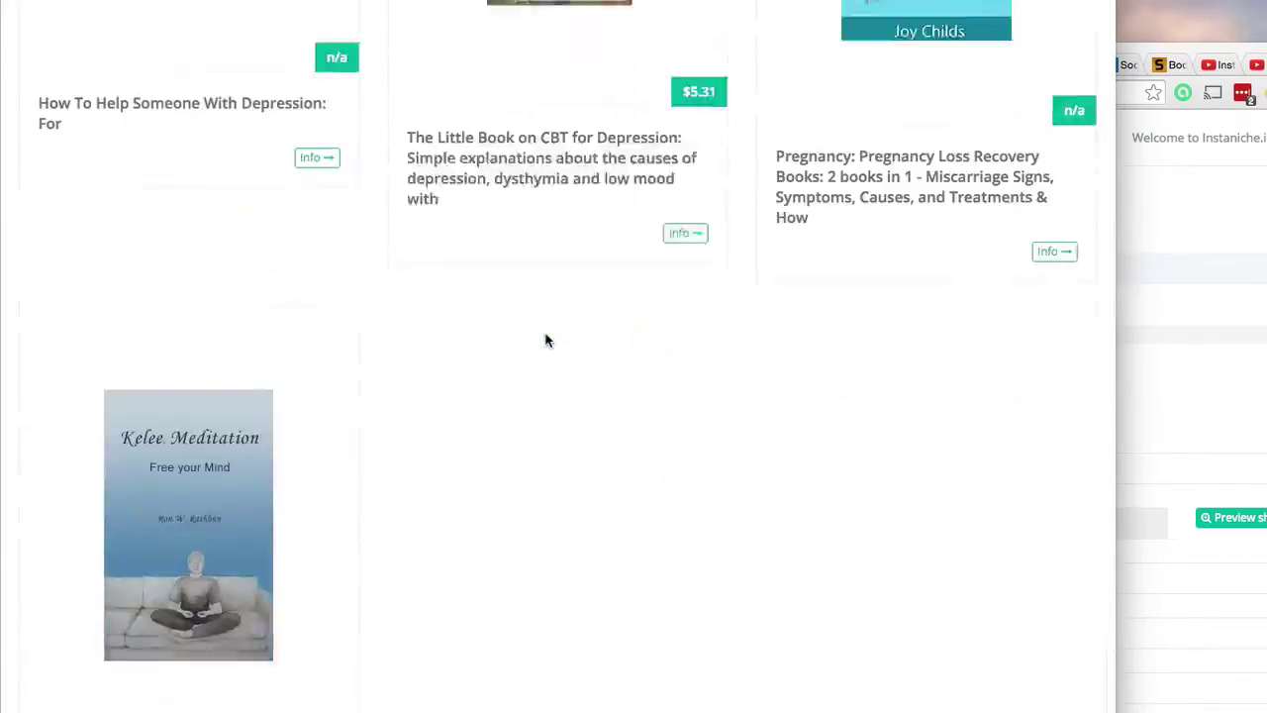
scroll(545, 340, "down", 15)
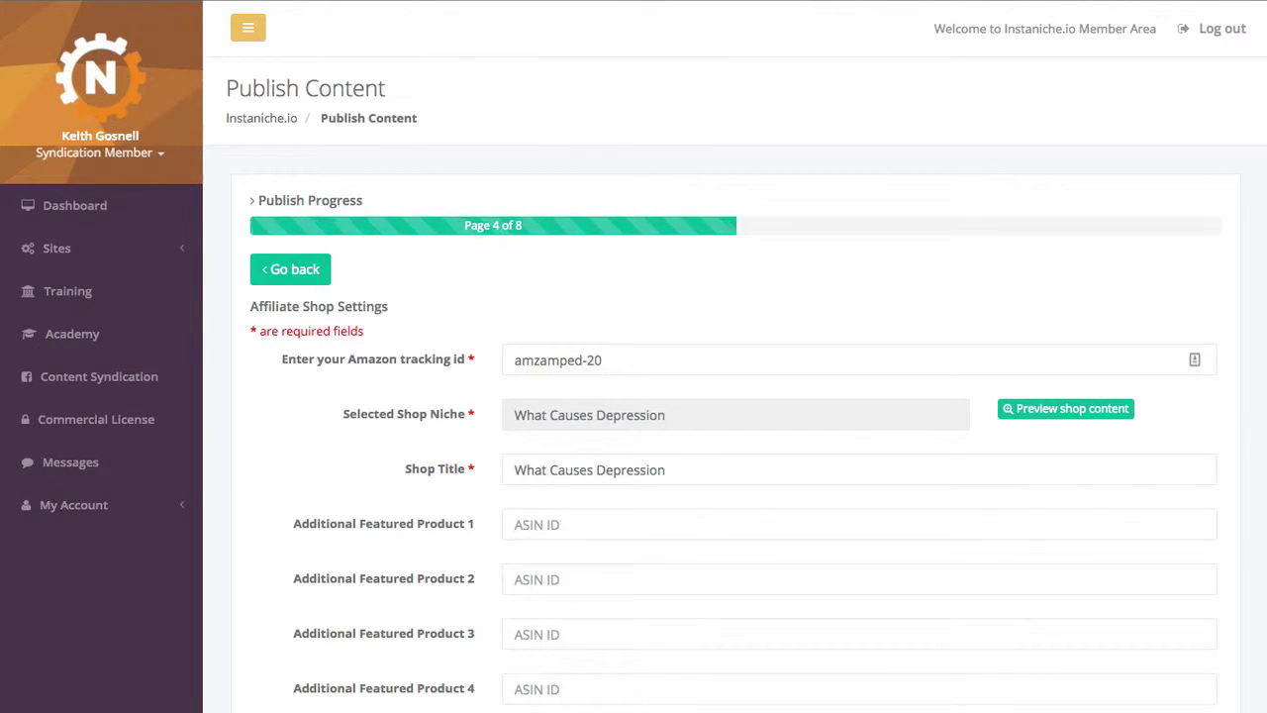
Step: Open Amazon in a new browser tab and search for "depression books"
key("ctrl+t")
type("amazon")
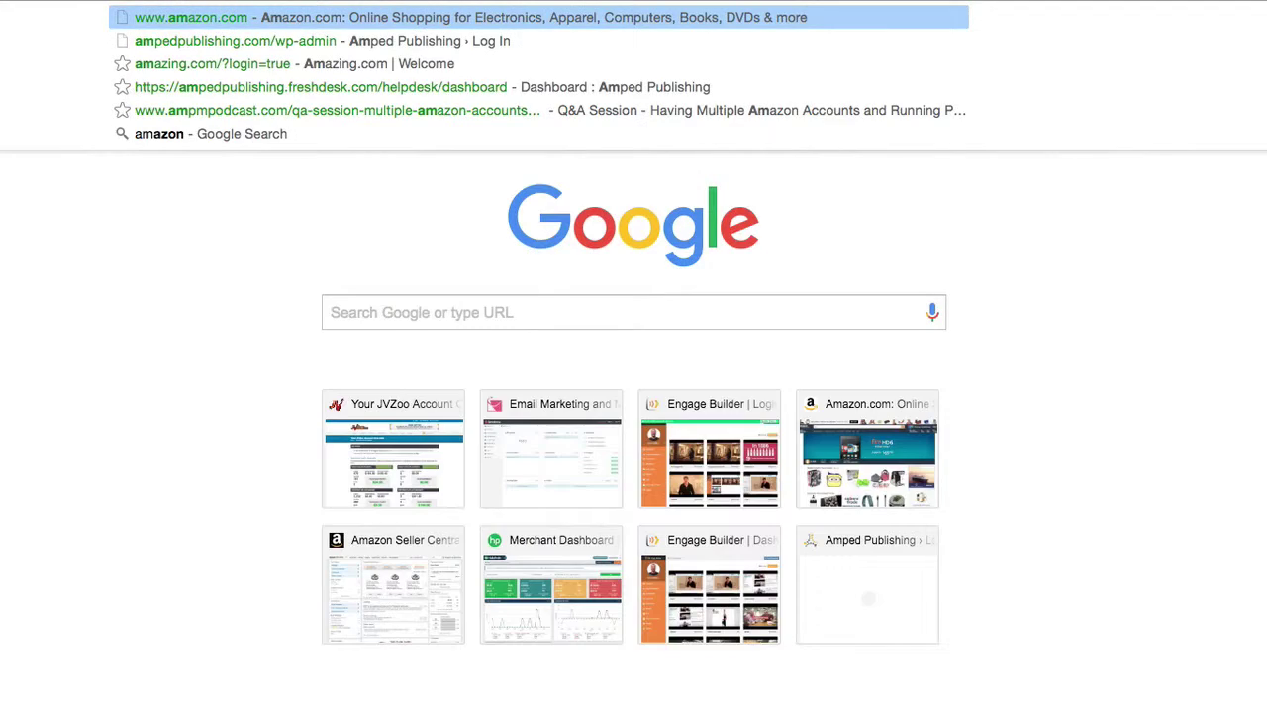
key("Return")
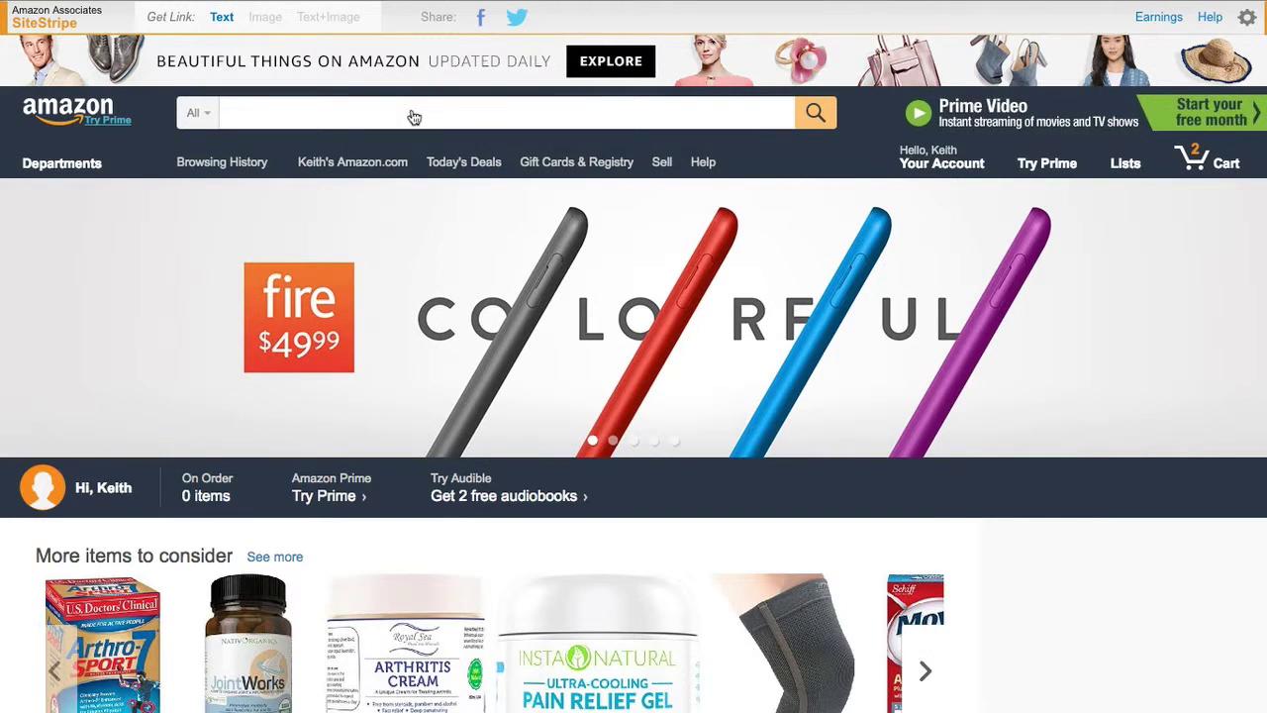
left_click(413, 117)
type("d")
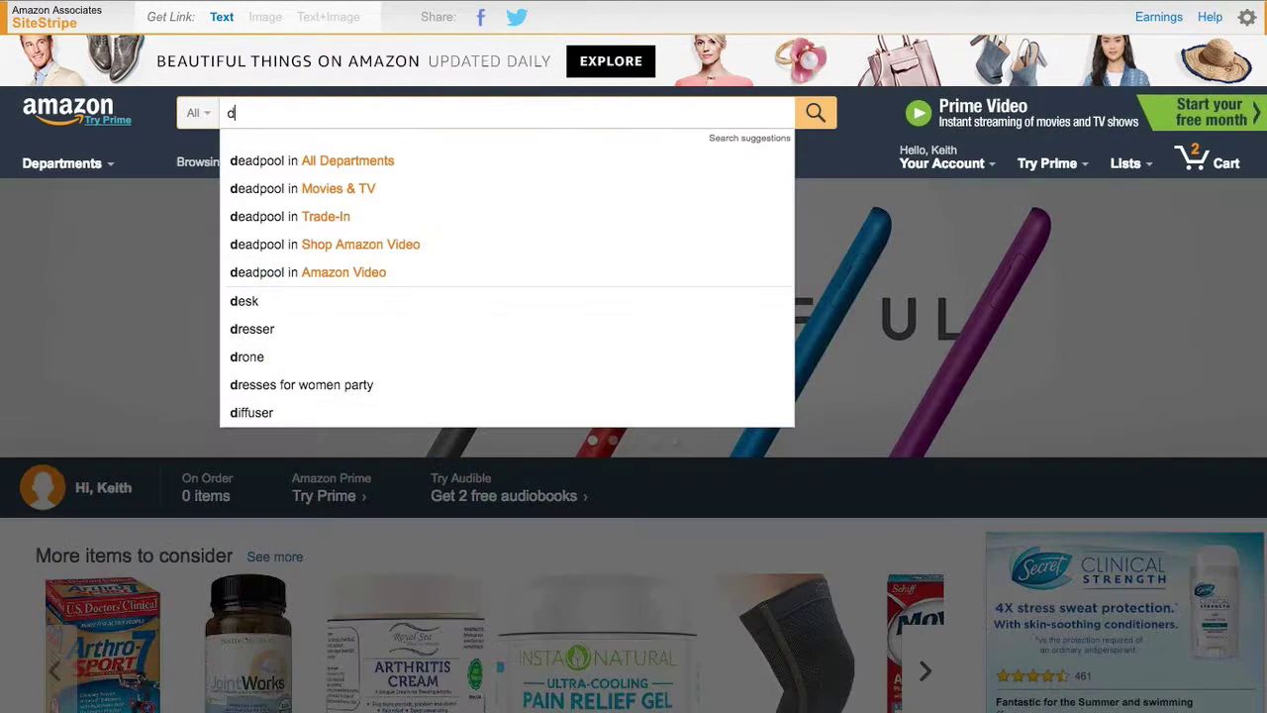
type("epression")
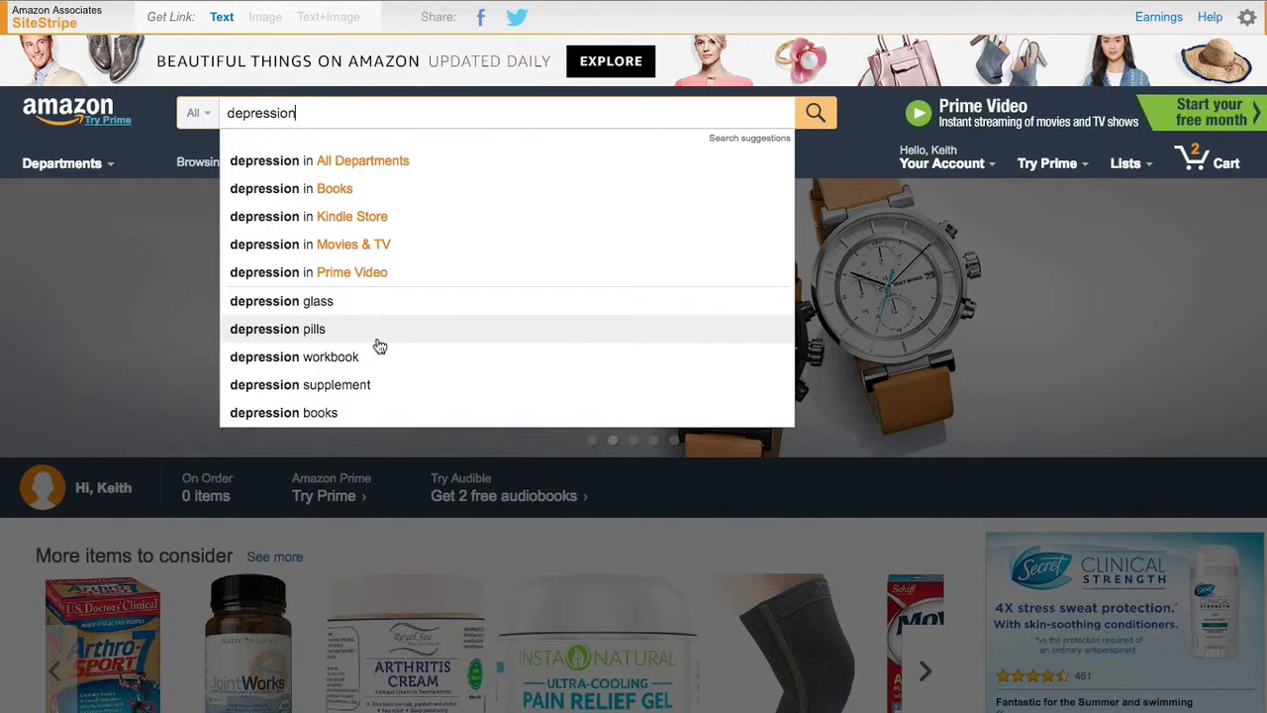
left_click(332, 413)
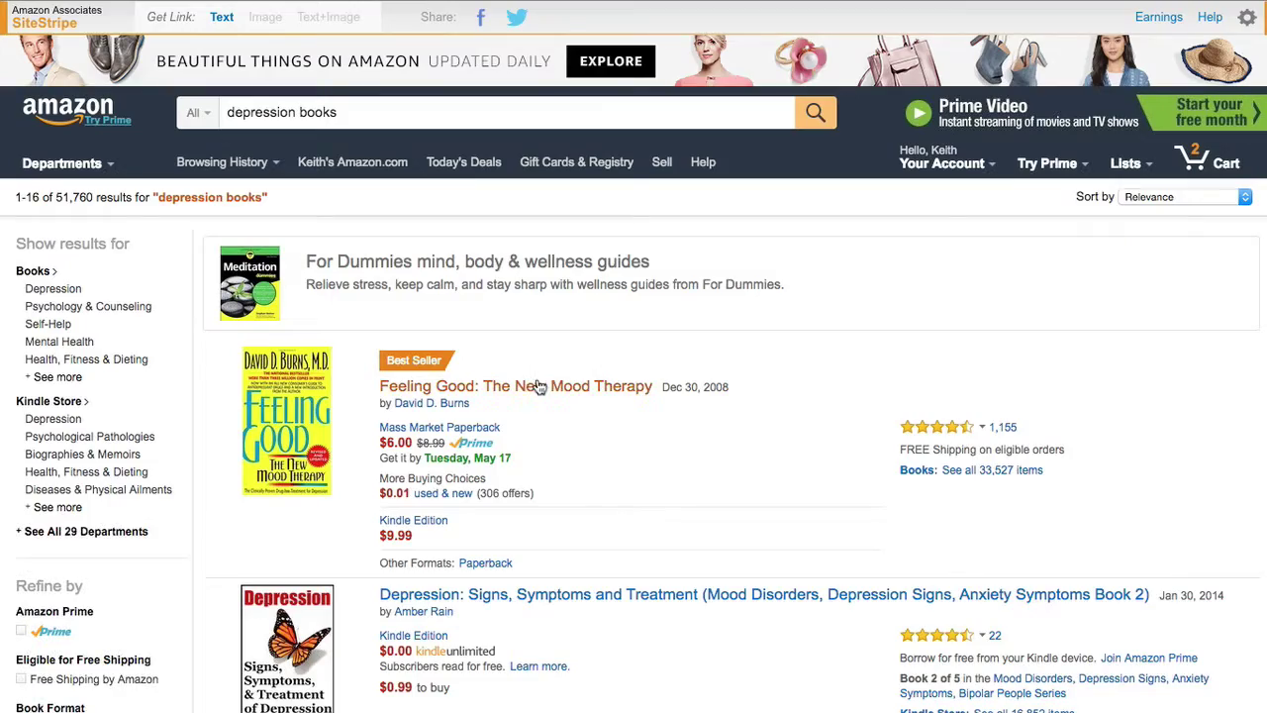
Step: Open the book "Feeling Good: The New Mood Therapy" and check its product details for a product ID
left_click(542, 385)
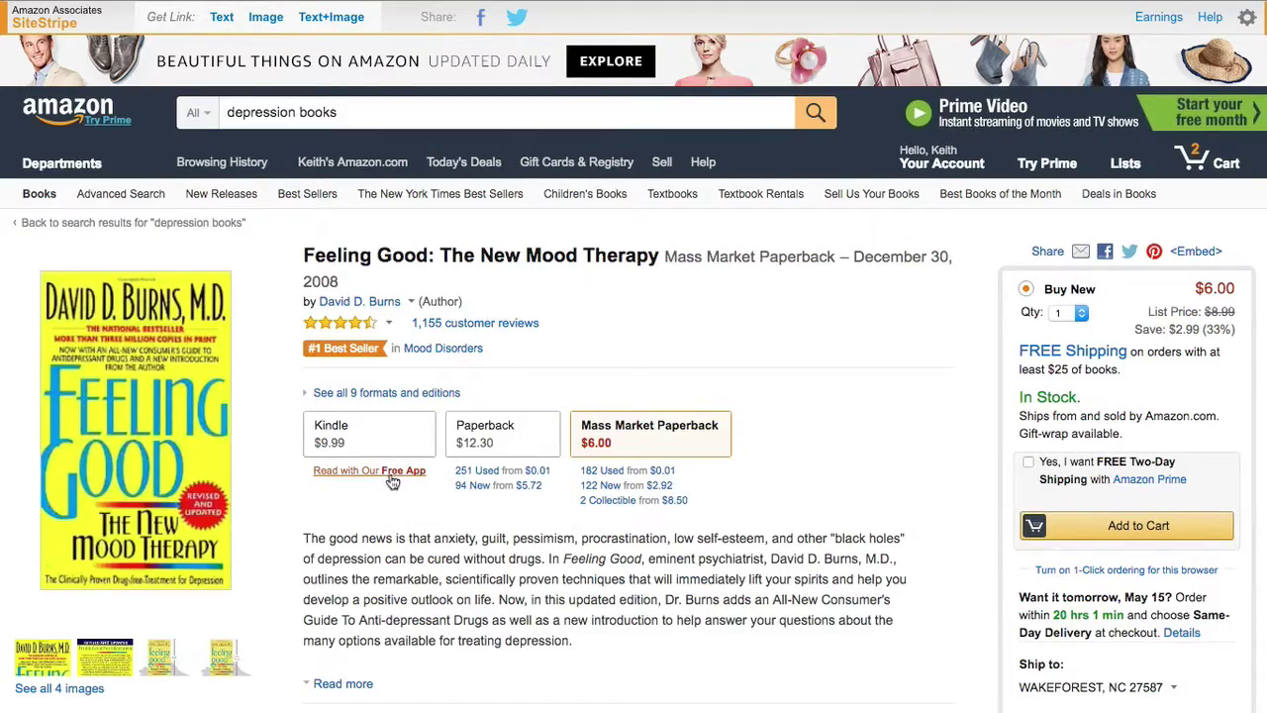
scroll(403, 406, "down", 3)
scroll(403, 406, "down", 12)
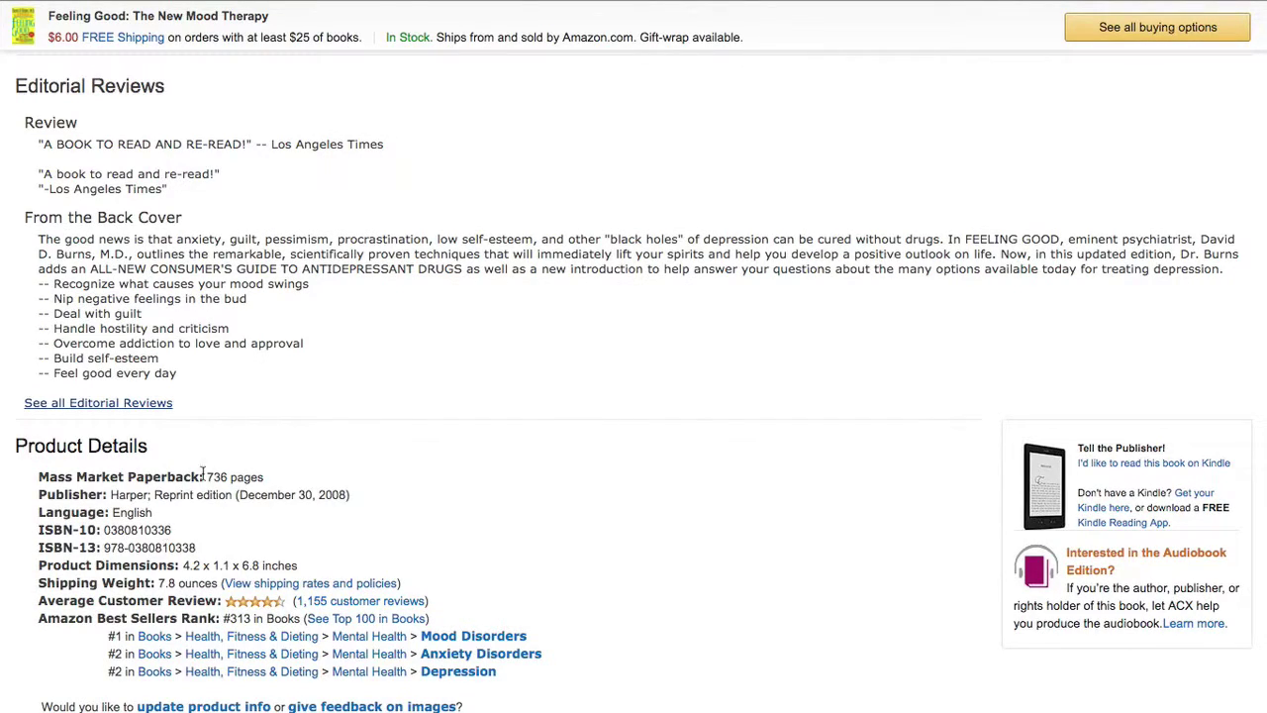
scroll(203, 473, "down", 9)
scroll(279, 479, "up", 4)
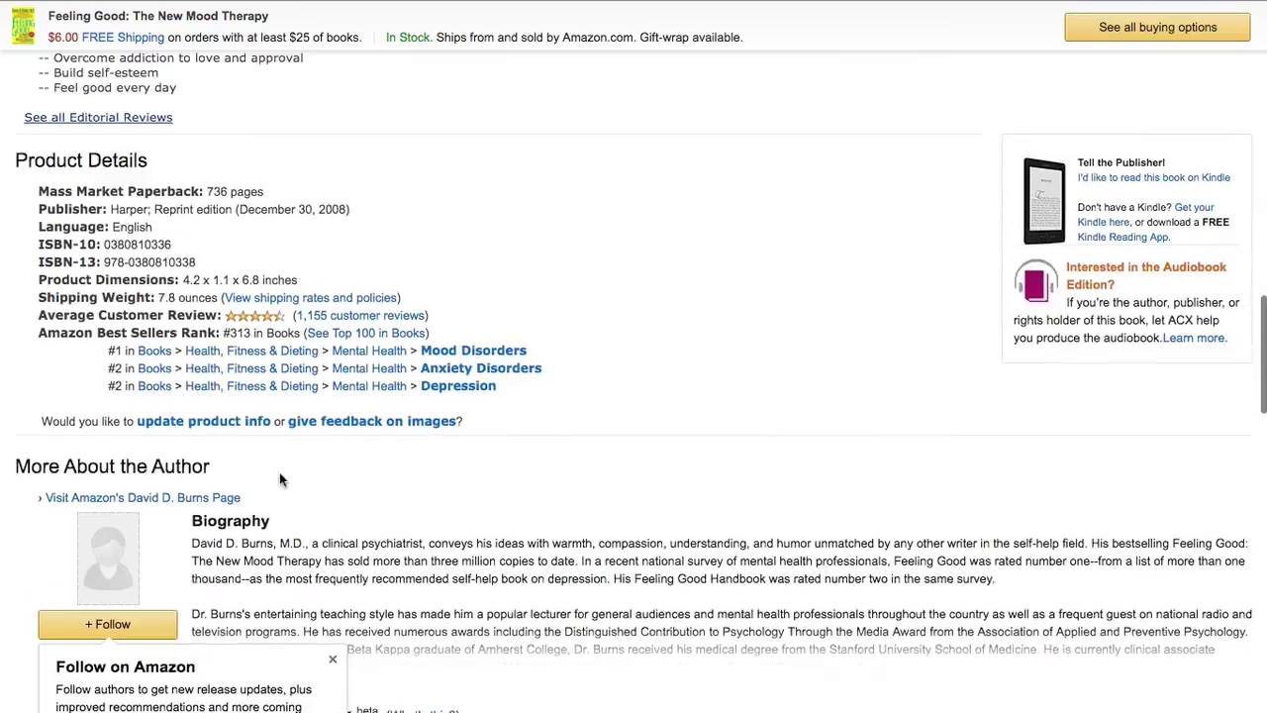
scroll(279, 480, "up", 15)
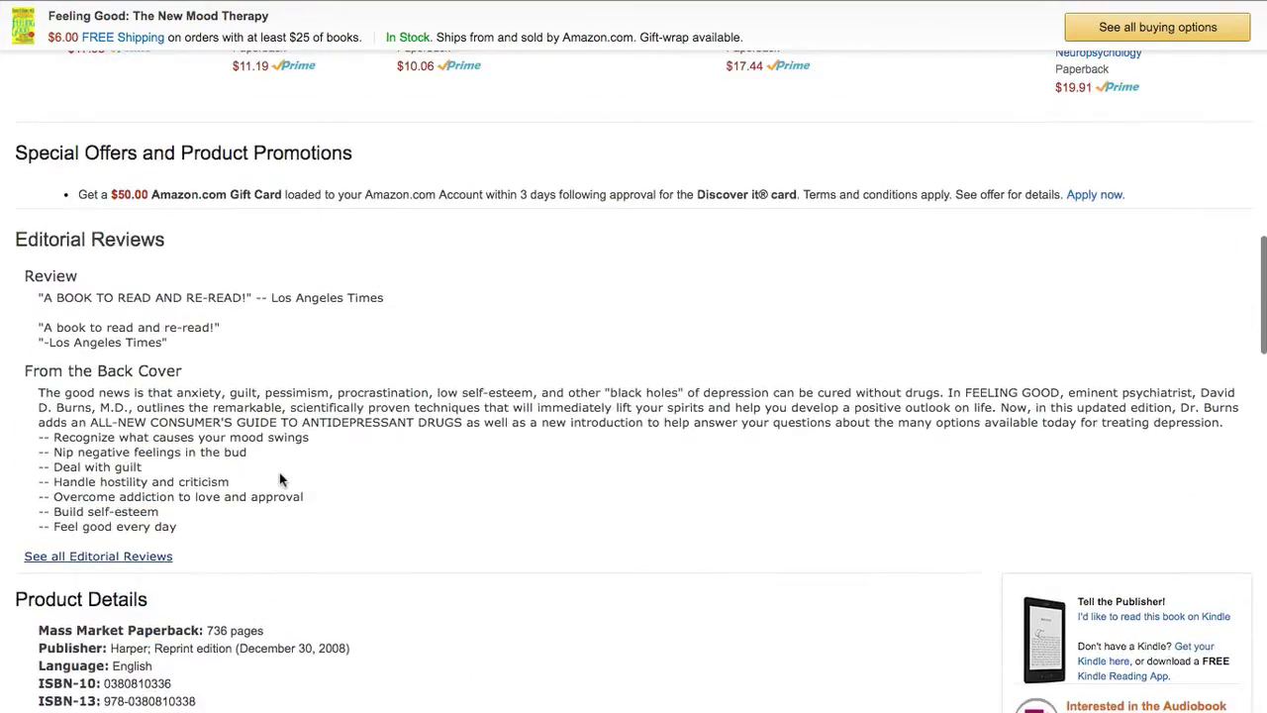
scroll(282, 480, "up", 15)
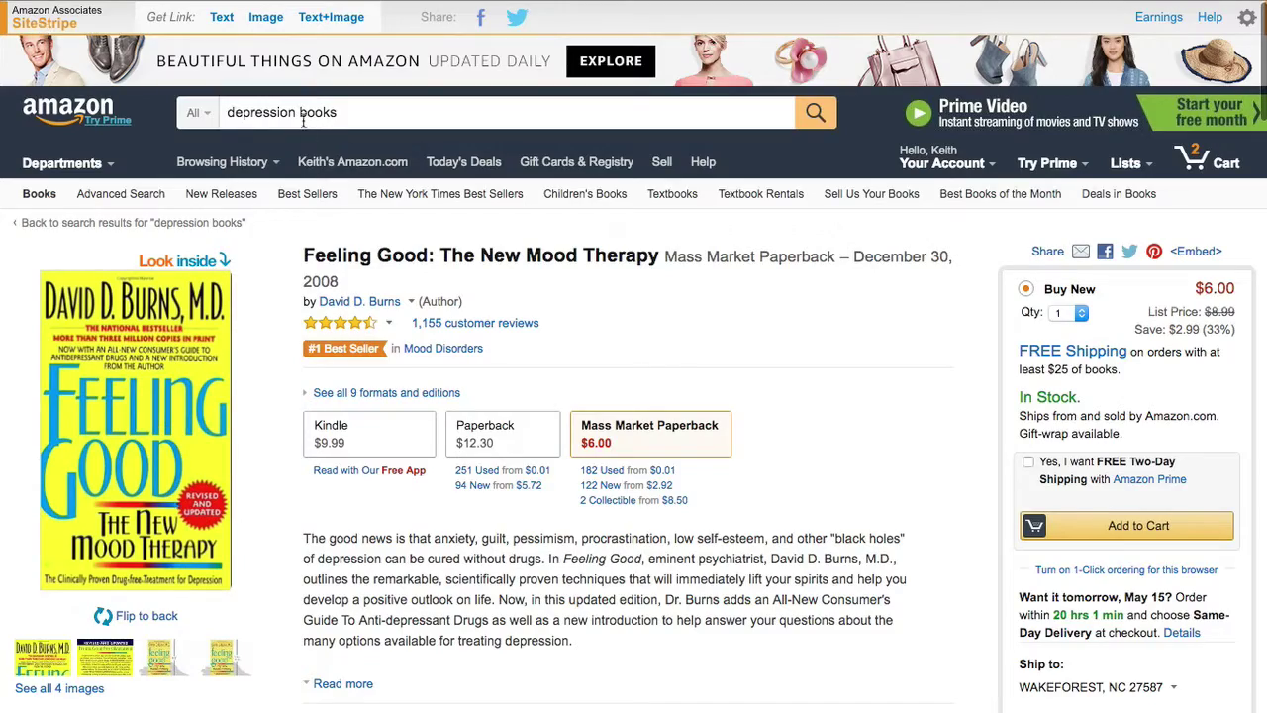
Step: Search Amazon for "depression pills" and open the 60-capsule Ex-Anxiety supplement
double_click(308, 114)
type("pills")
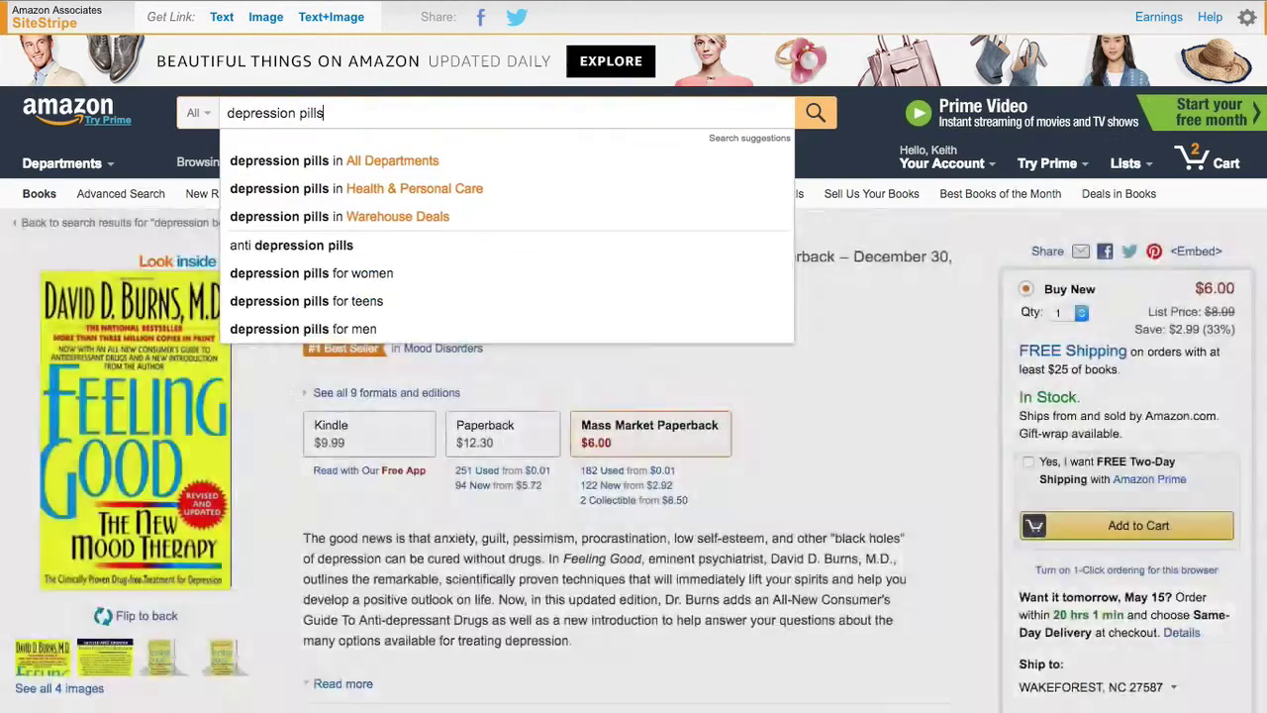
key("Return")
left_click(454, 373)
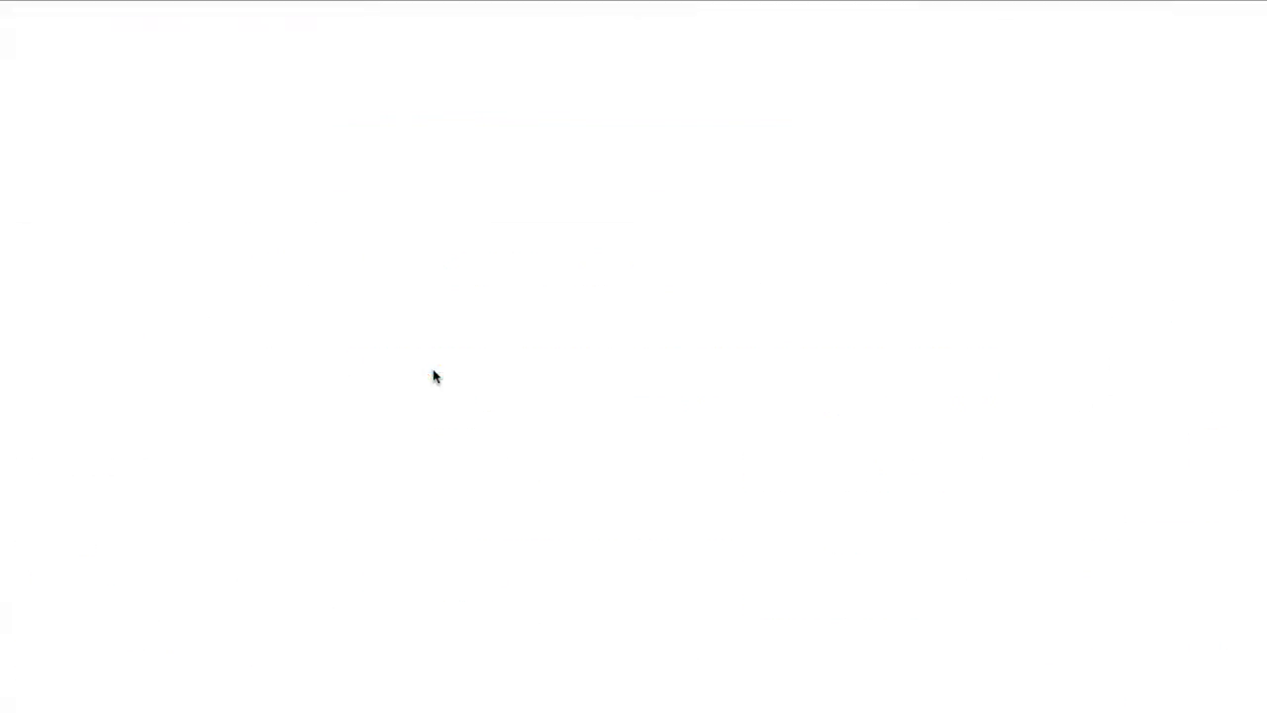
Step: Copy the supplement's ASIN B01806UGI6 into Additional Featured Product 1 of the What Causes Depression shop and accept the shop settings
scroll(319, 449, "down", 5)
scroll(319, 449, "down", 15)
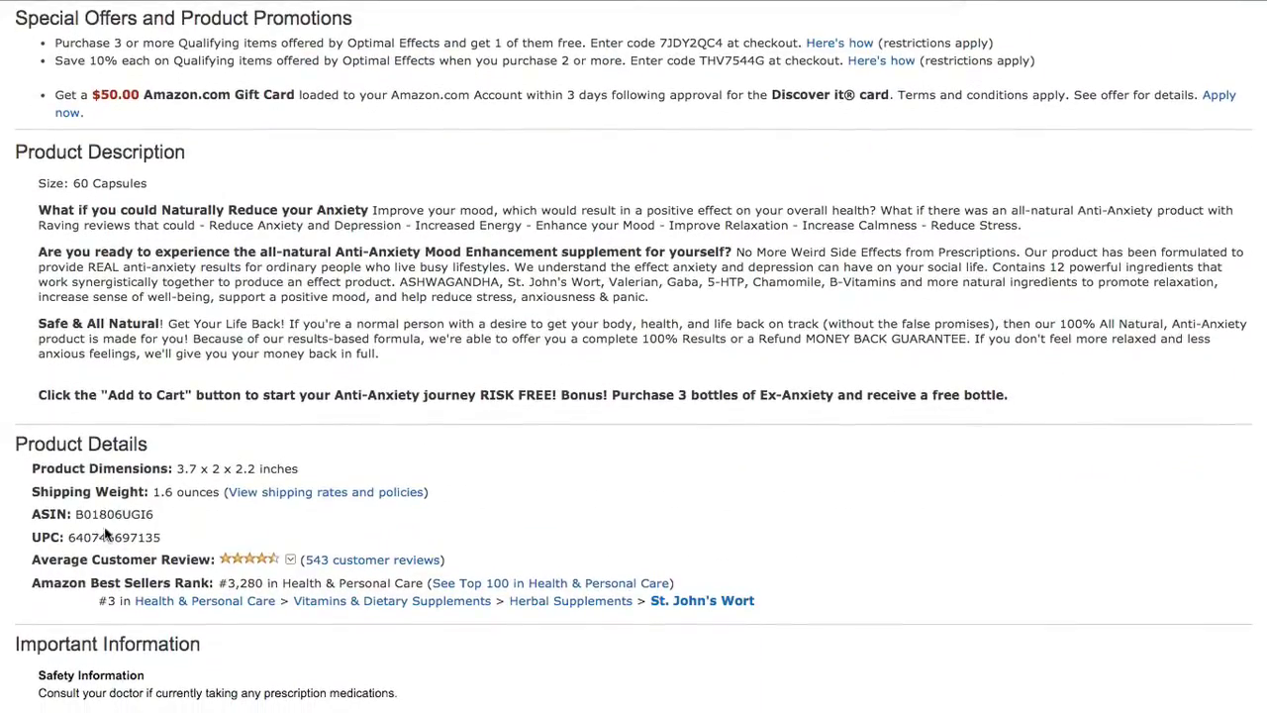
double_click(105, 513)
key("ctrl+c")
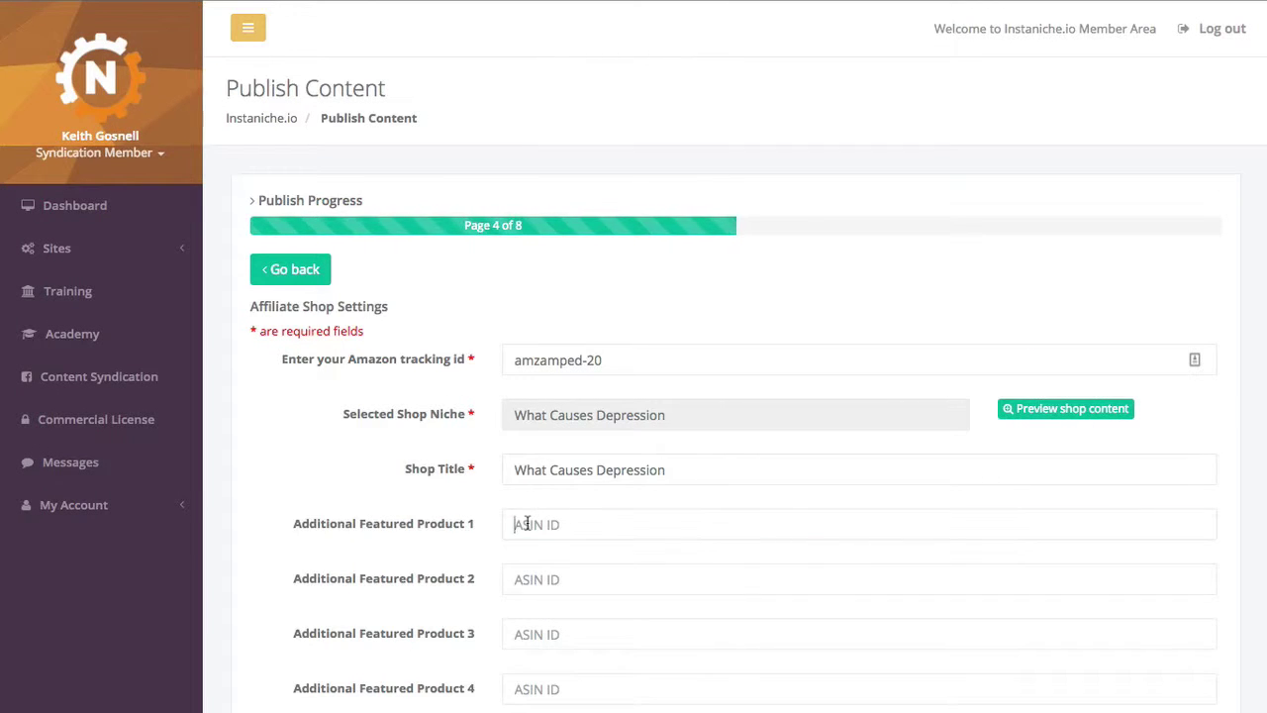
left_click(526, 522)
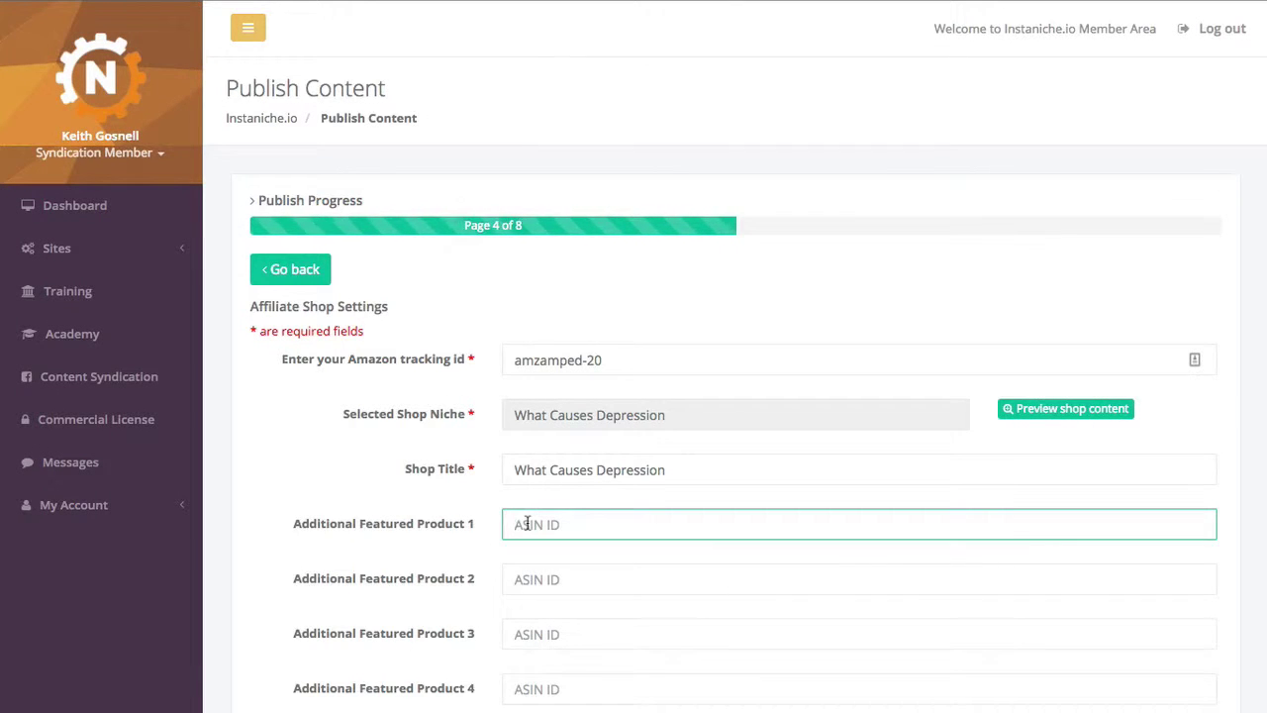
key("ctrl+v")
scroll(679, 602, "down", 2)
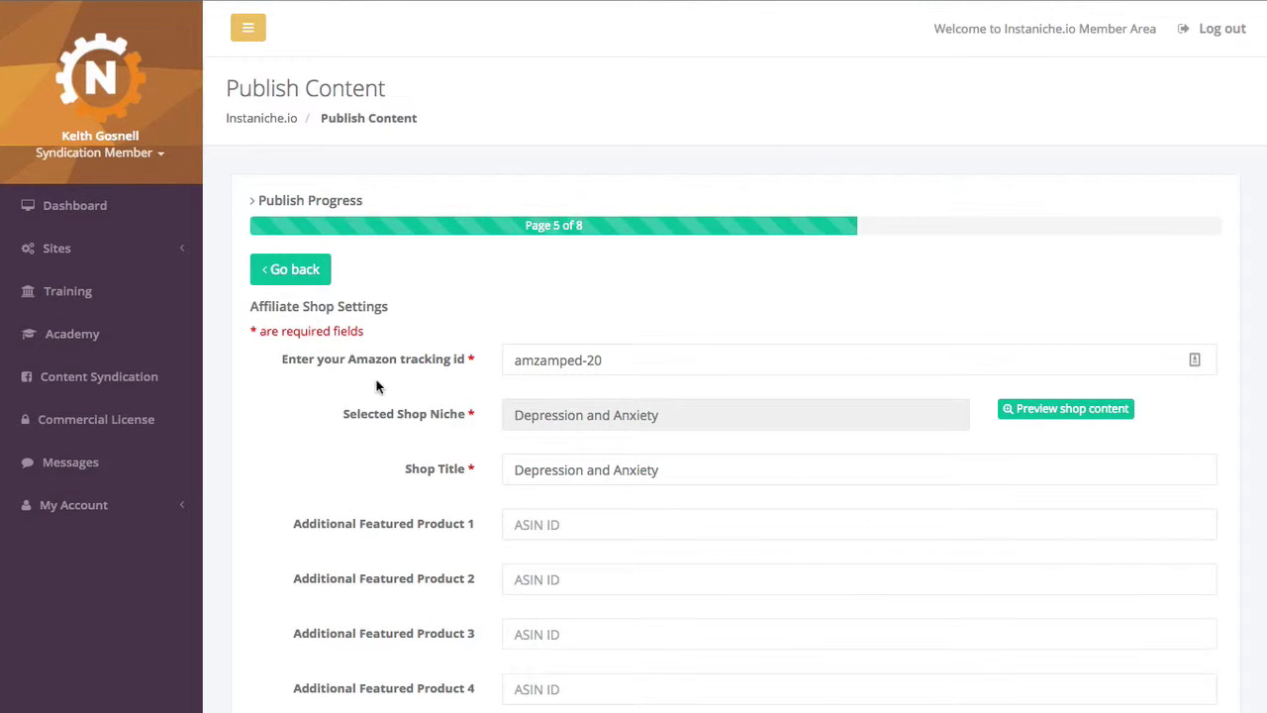
Step: Preview the Depression and Anxiety shop's products, close the preview, and accept the settings of this shop and the Treatment for Depression shop
scroll(442, 490, "down", 2)
scroll(442, 490, "up", 1)
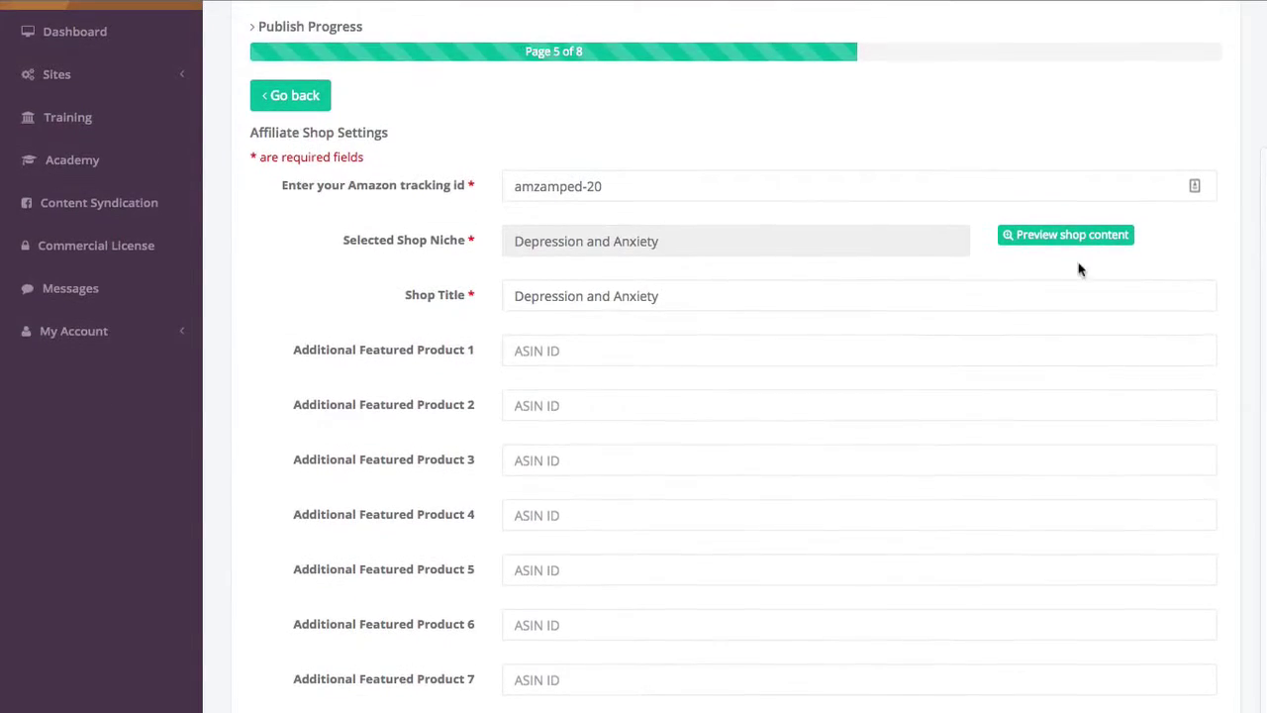
left_click(1067, 234)
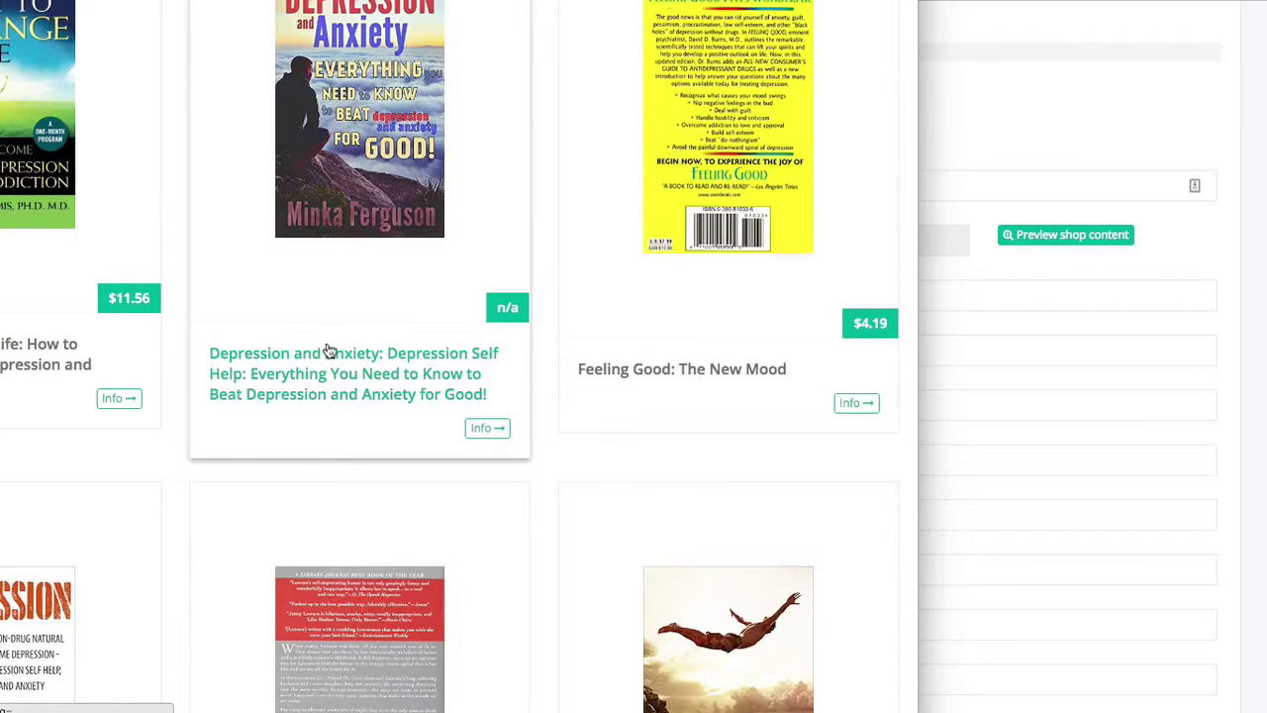
scroll(328, 352, "down", 8)
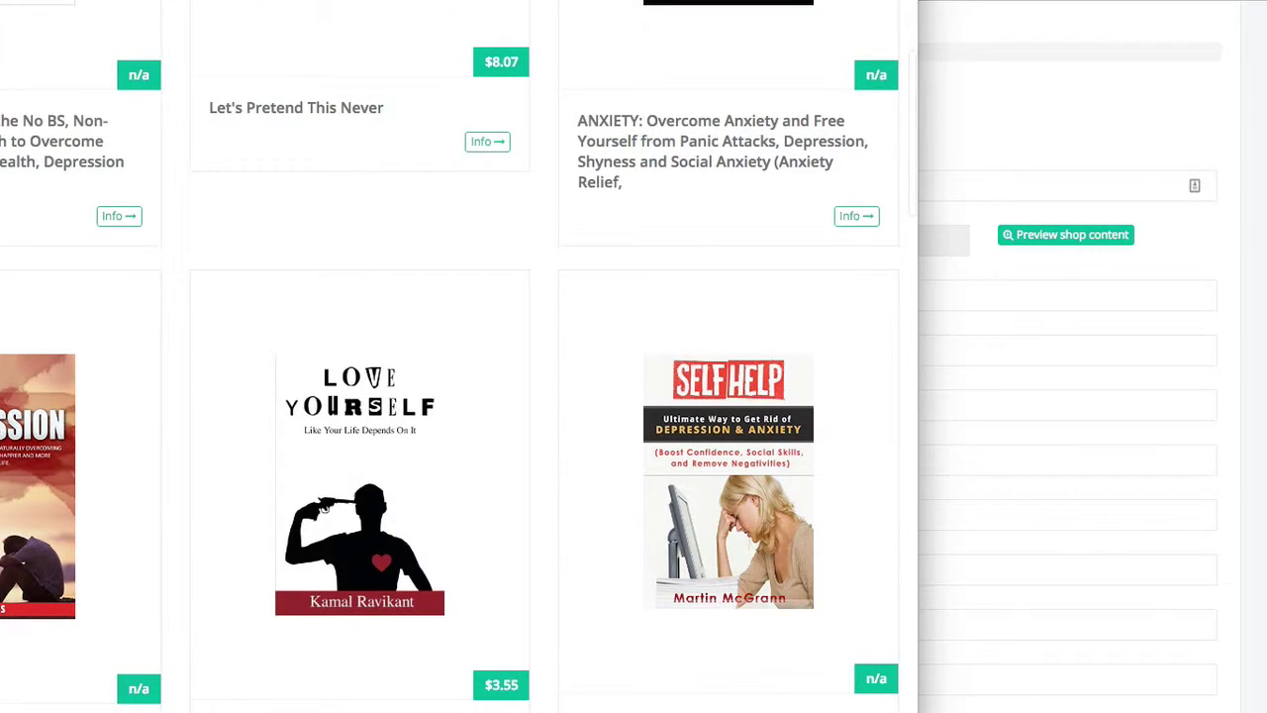
key("super+w")
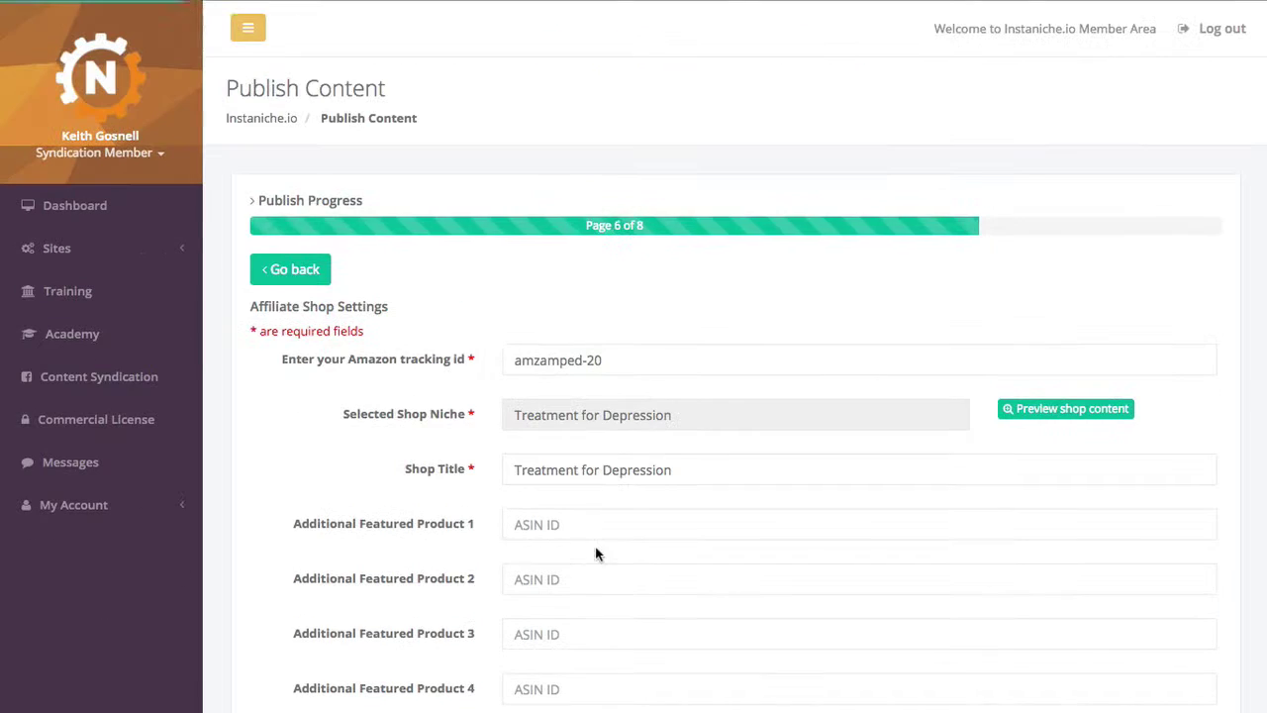
scroll(633, 495, "down", 3)
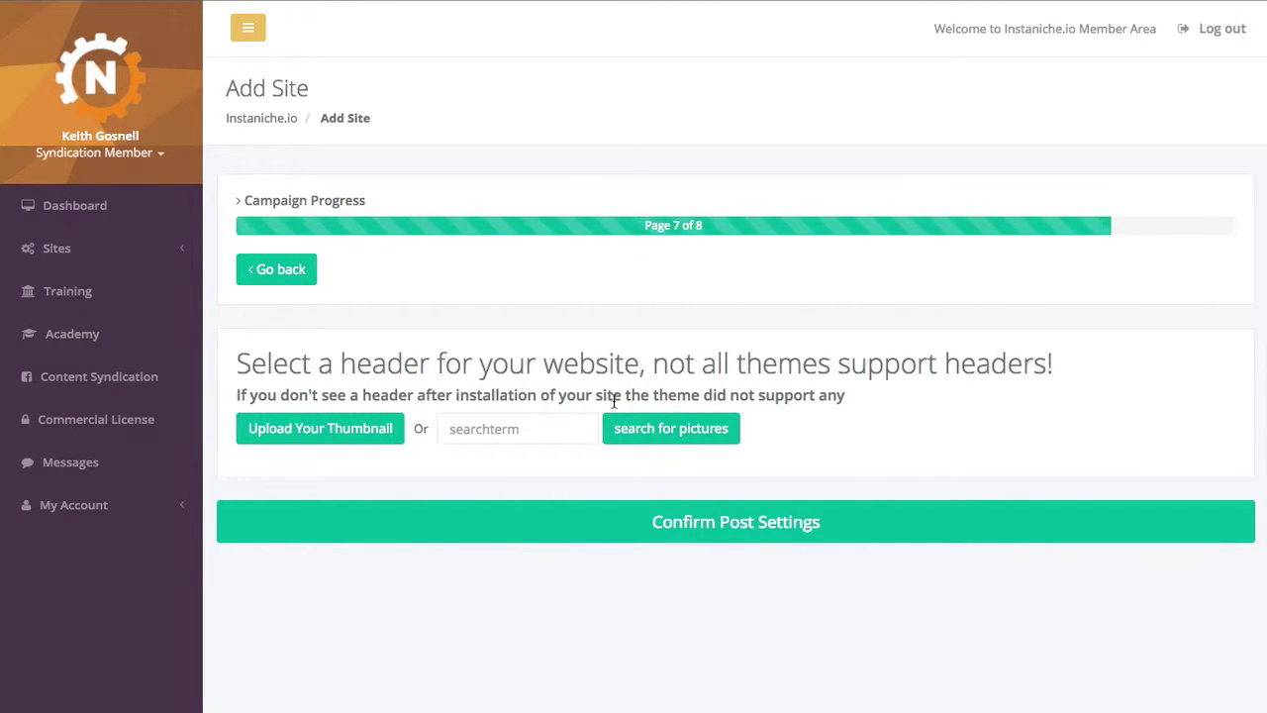
left_click(503, 431)
key("ctrl+v")
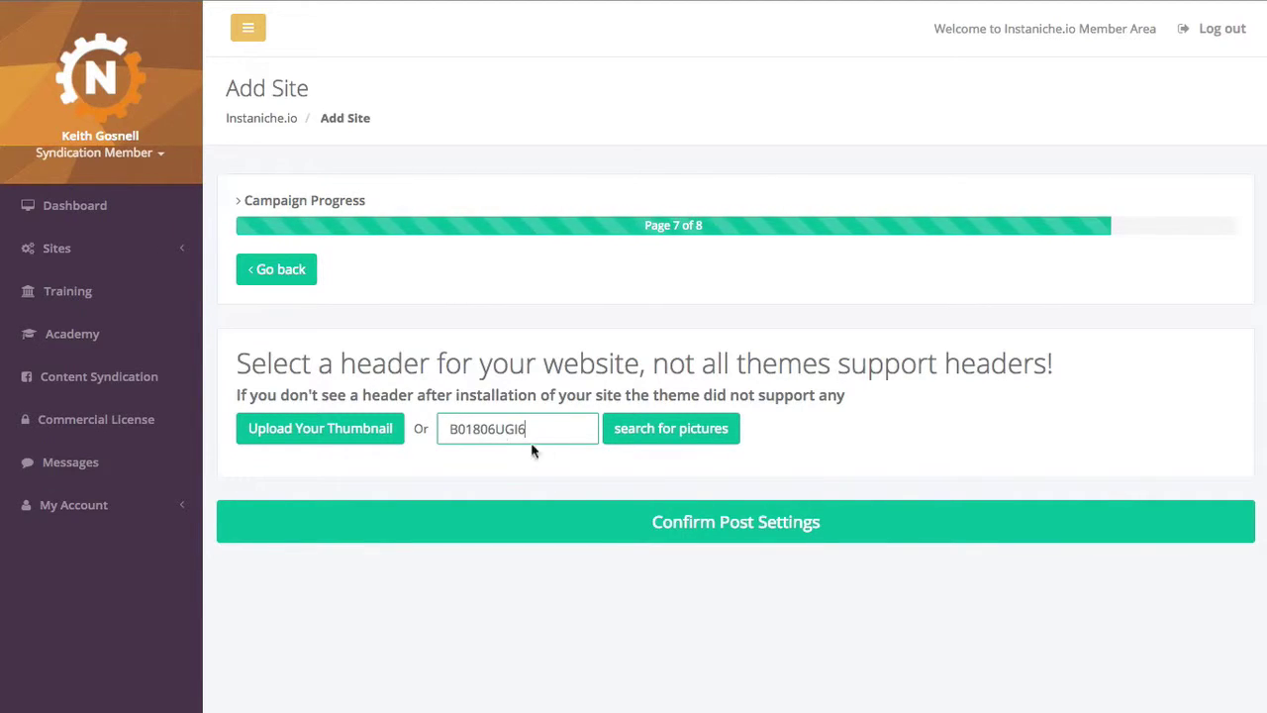
left_click(650, 429)
Step: Search for website header pictures with the term "depression" and look through the results
double_click(510, 428)
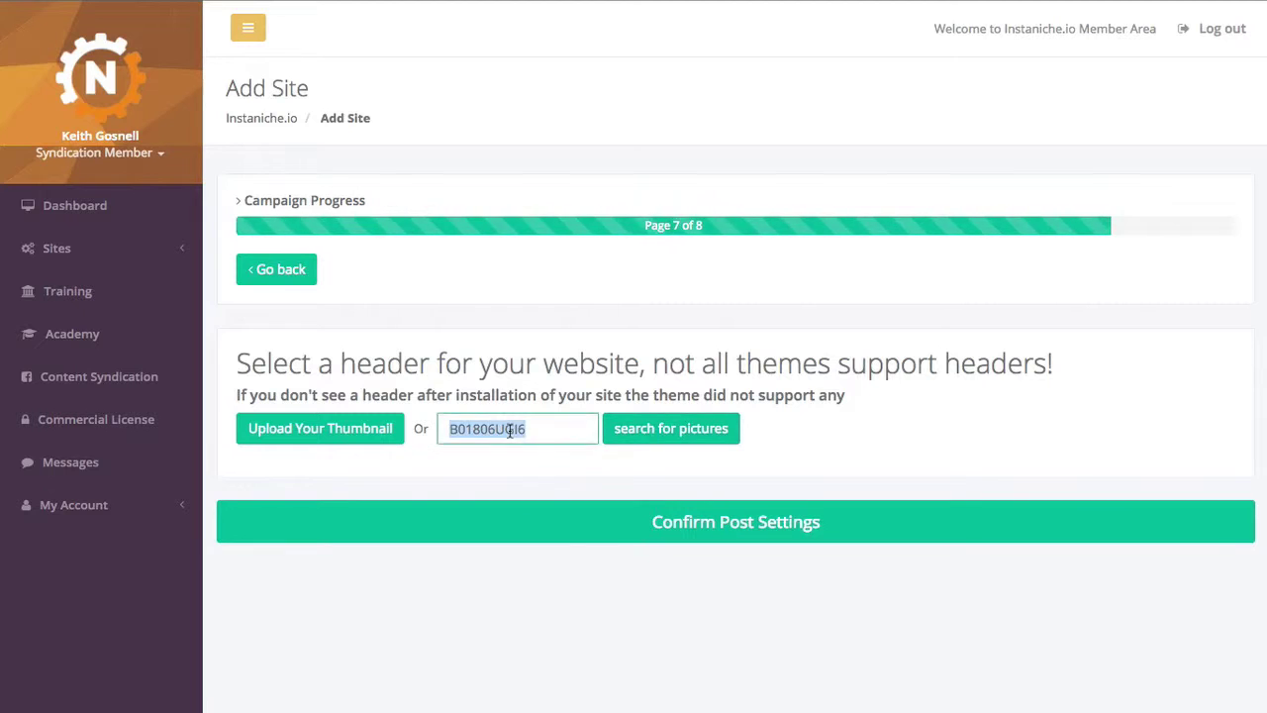
type("depression")
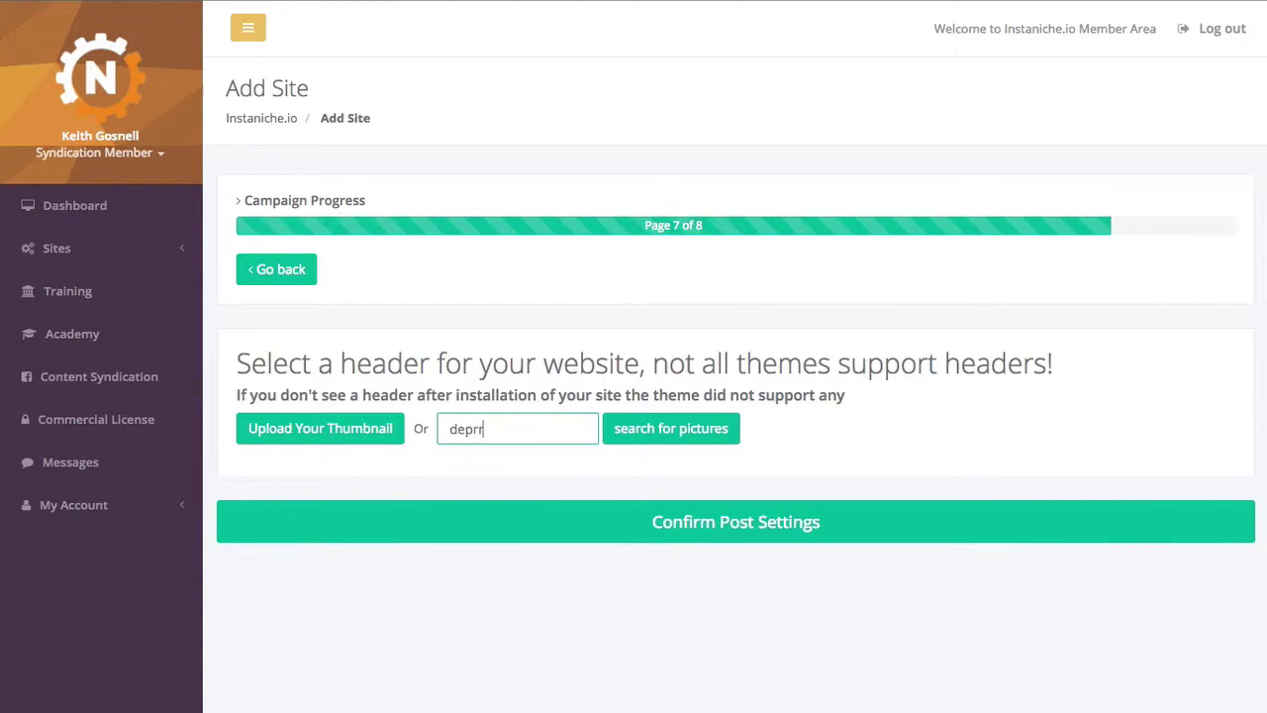
left_click(688, 431)
scroll(775, 524, "down", 1)
scroll(775, 525, "down", 4)
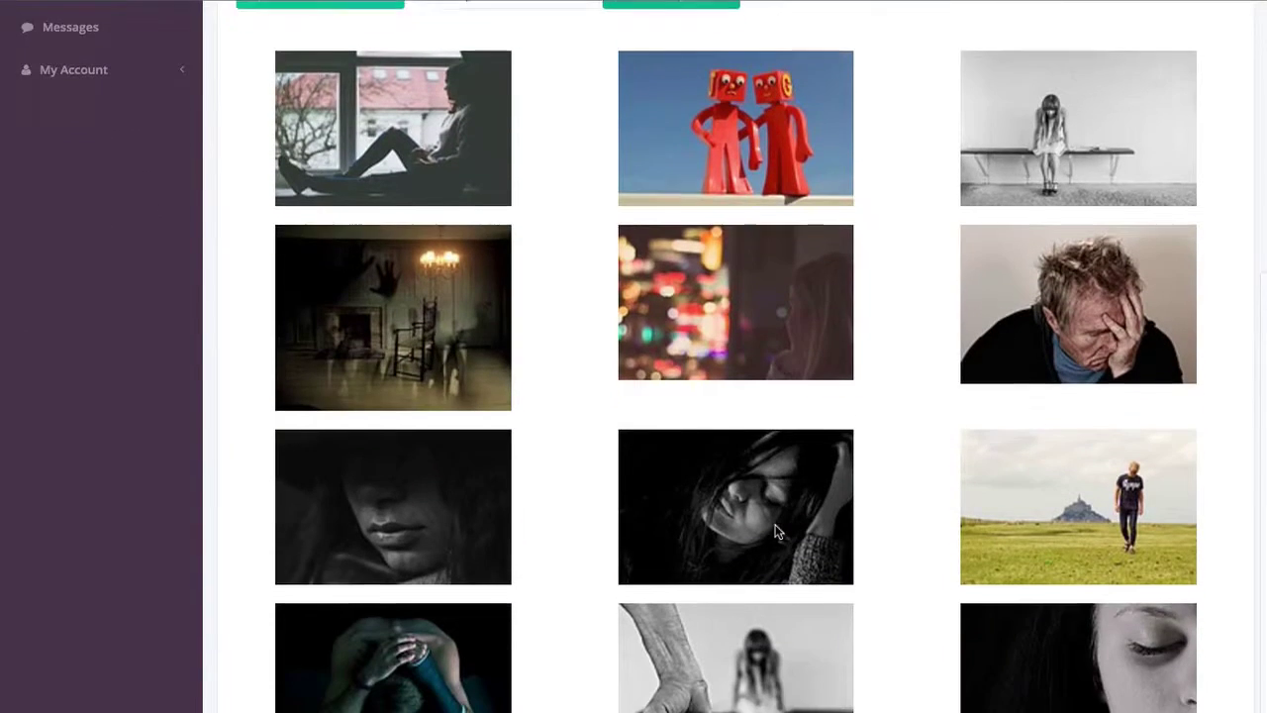
scroll(775, 532, "down", 1)
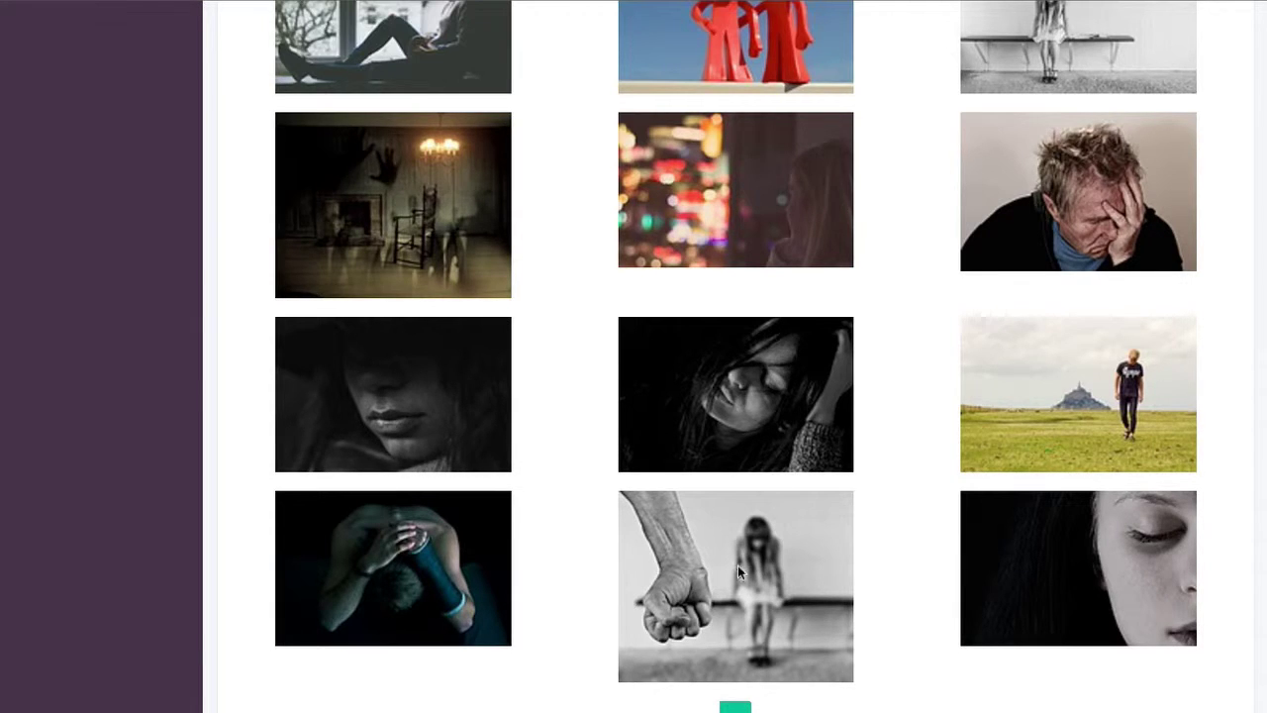
Step: Choose the dark close-up of the woman's closed eye, shift the crop slightly upward, and confirm it as the header image
left_click(1116, 613)
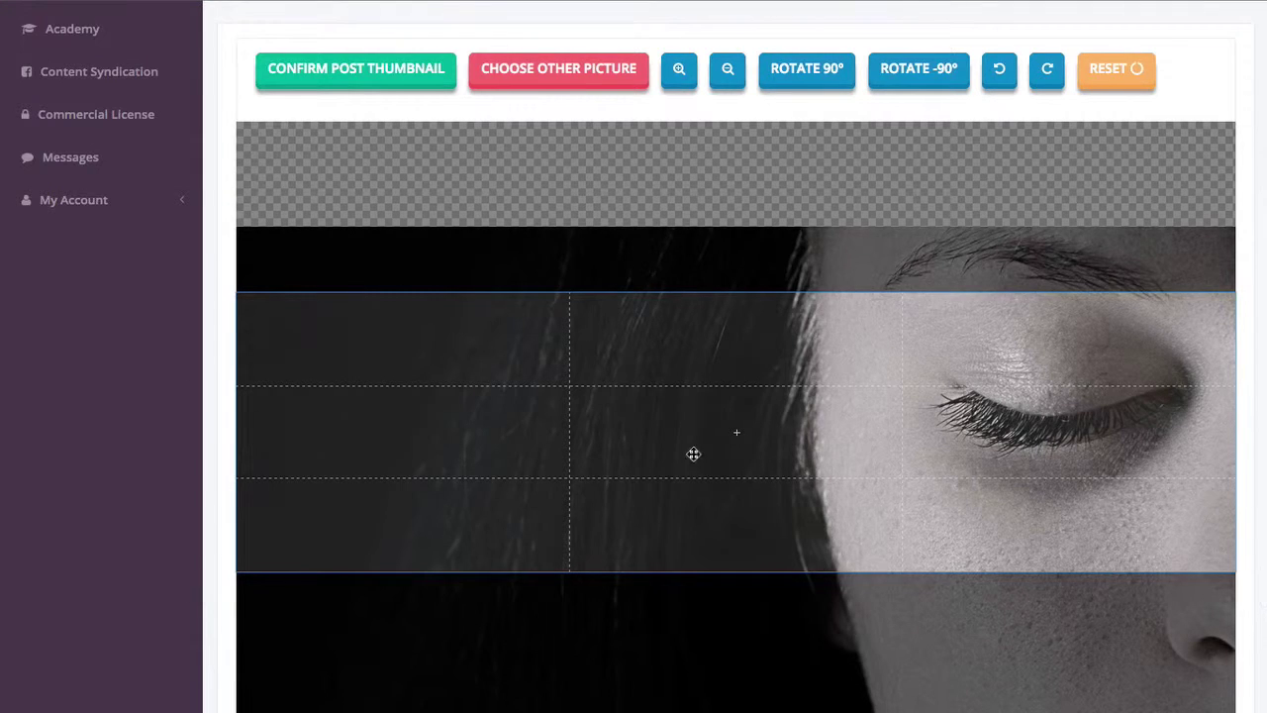
left_click_drag(693, 458, 692, 446)
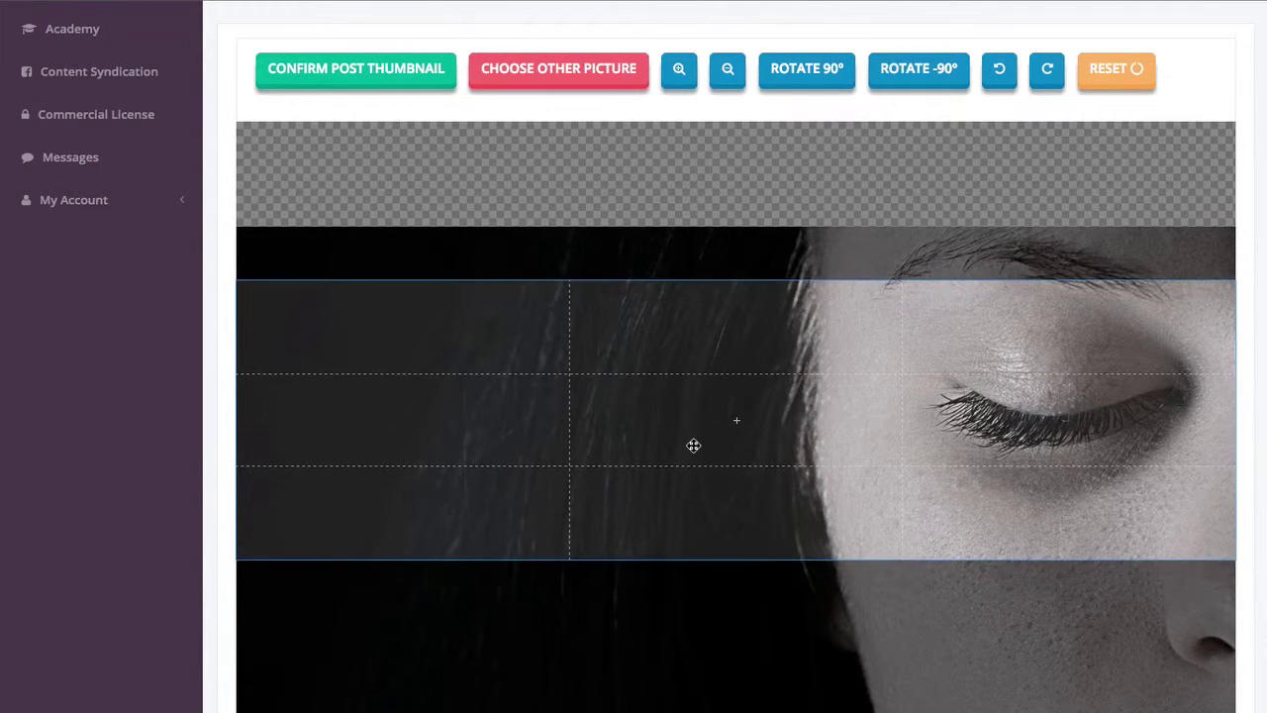
left_click(347, 74)
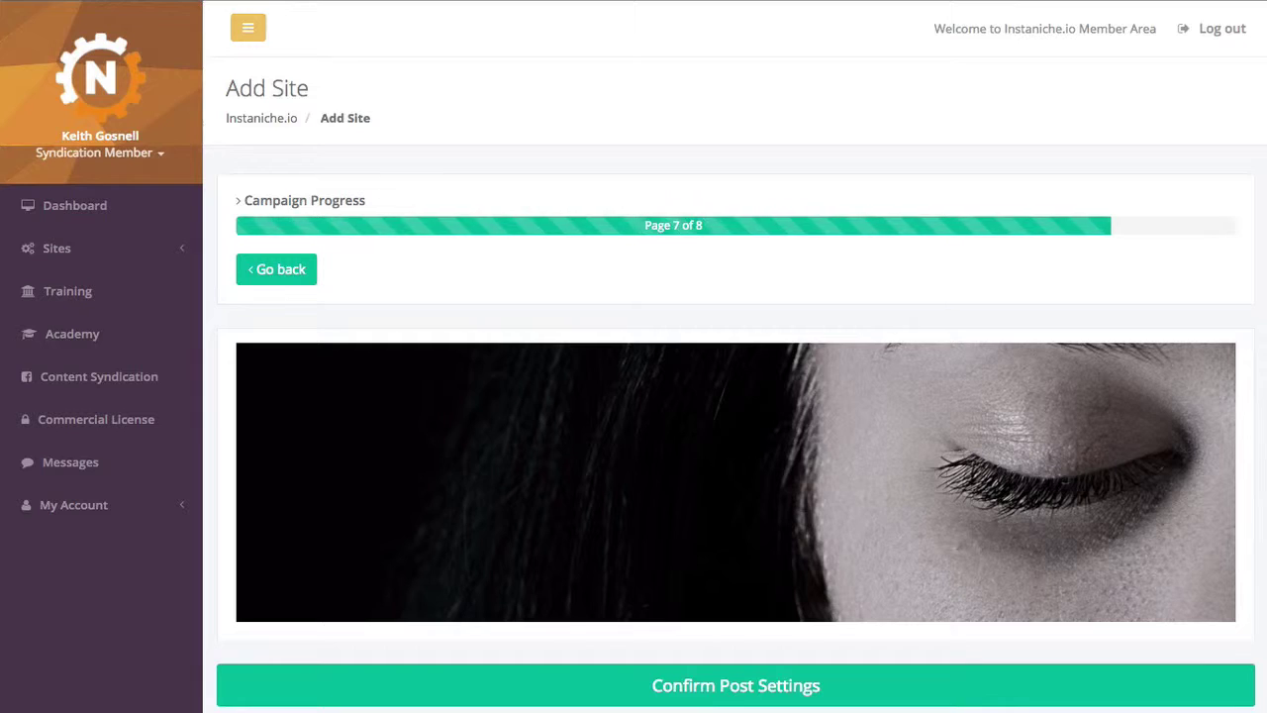
Step: Confirm the header settings and start building the site depressed-information.com
left_click(718, 691)
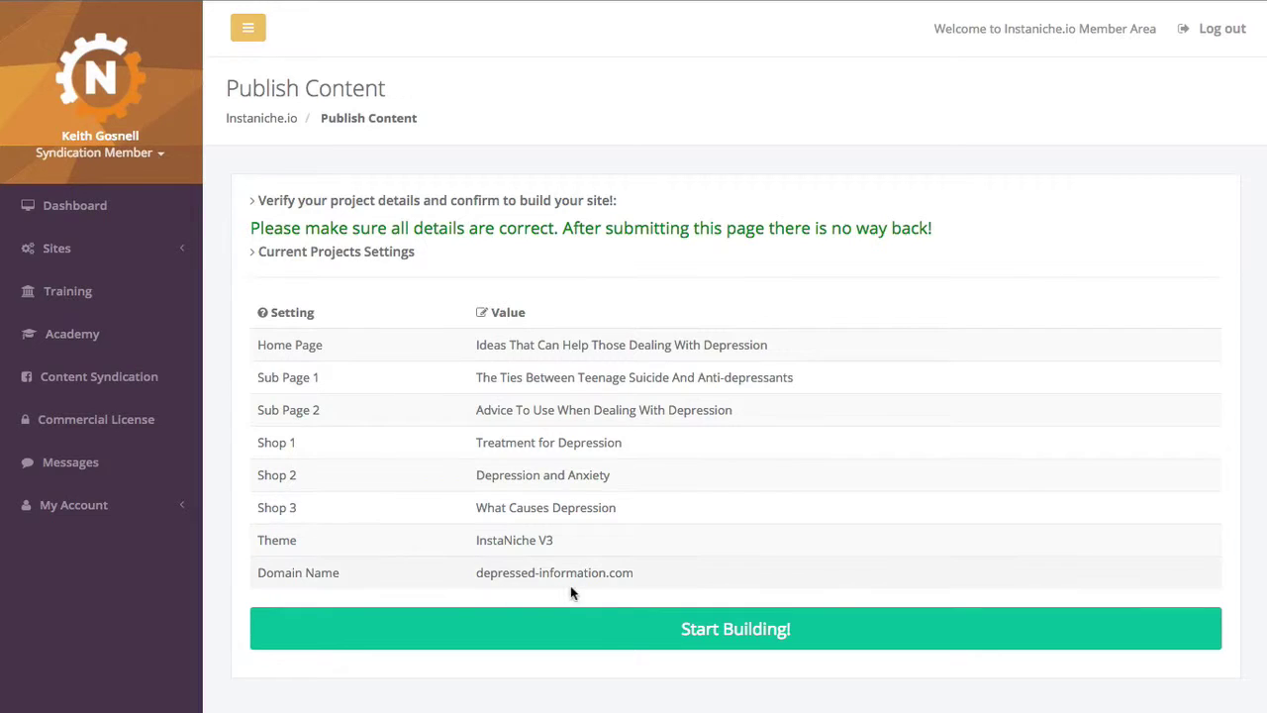
left_click(756, 633)
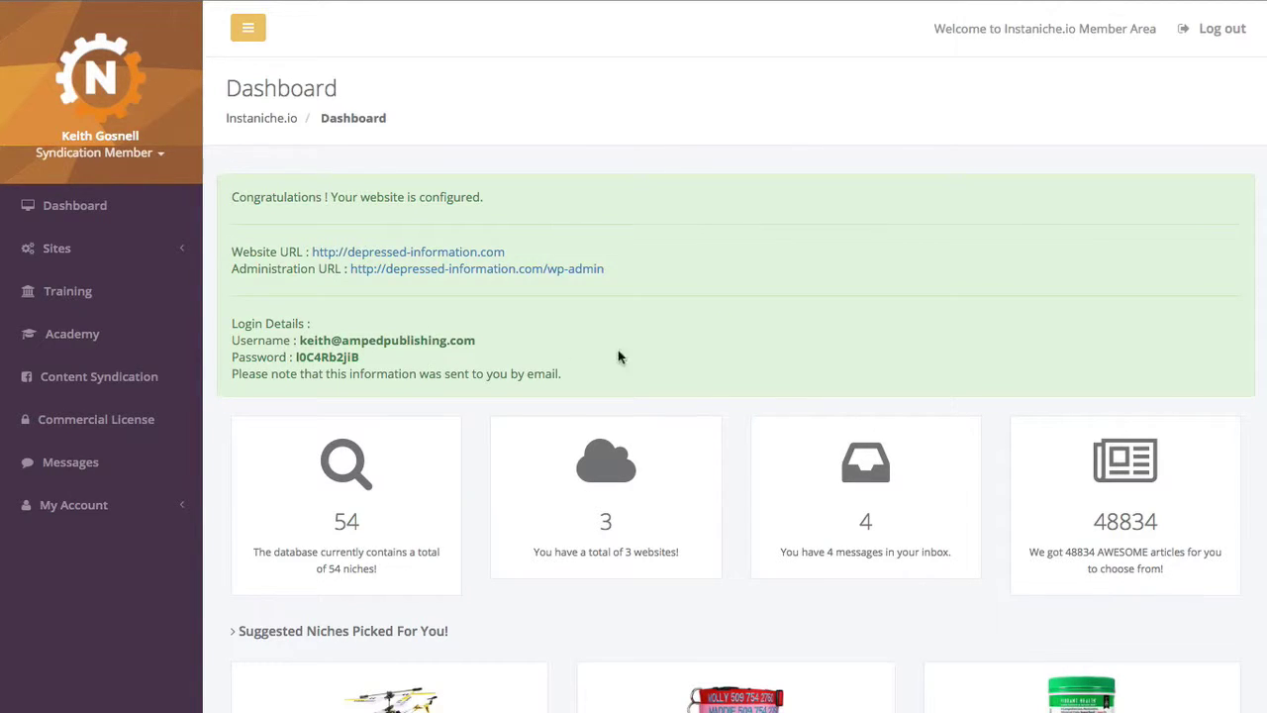
Step: Open the content publishing page of the Depression site in My websites and return to the dashboard overview
scroll(686, 353, "down", 4)
scroll(681, 290, "down", 1)
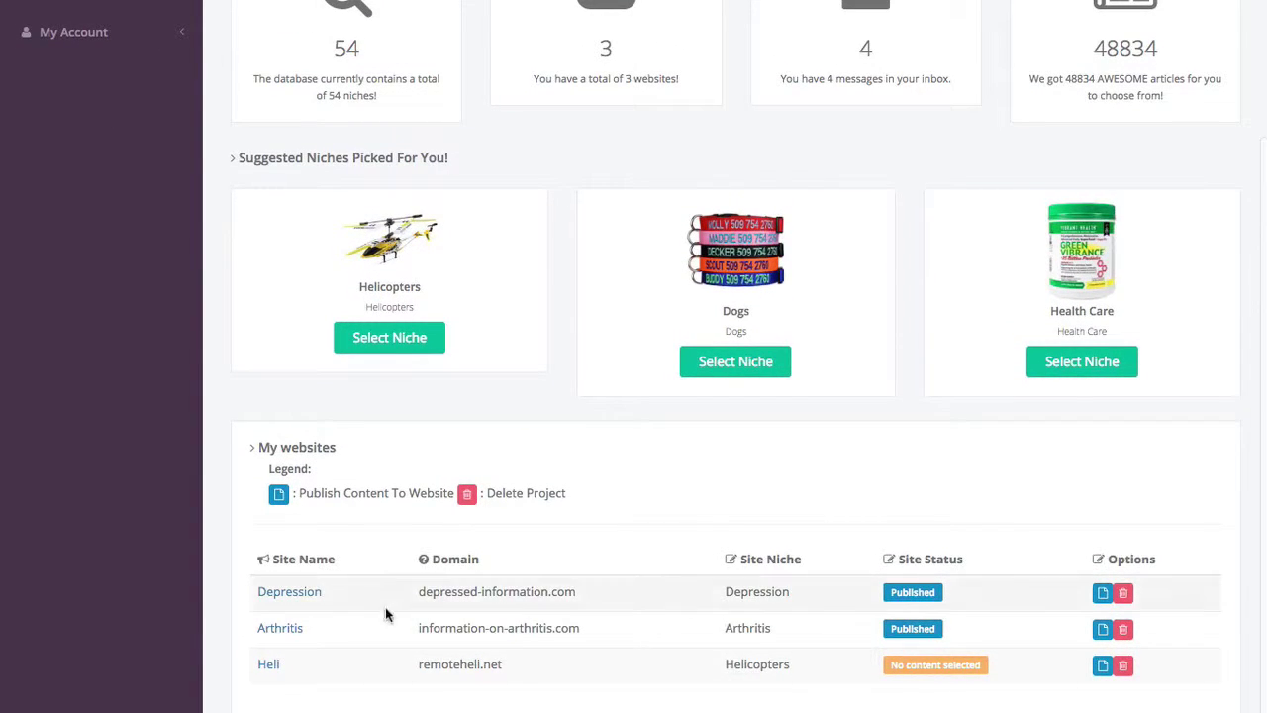
left_click(1104, 593)
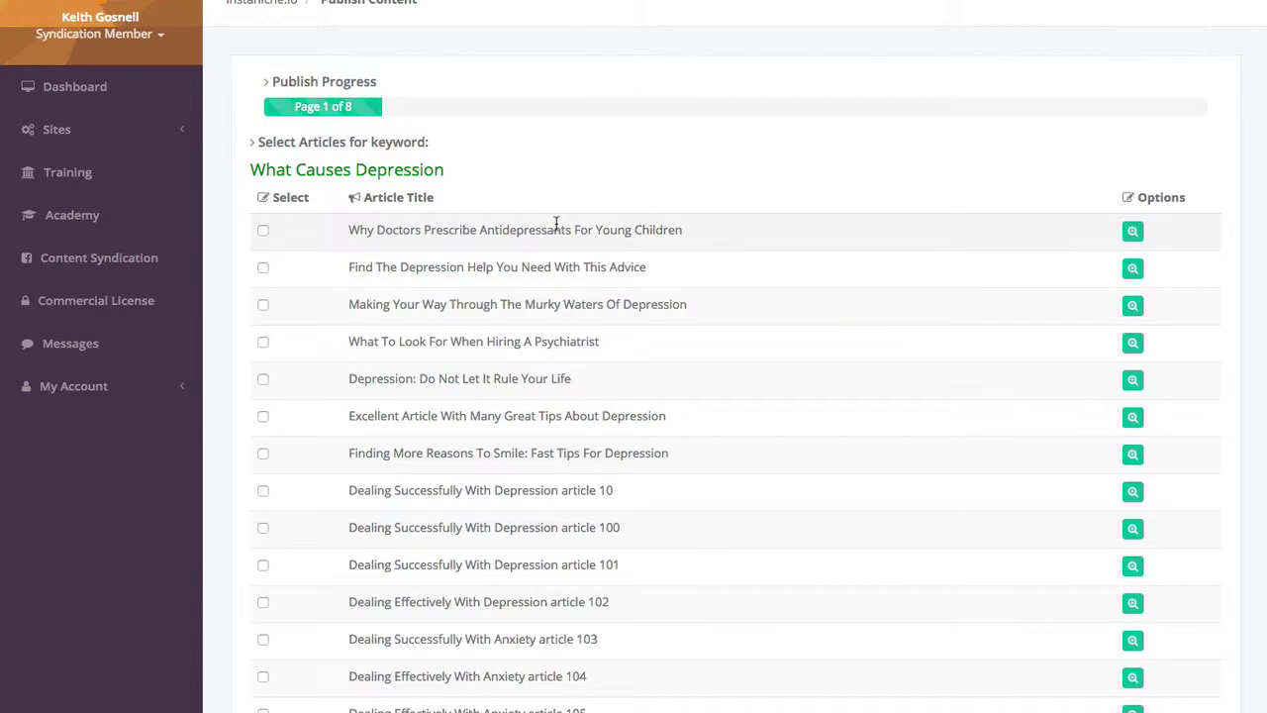
left_click(69, 88)
scroll(619, 268, "down", 3)
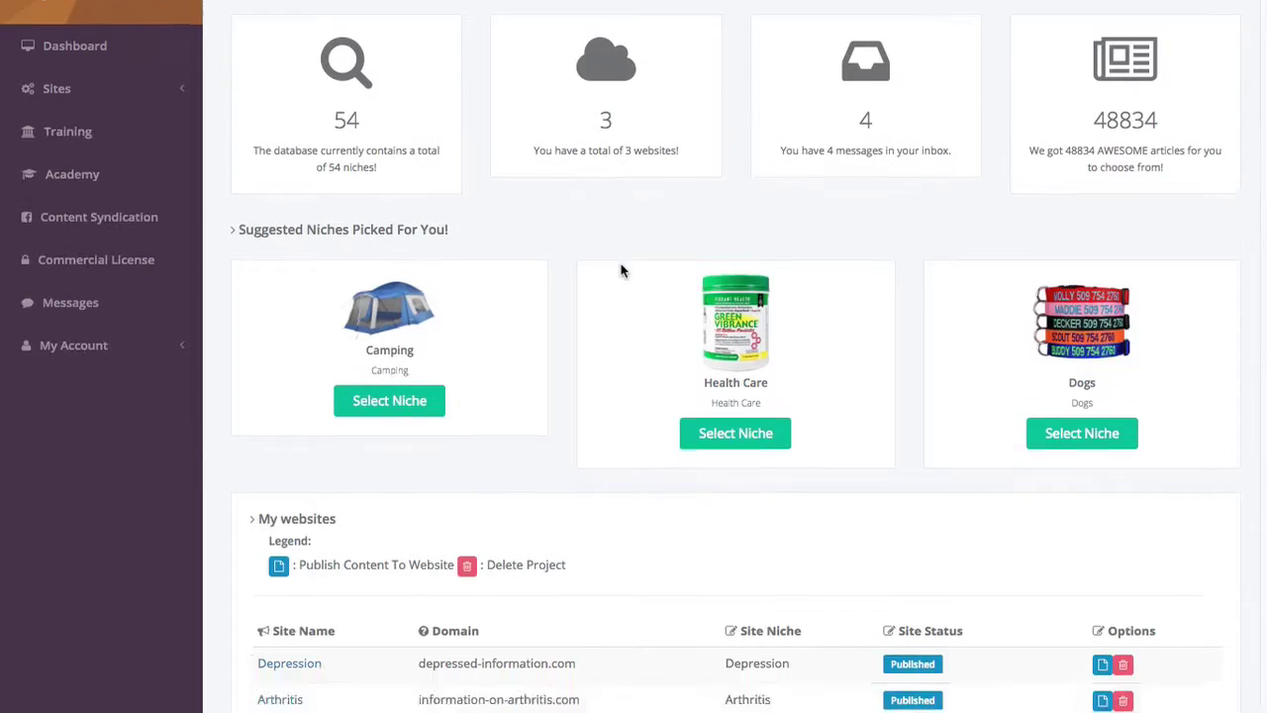
scroll(826, 375, "up", 3)
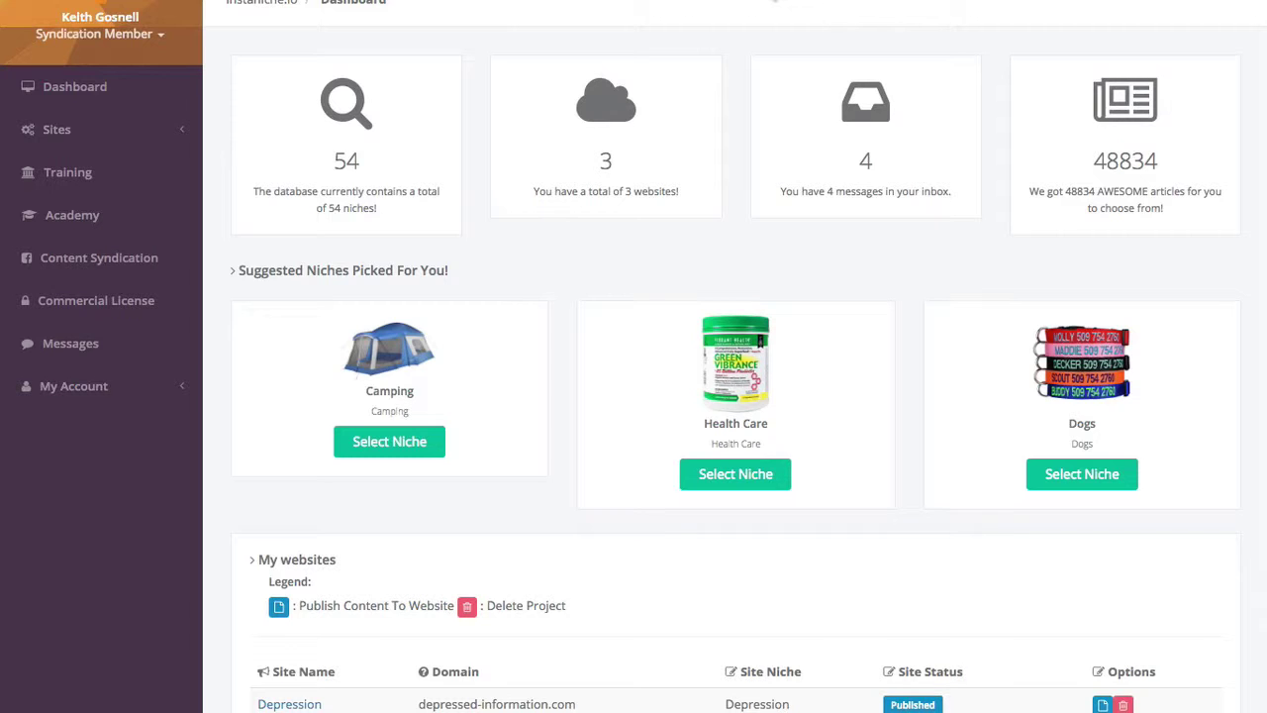
scroll(634, 356, "up", 3)
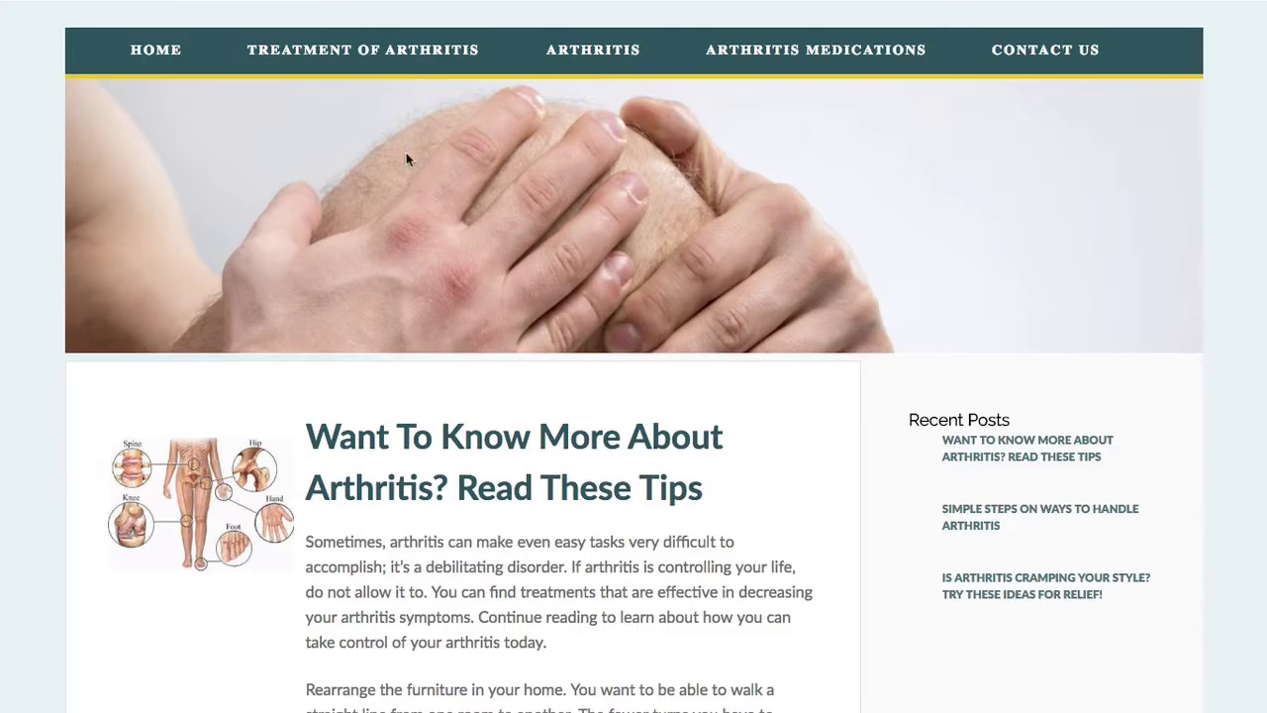
Step: Look through the arthritis website's home page, from the main article and video down to the recommended reviews
scroll(513, 382, "down", 20)
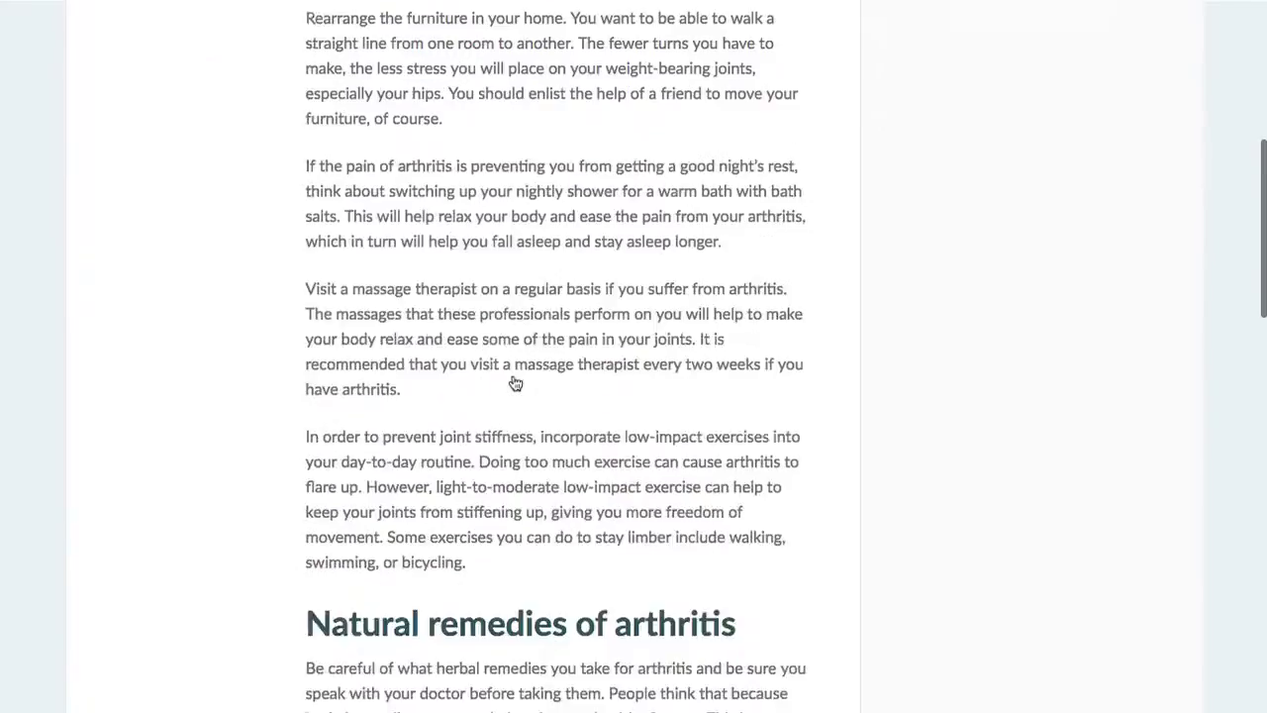
scroll(512, 379, "up", 1)
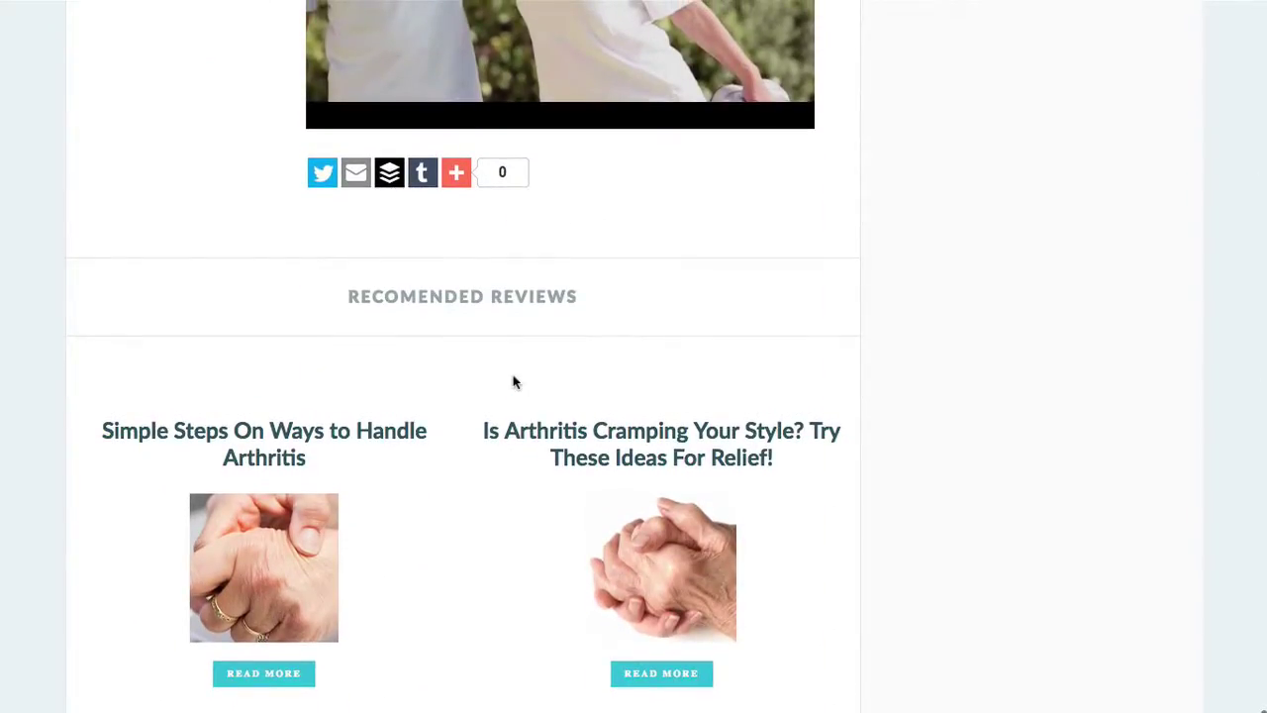
scroll(547, 345, "up", 1)
scroll(548, 345, "up", 20)
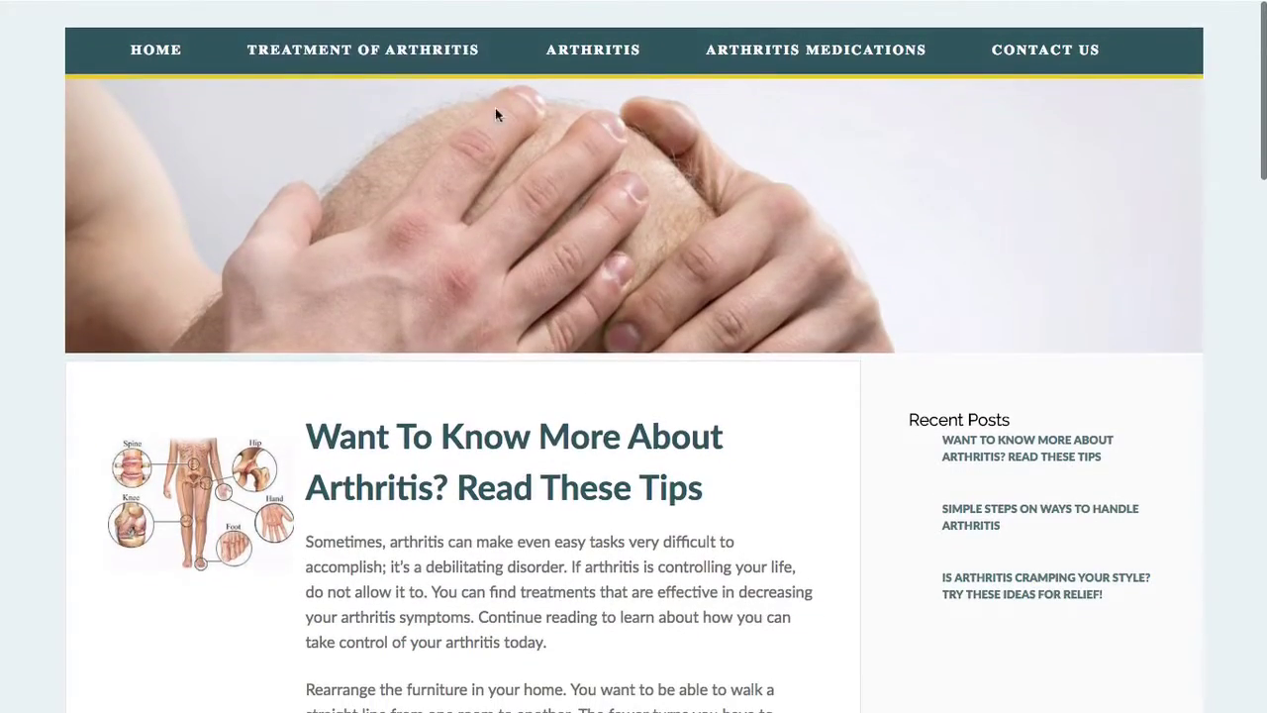
Step: Look through the products on the Treatment of Arthritis shop page and open the Arthritis page
left_click(465, 50)
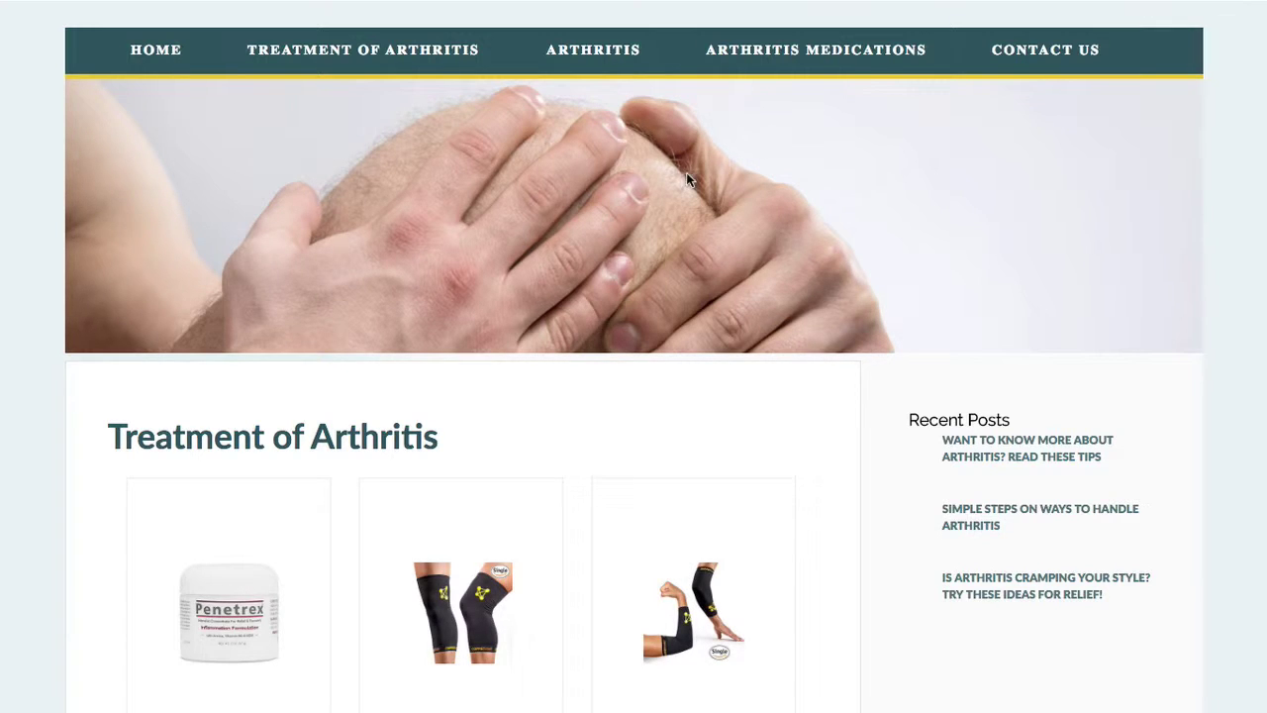
scroll(502, 282, "down", 15)
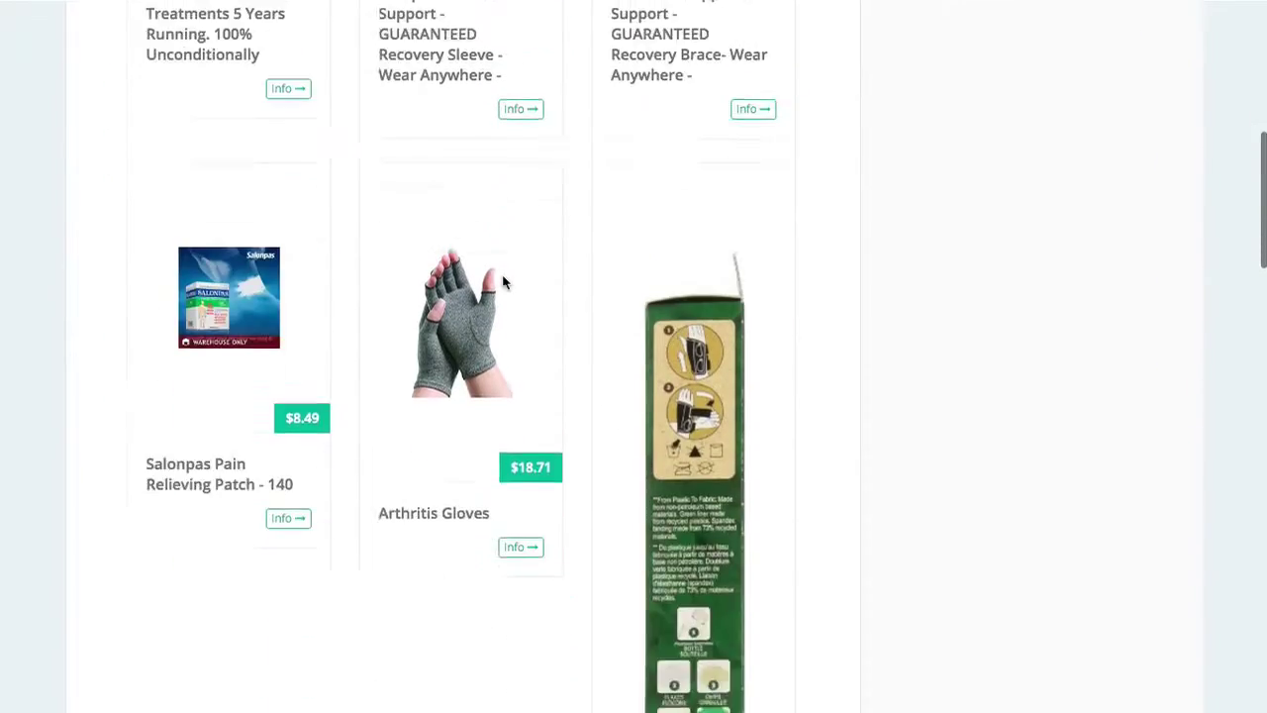
scroll(503, 282, "down", 10)
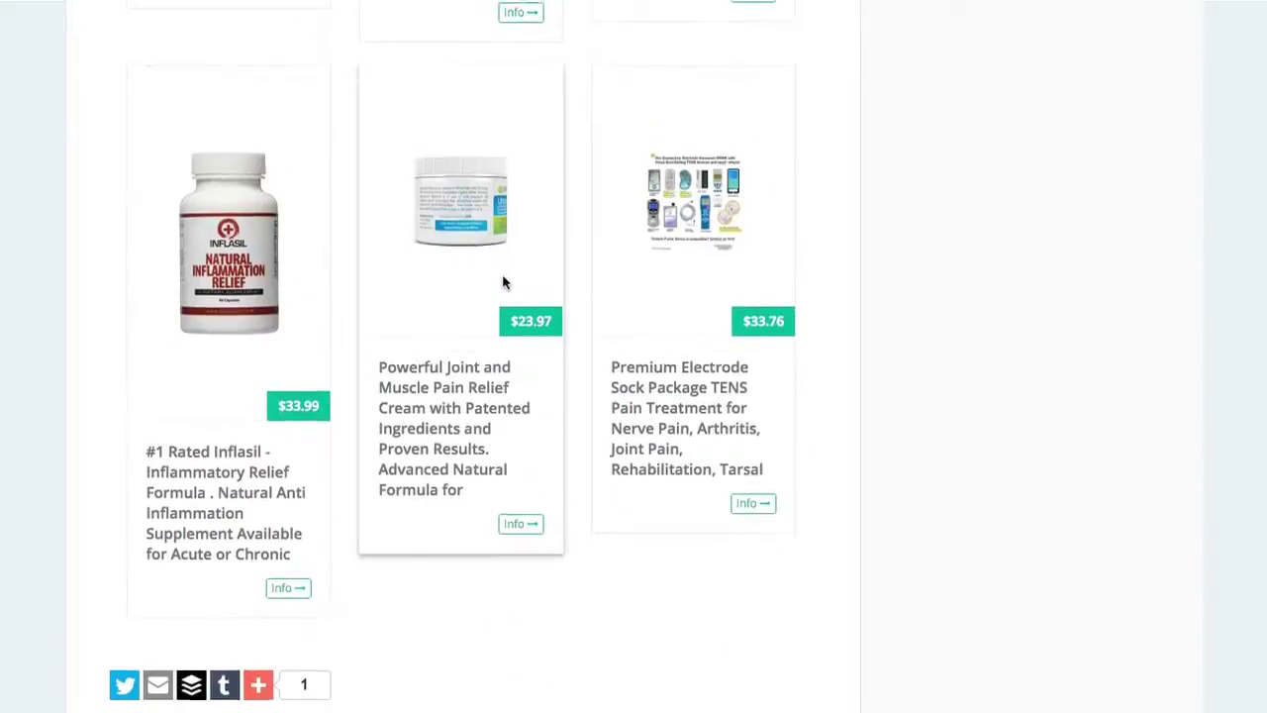
scroll(503, 282, "up", 20)
scroll(502, 282, "down", 1)
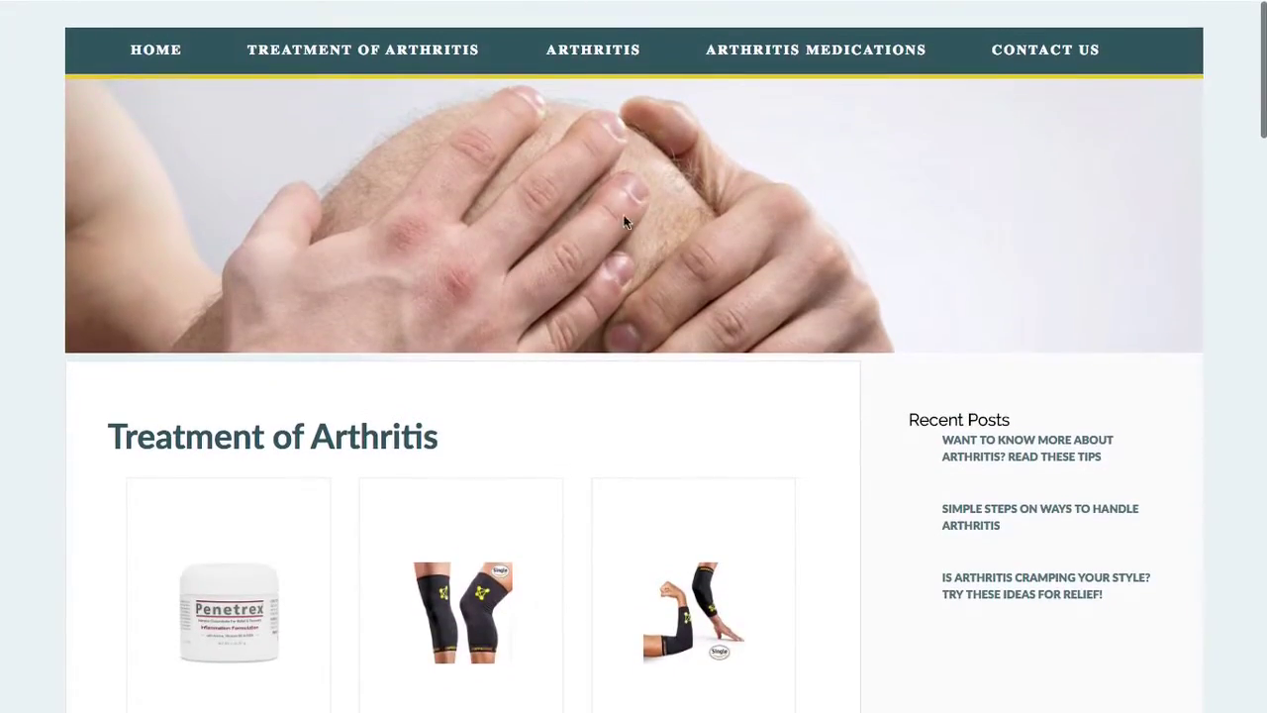
left_click(592, 62)
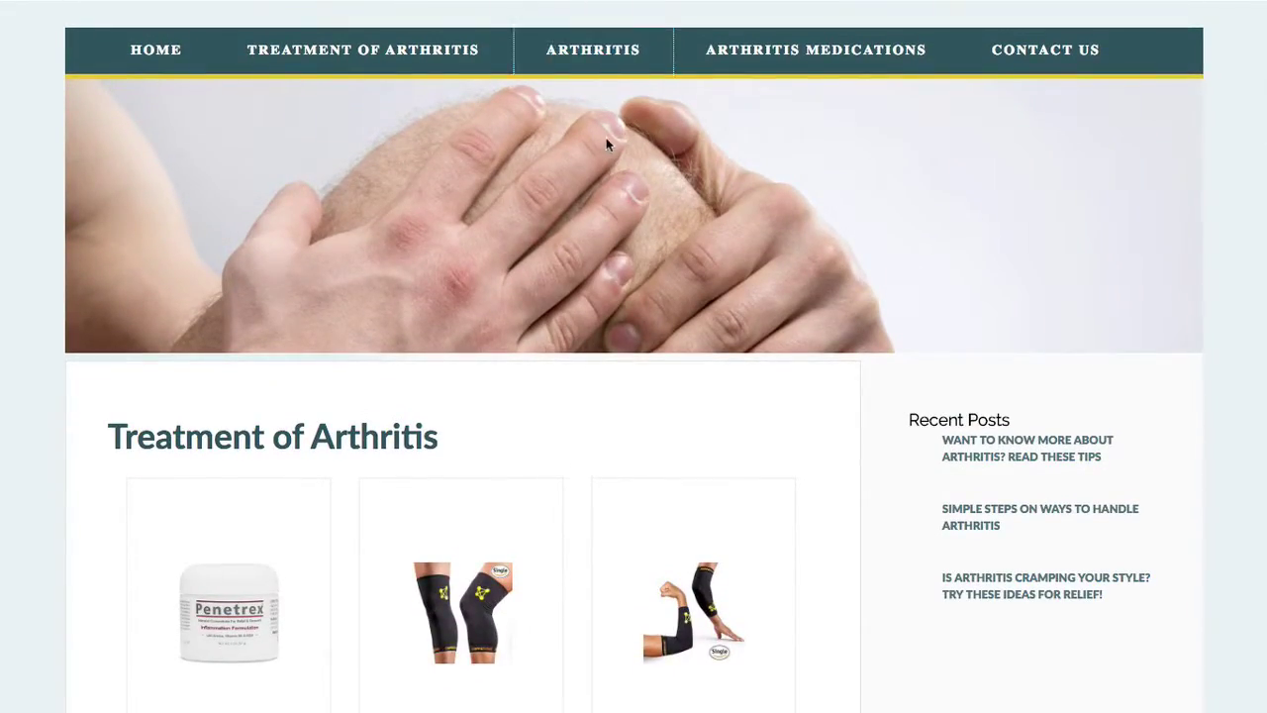
Step: Return to the arthritis site's home page and look through the recent post "Simple Steps On Ways to Handle Arthritis" with its video
left_click(161, 51)
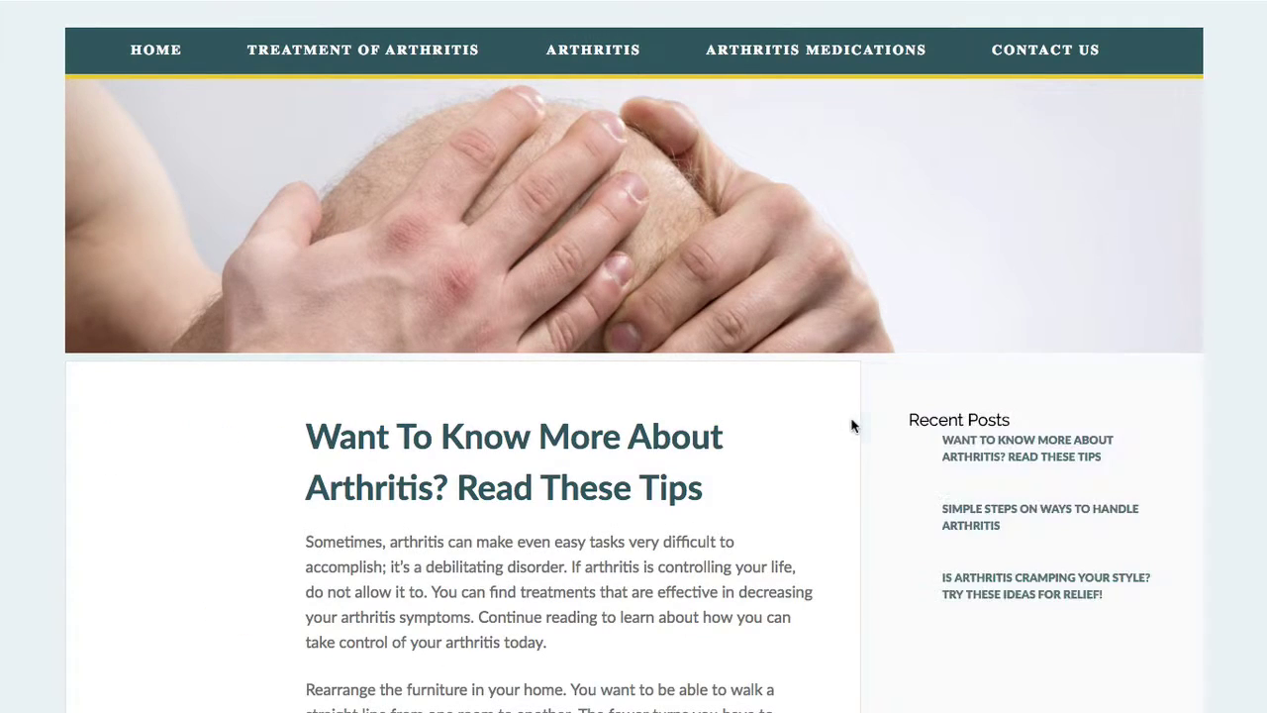
scroll(543, 462, "down", 3)
scroll(543, 462, "up", 2)
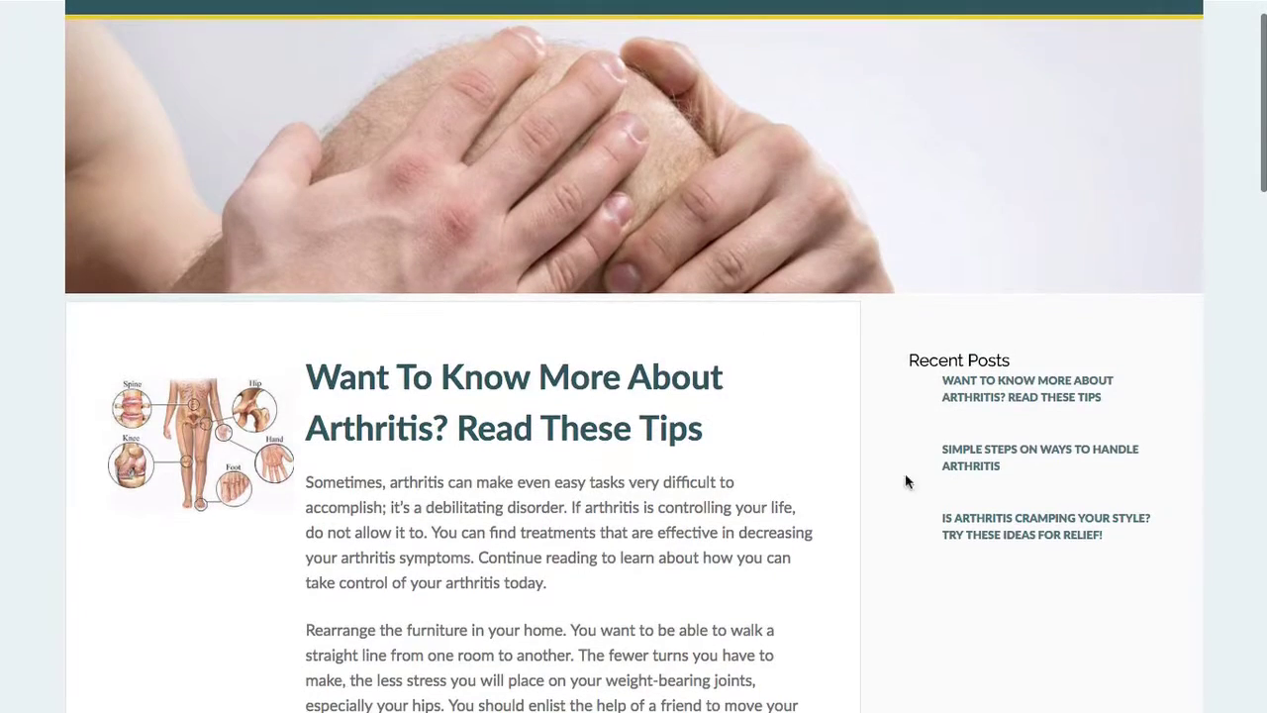
left_click(995, 450)
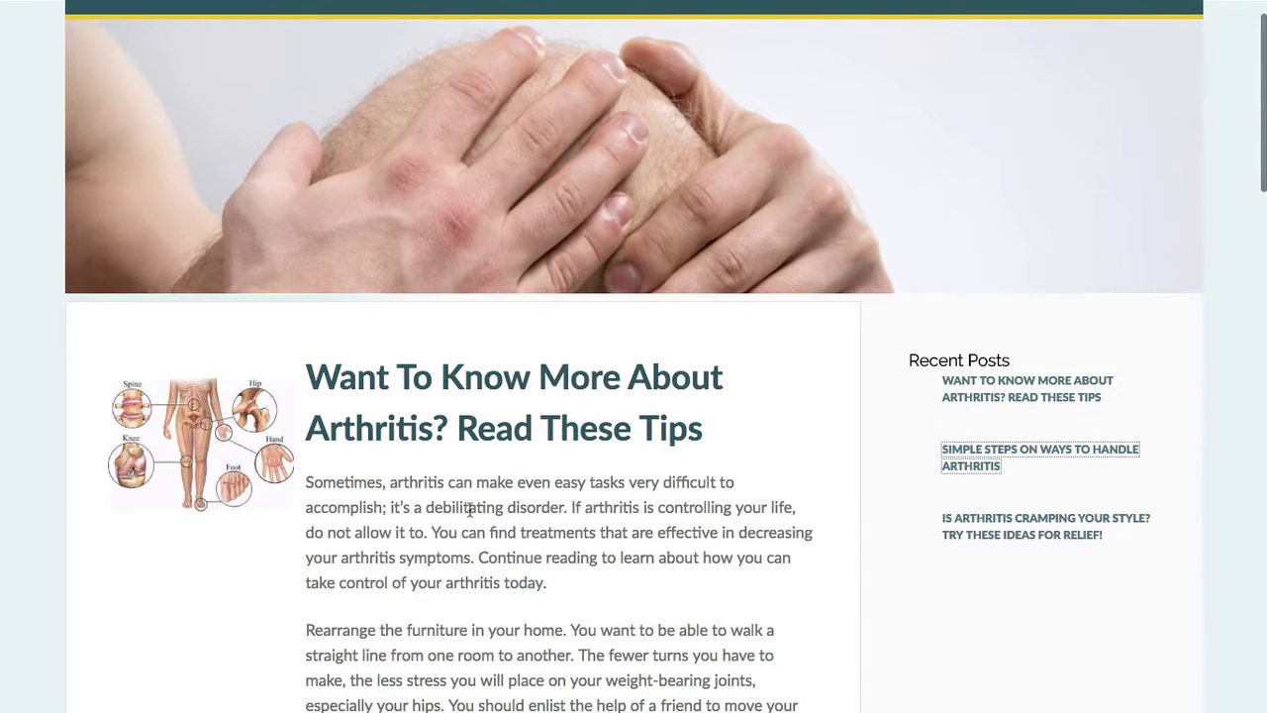
scroll(401, 554, "down", 10)
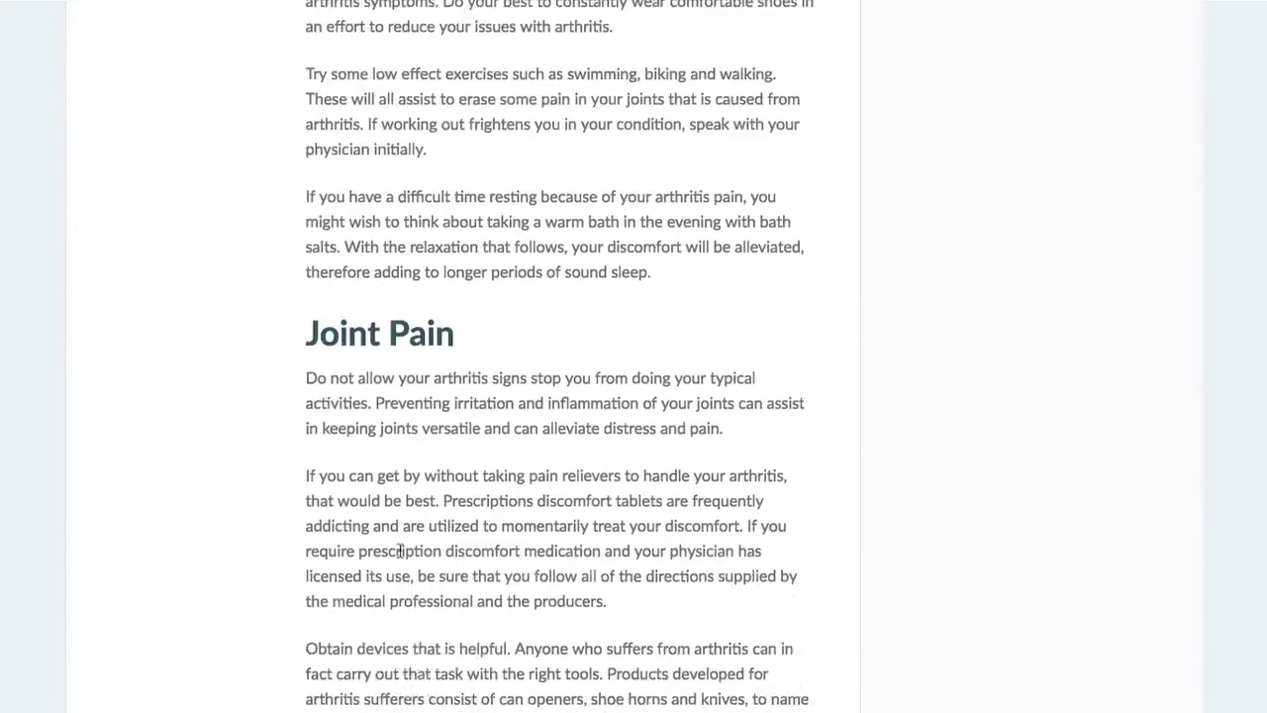
scroll(401, 556, "down", 15)
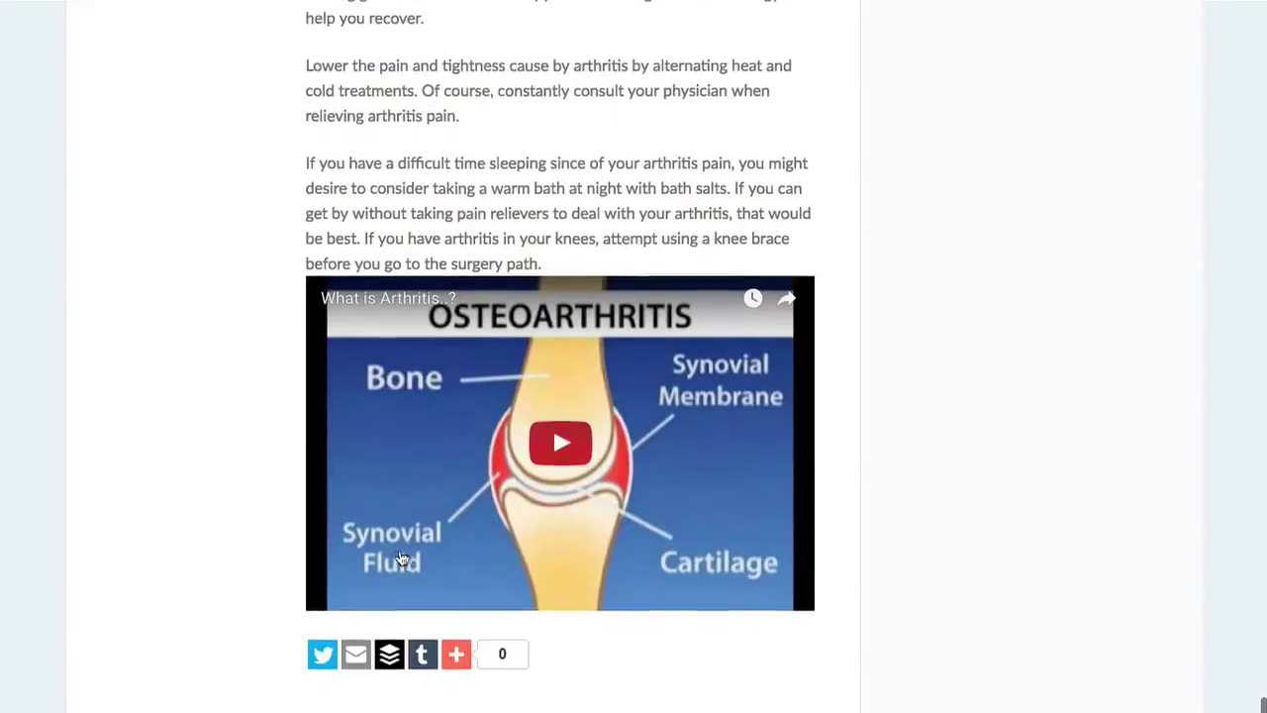
scroll(554, 456, "up", 10)
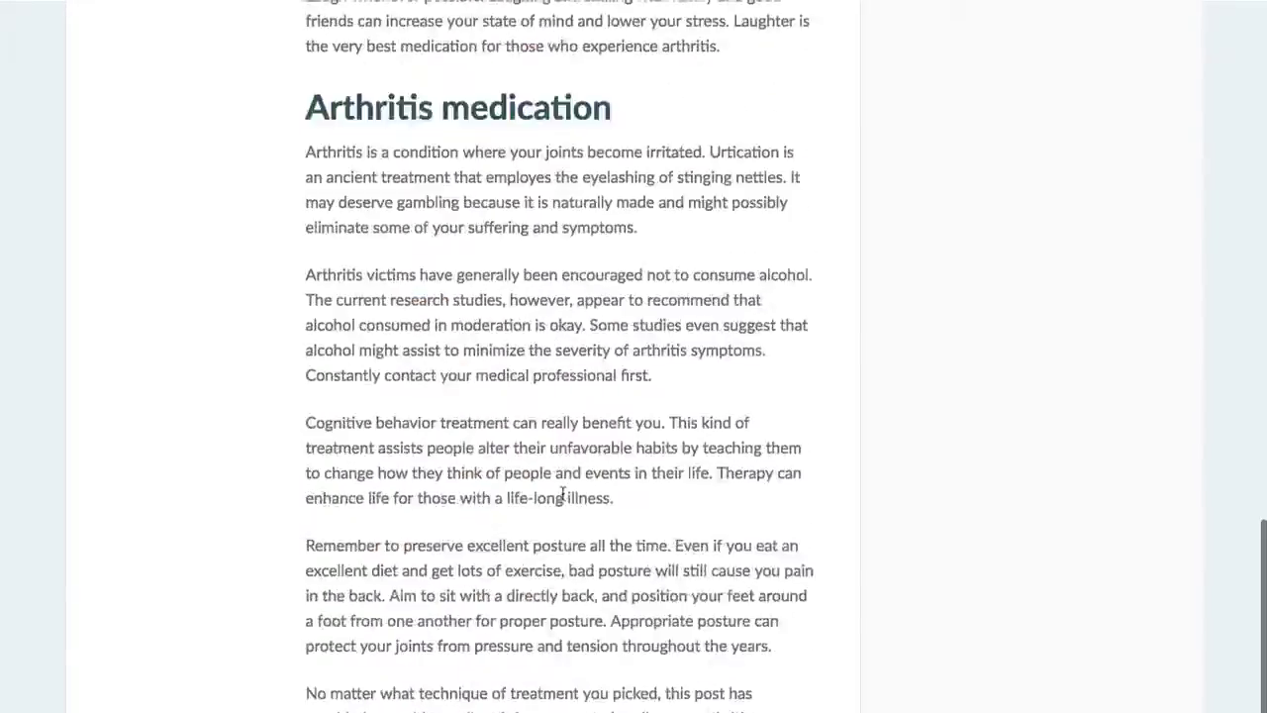
scroll(579, 559, "down", 5)
scroll(579, 557, "up", 20)
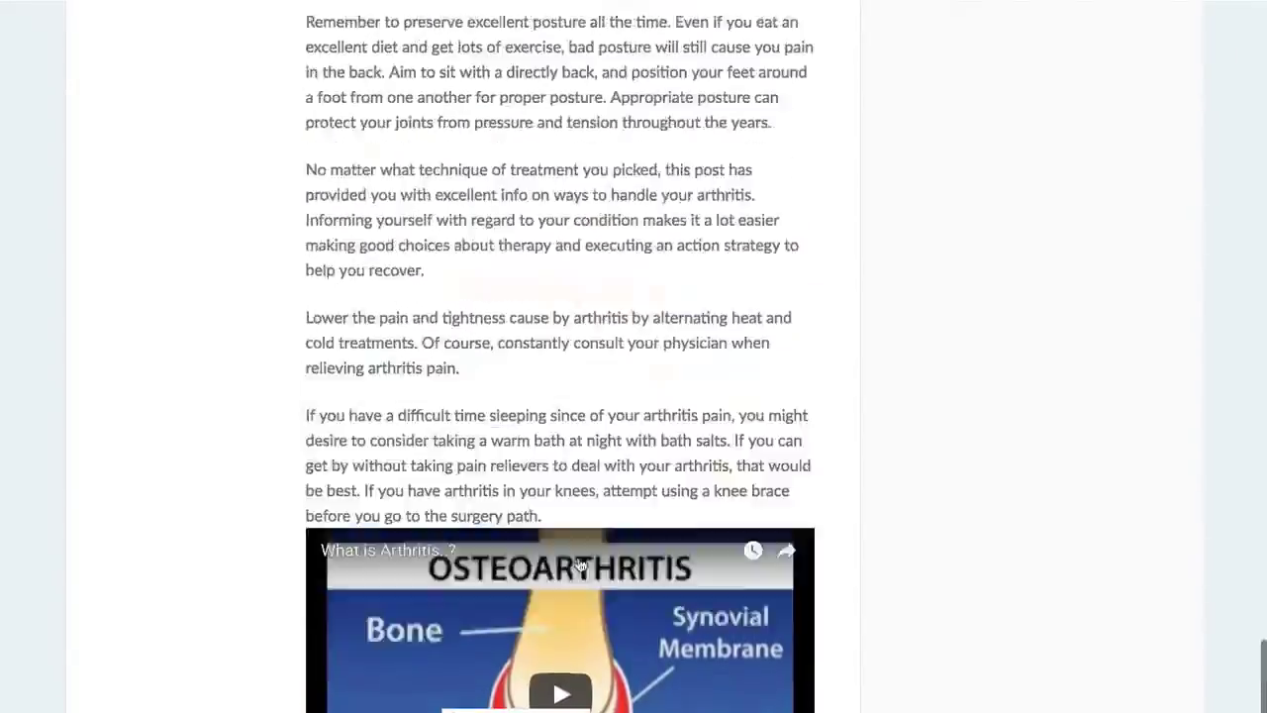
scroll(579, 557, "down", 1)
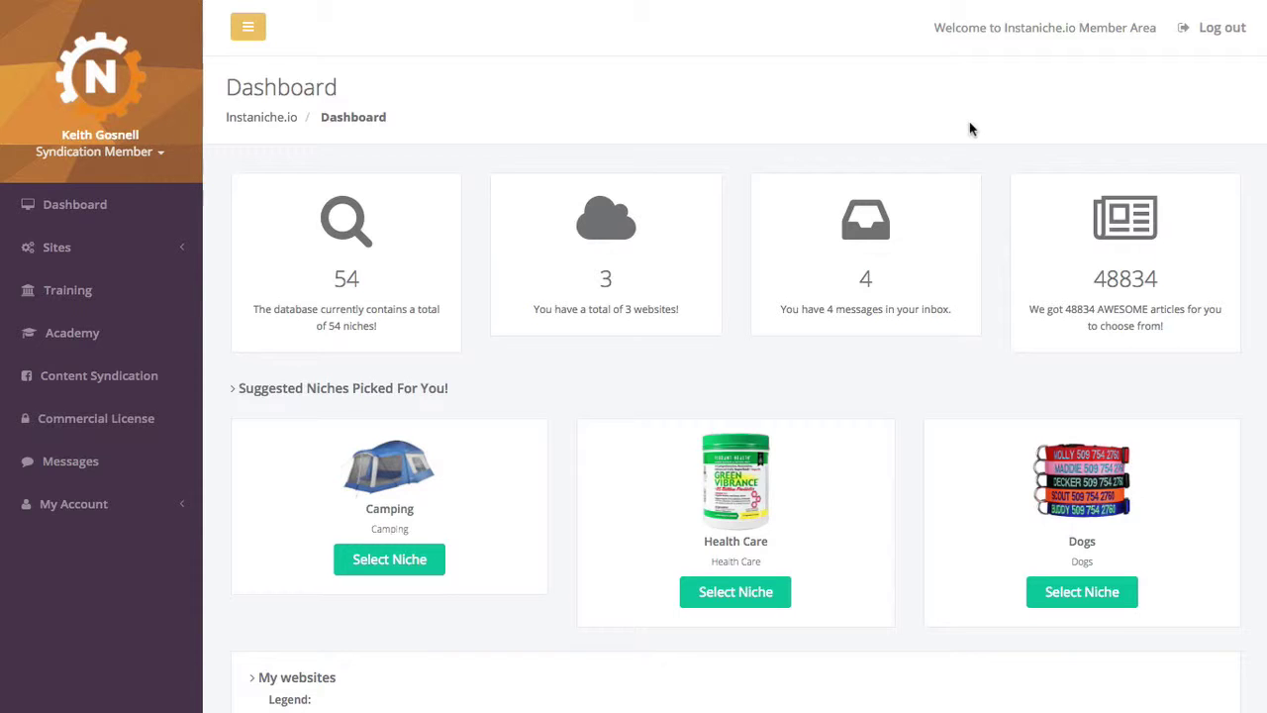
Step: Open the Academy section of the Instaniche.io member area
left_click(188, 346)
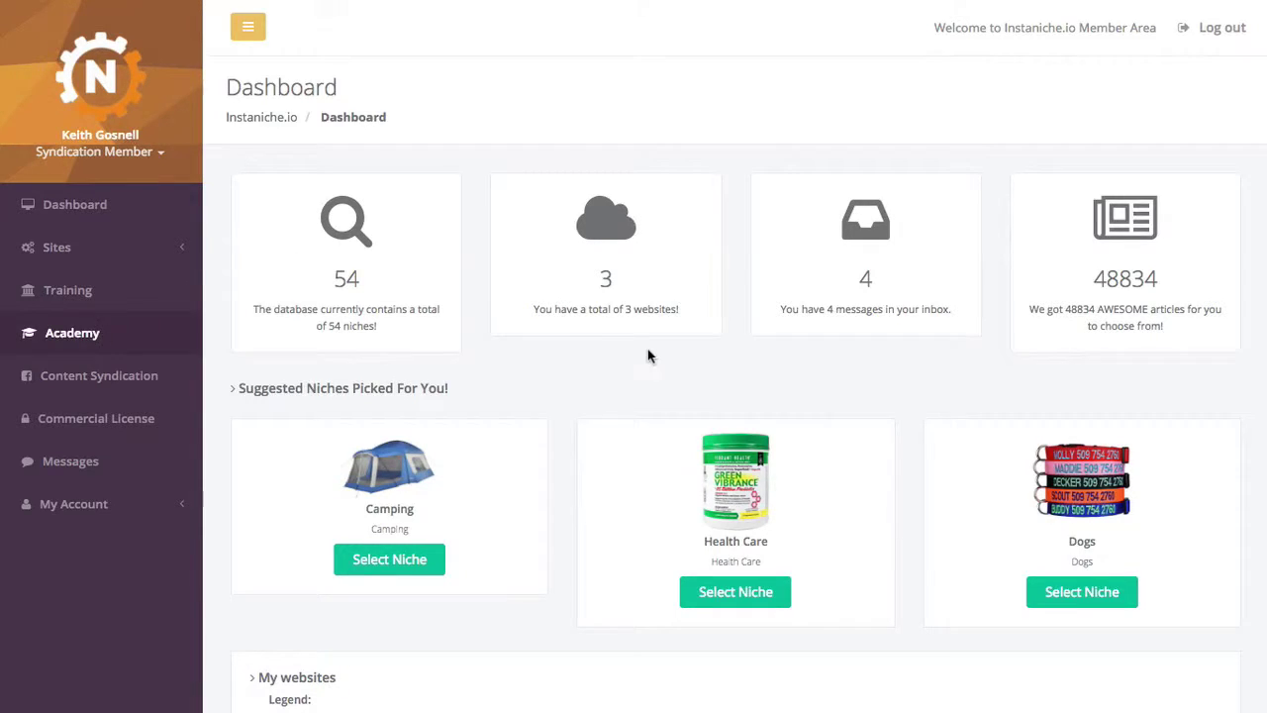